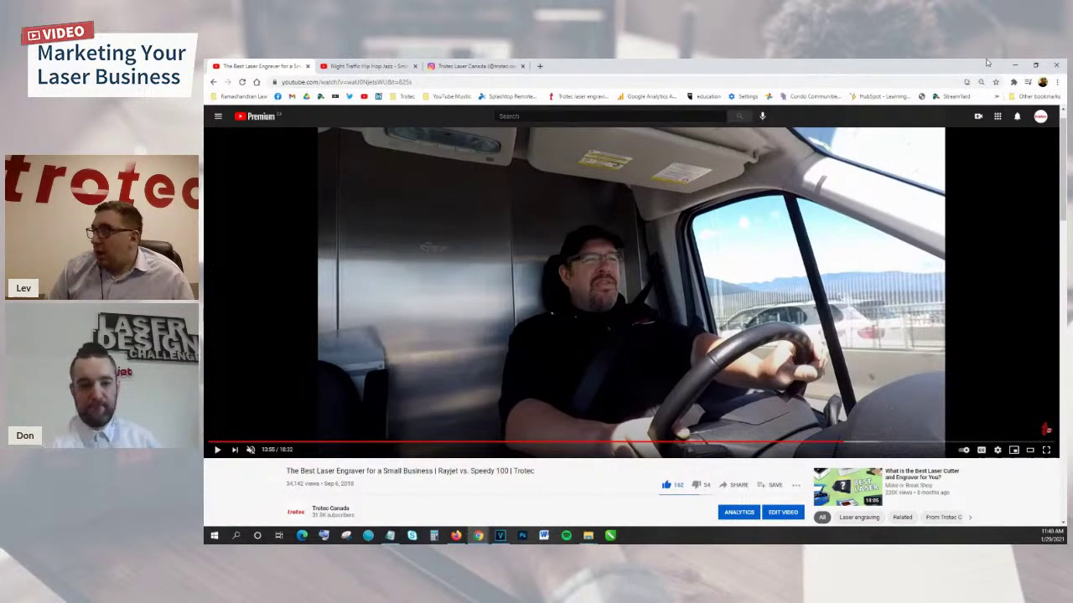
Leave the browser for the Cutting-Board-EN project in VEGAS Pro and play its timeline briefly from the very beginning.
left_click(1014, 65)
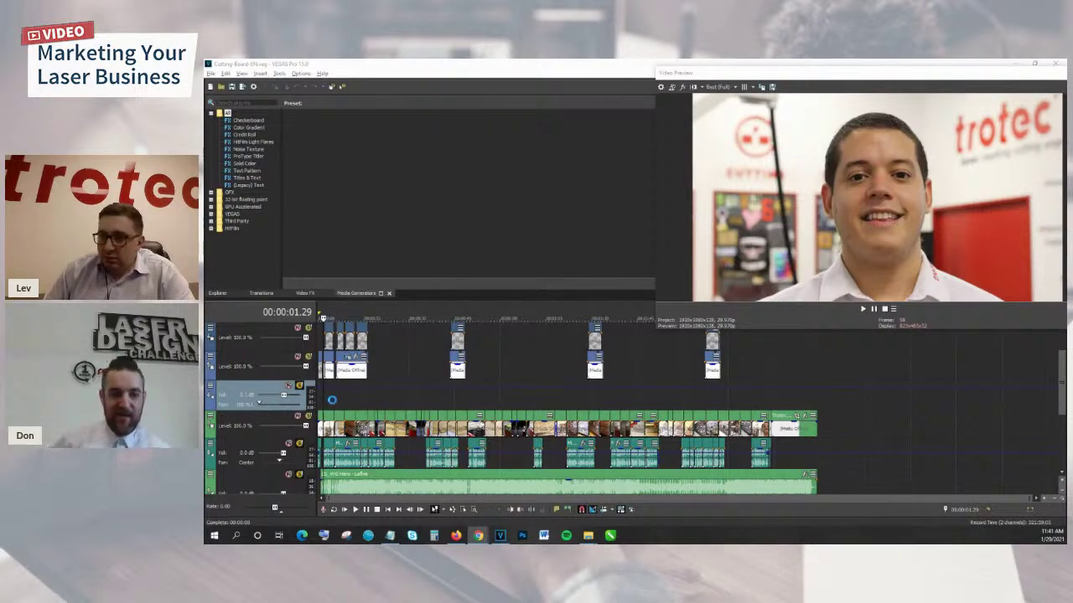
scroll(335, 402, "up", 3)
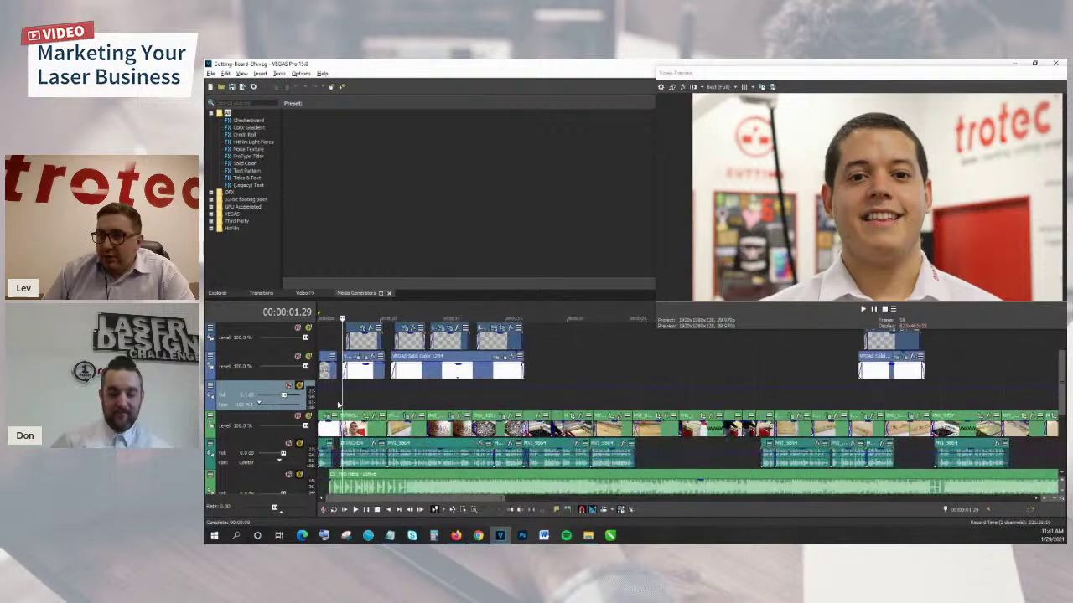
scroll(339, 405, "up", 5)
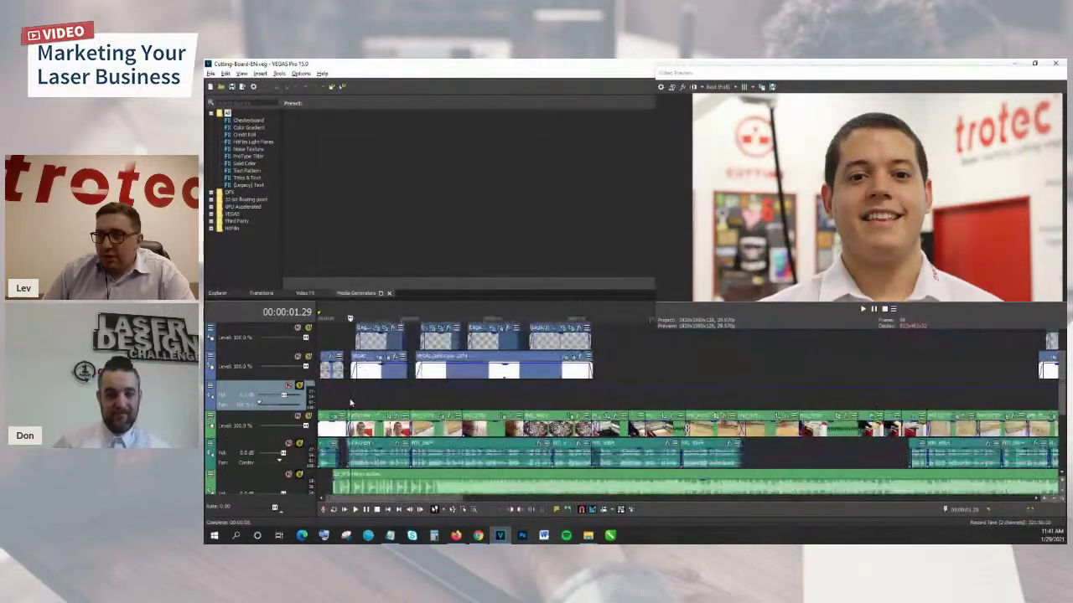
scroll(350, 403, "down", 5)
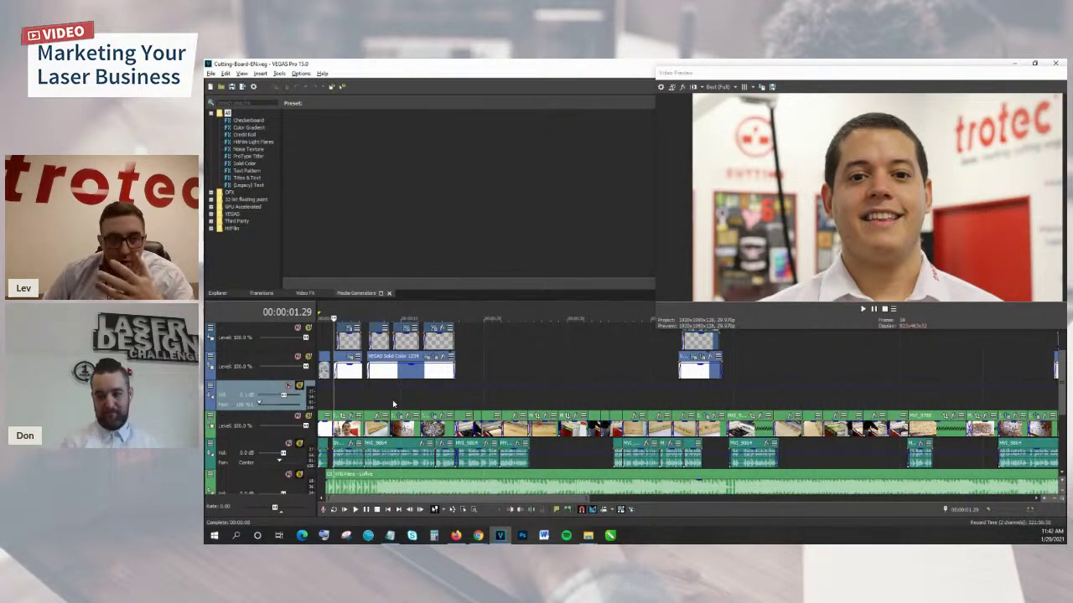
left_click(346, 400)
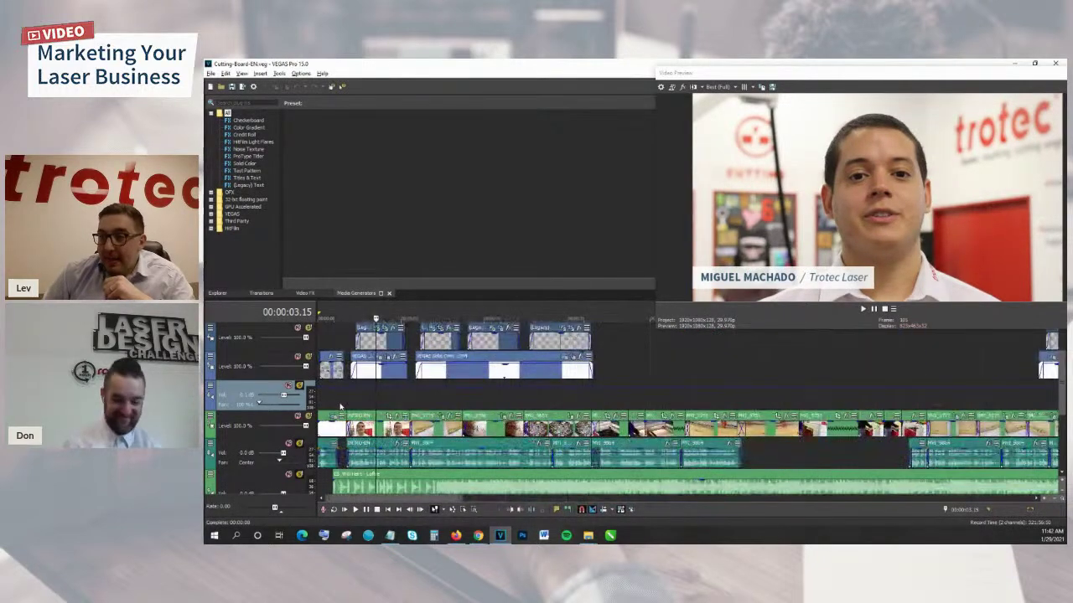
scroll(327, 406, "up", 3)
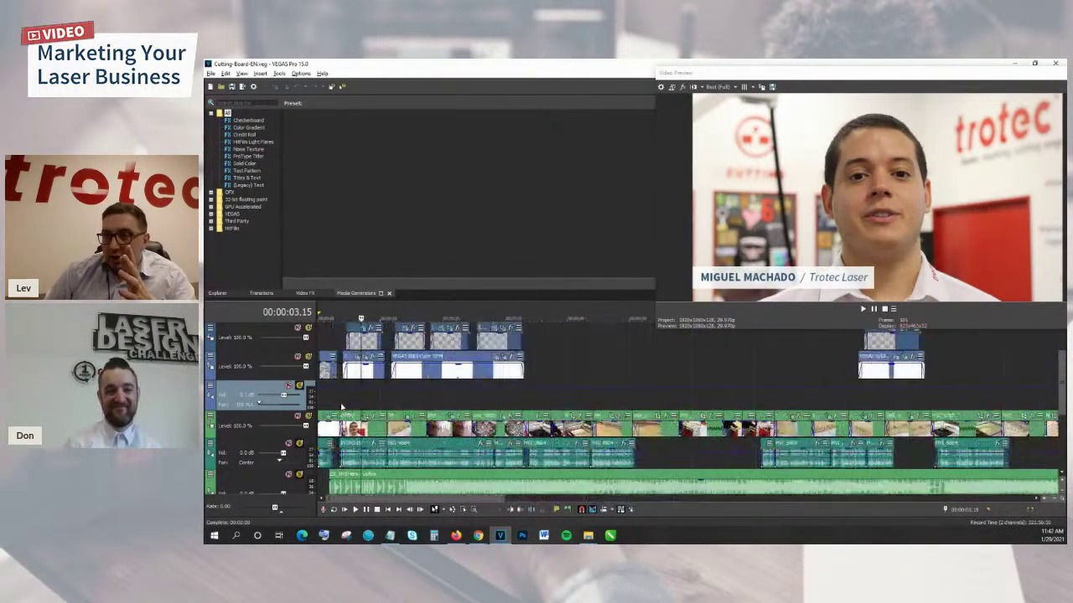
left_click(320, 404)
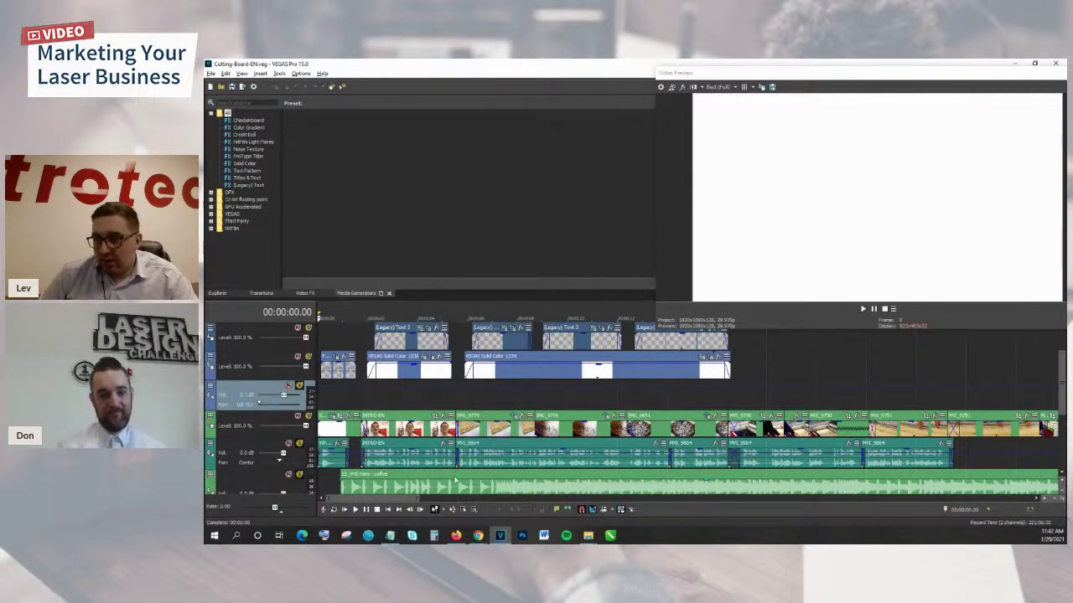
key("space")
key("space")
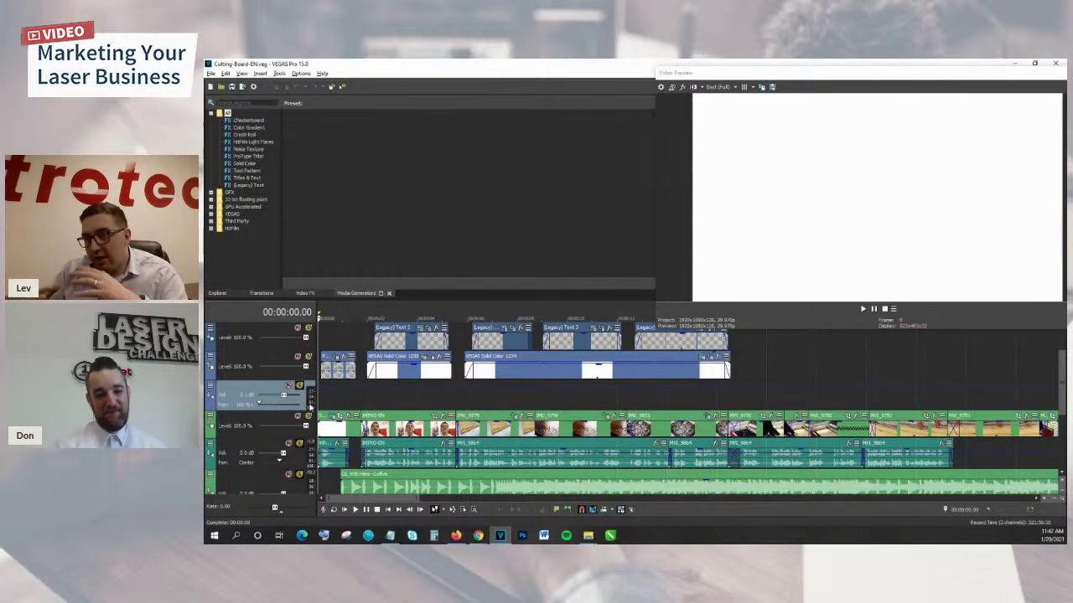
Scrub the timeline between the presenter's intro clip and the Level 1 cutting board footage to preview the titles.
left_click(374, 414)
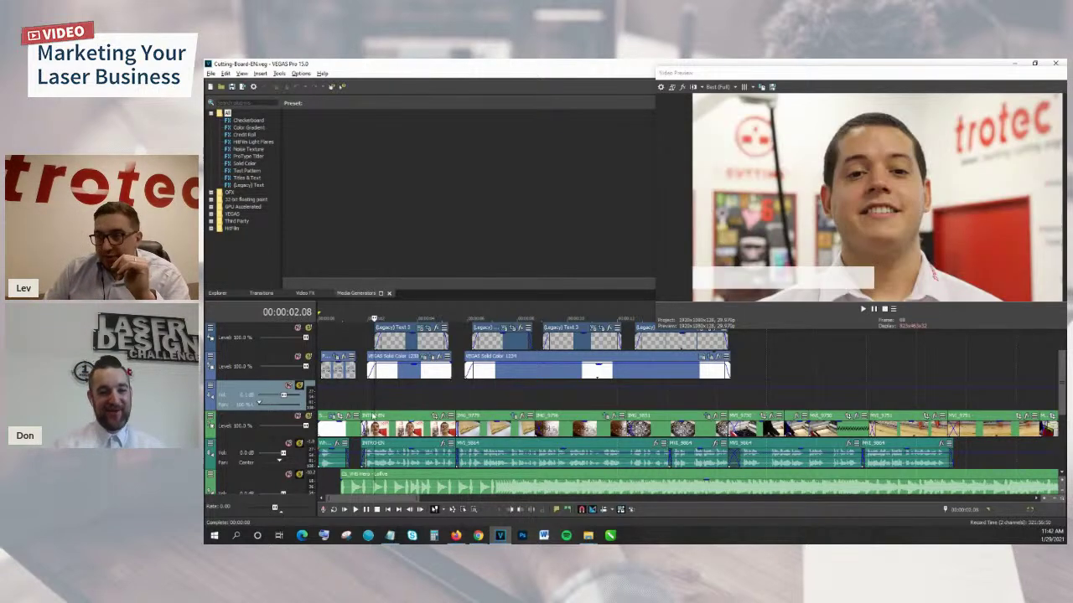
left_click_drag(374, 403, 534, 394)
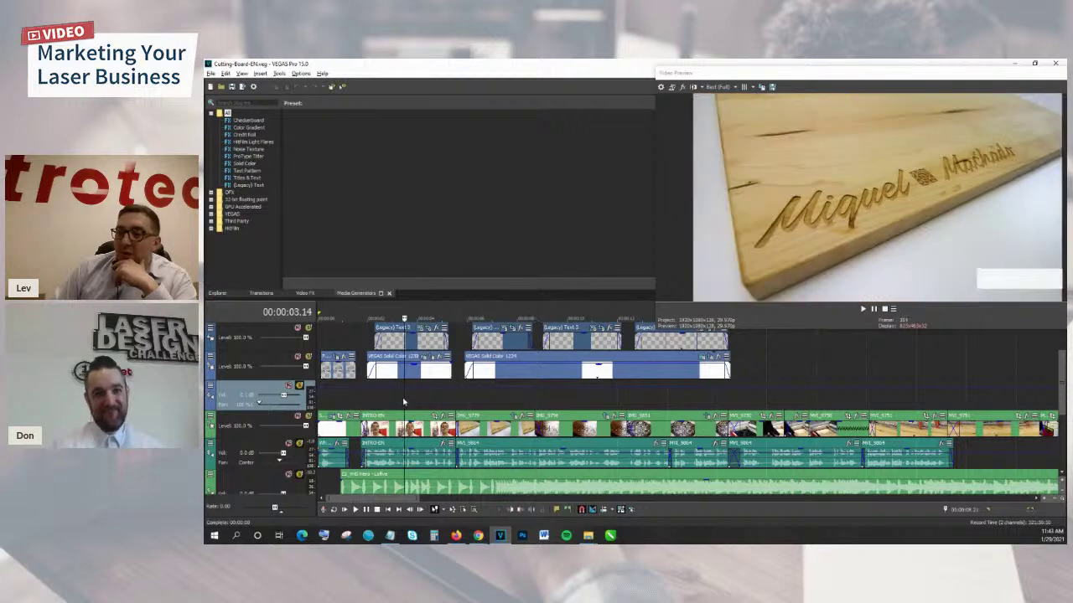
left_click(403, 396)
mouse_move(403, 397)
left_mouse_down()
mouse_move(414, 399)
mouse_move(403, 403)
left_mouse_up()
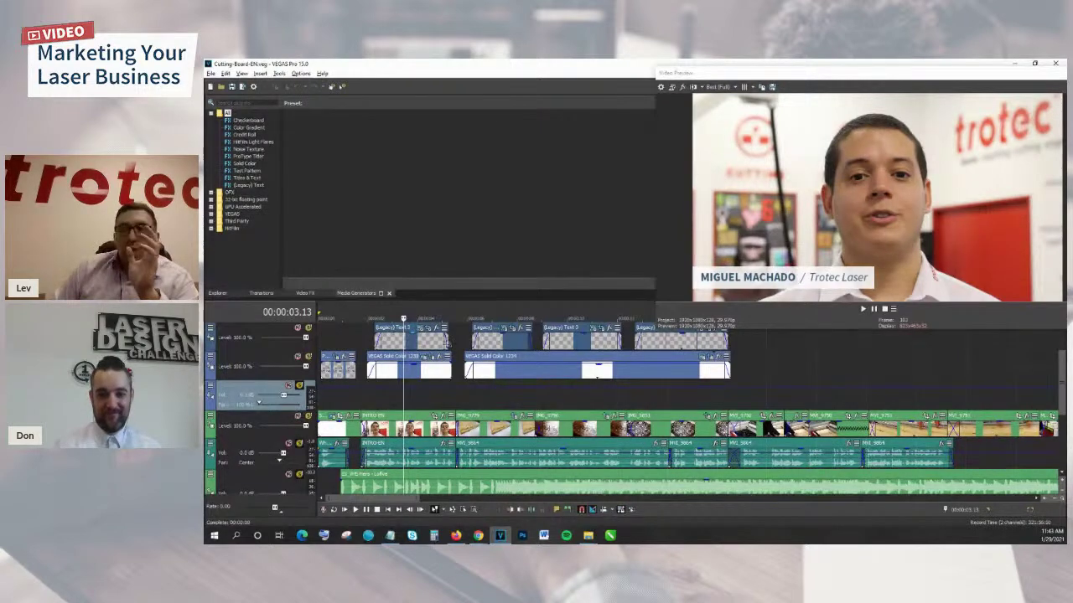
left_click(497, 406)
left_click_drag(497, 406, 664, 378)
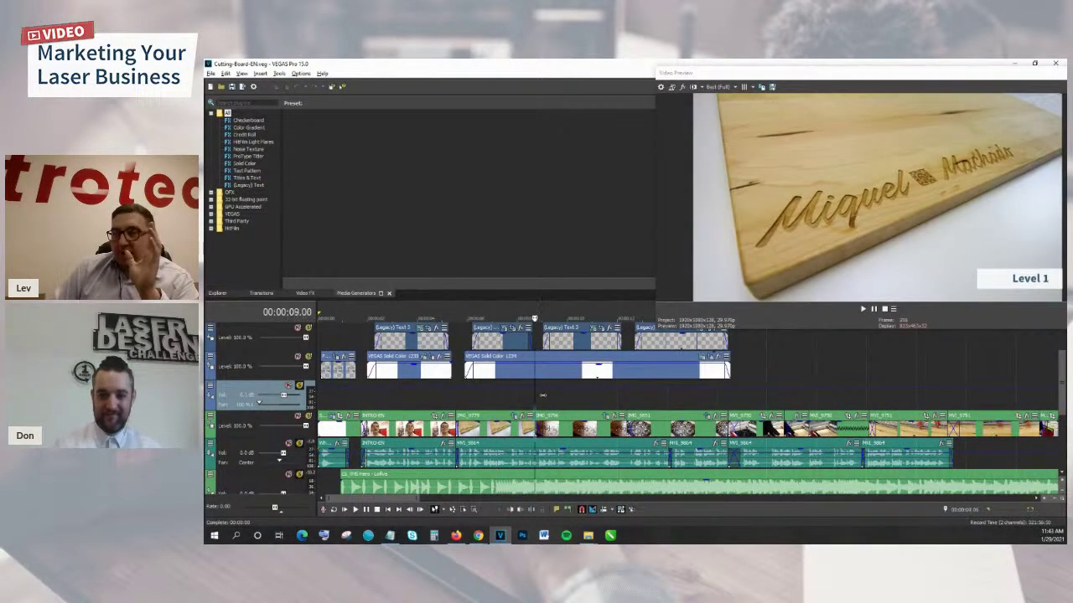
left_click_drag(590, 379, 439, 388)
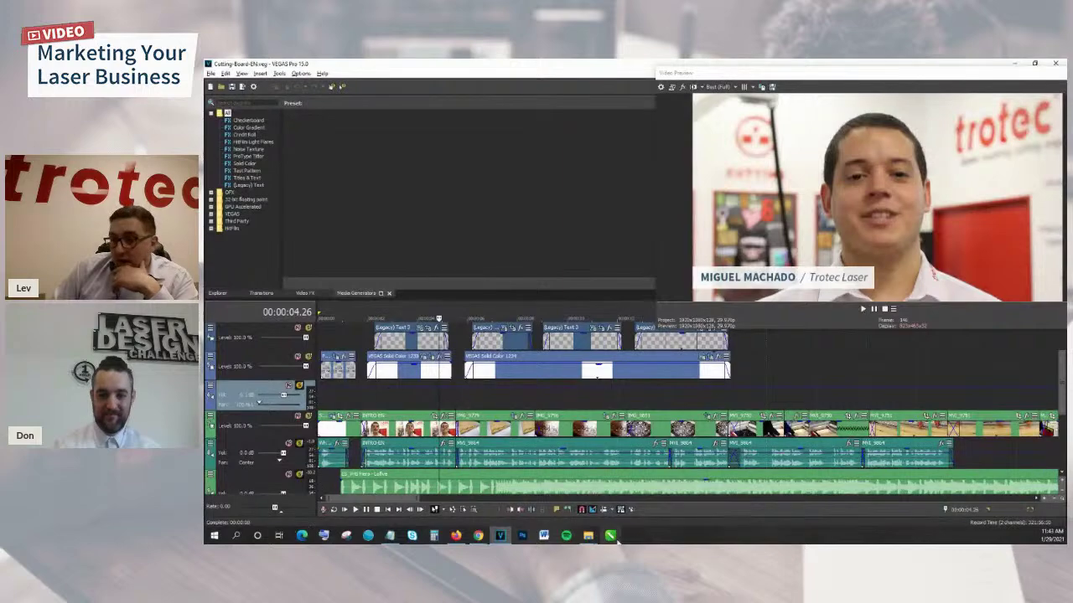
Switch to the Cutting Board folder in File Explorer, maximize it and display its contents as extra large icons.
mouse_move(588, 536)
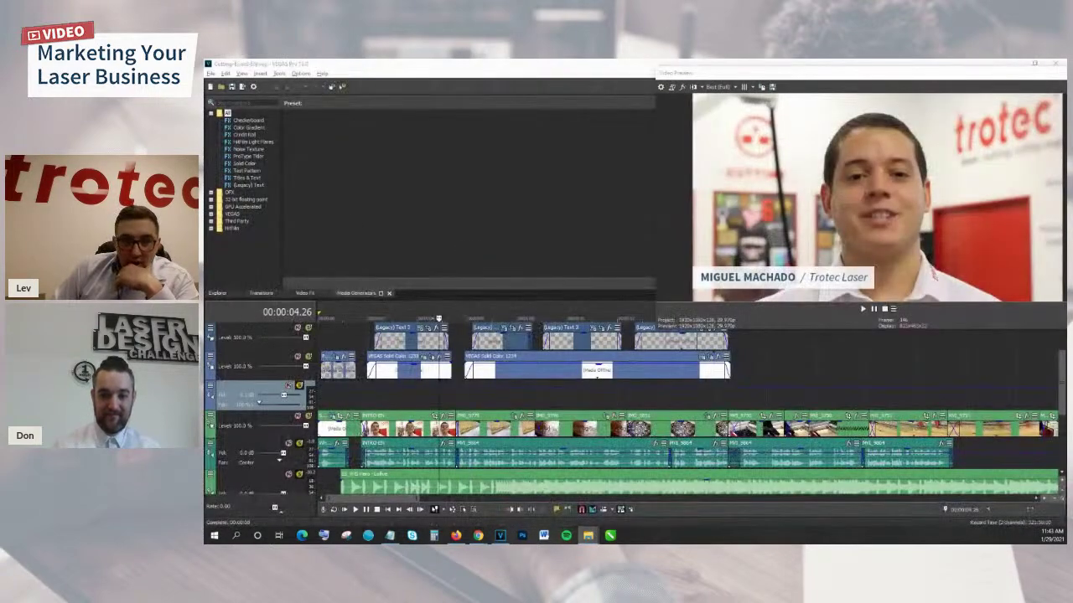
left_click(589, 536)
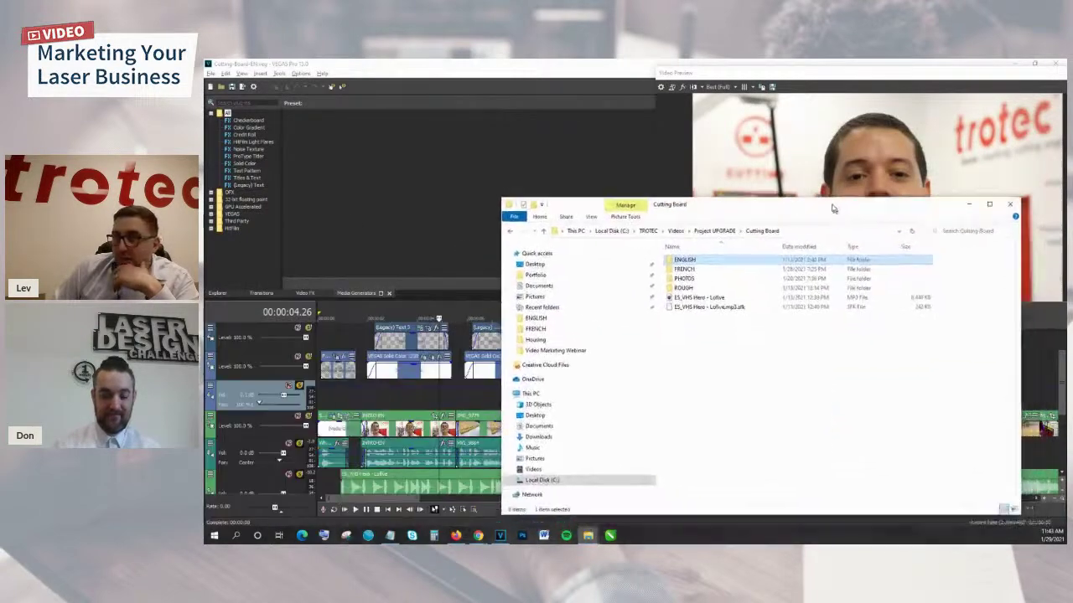
key("super+Up")
left_click(470, 238)
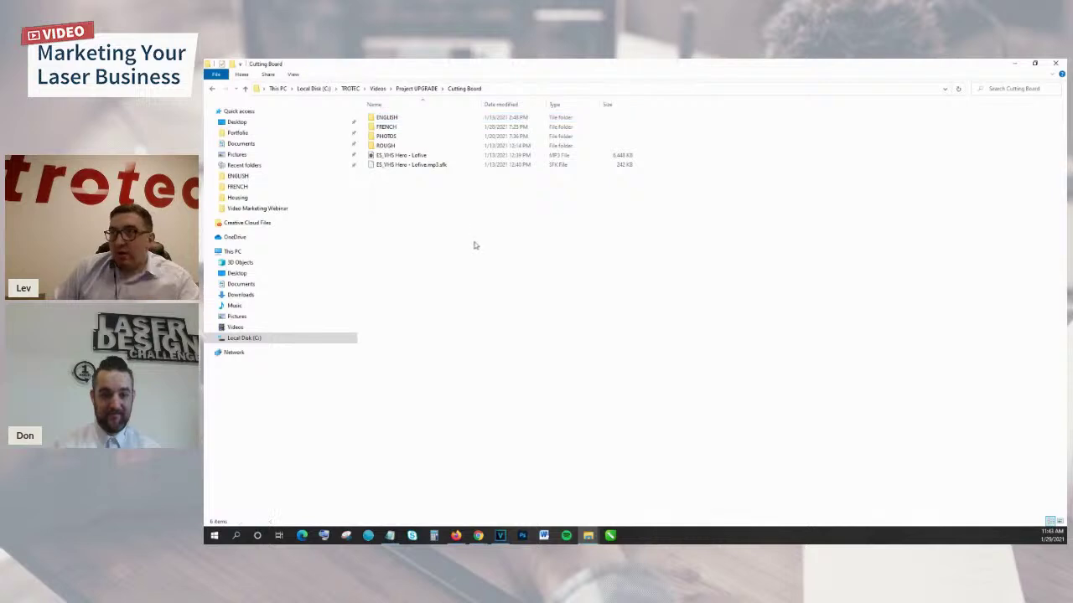
scroll(476, 251, "up", 10, "ctrl")
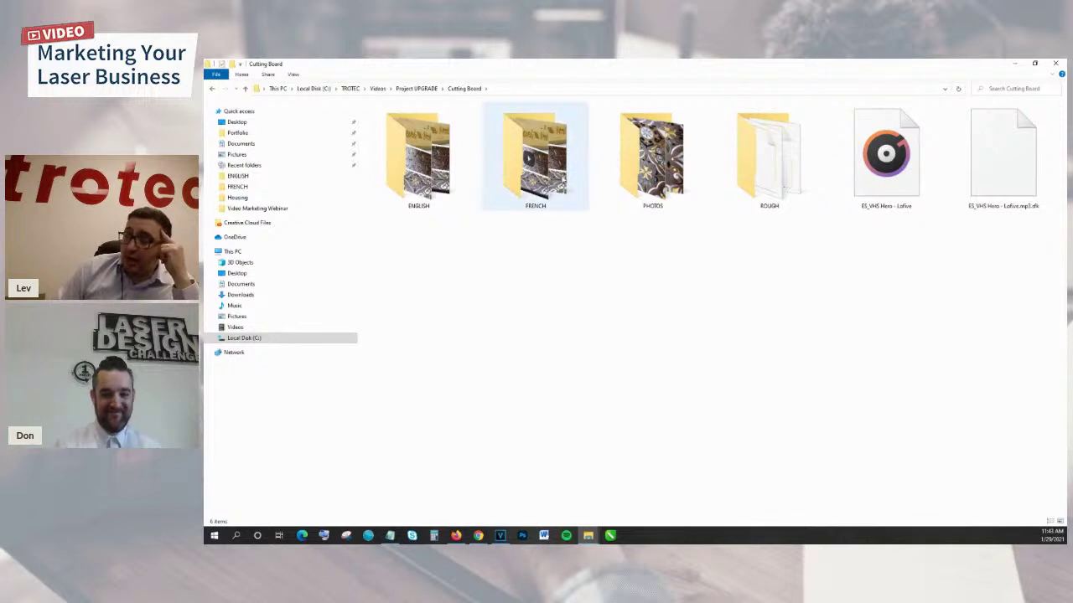
Look over the PHOTOS, ROUGH and music items, and open the ENGLISH folder to inspect its MOV clip.
left_click(652, 160)
left_click(758, 165)
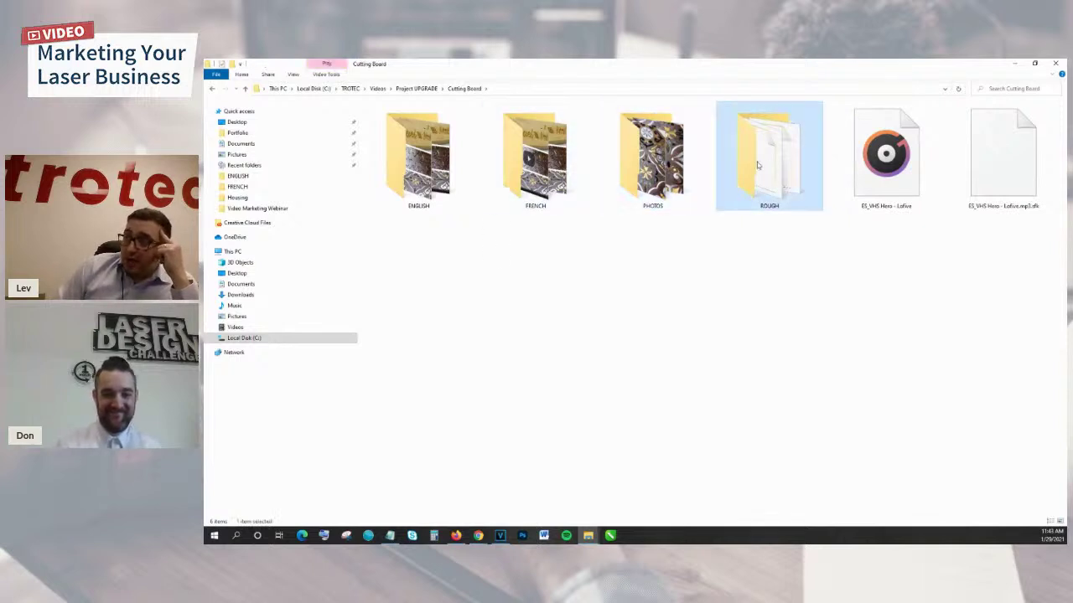
left_click(897, 172)
double_click(465, 201)
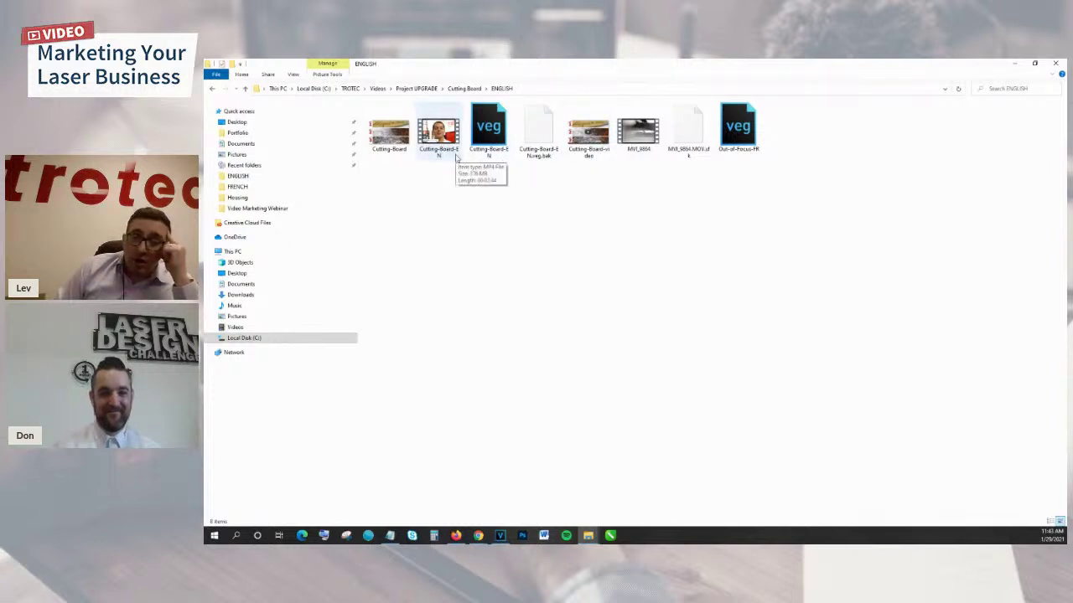
left_click(627, 127)
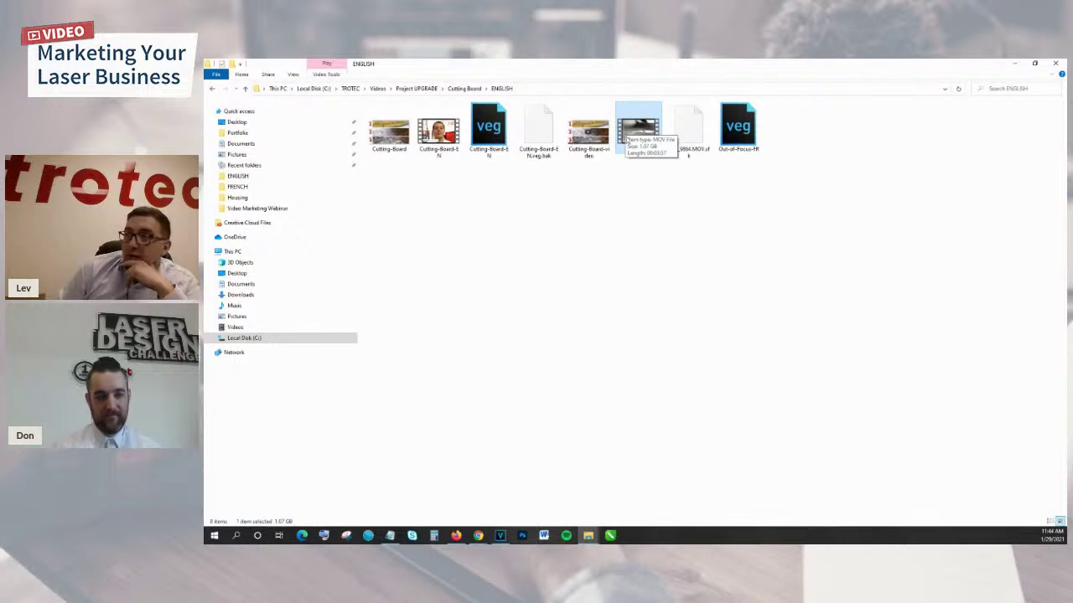
Go back up to the Cutting Board folder and open PHOTOS to look at the image thumbnails.
key("alt+Up")
double_click(646, 167)
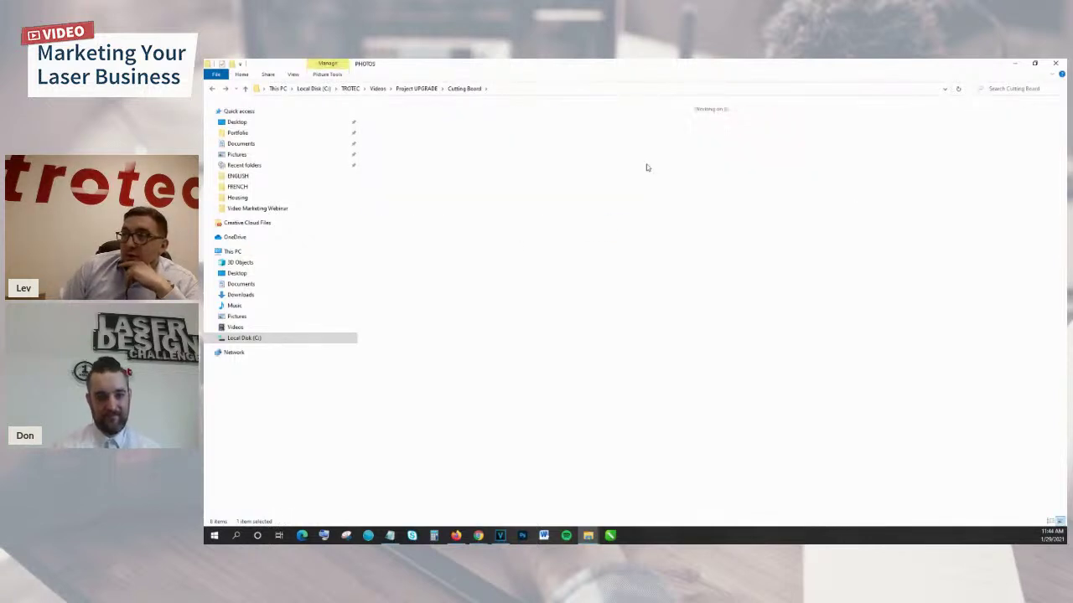
left_click(586, 297)
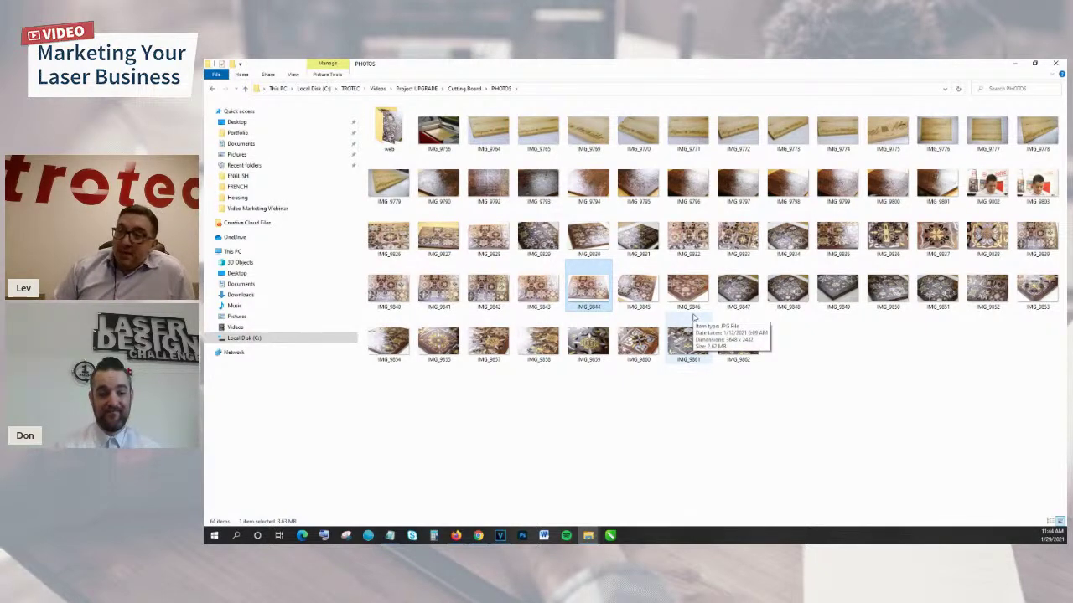
View IMG_9849 in a maximized photo viewer, page through the other inlaid board photos to IMG_9829, and close the viewer.
double_click(836, 295)
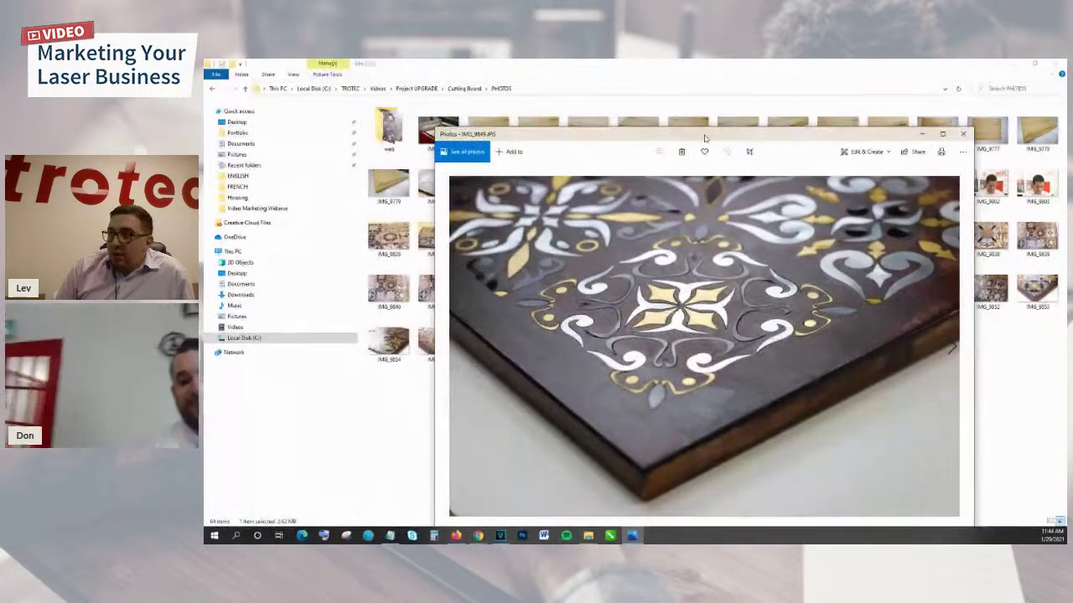
double_click(704, 134)
key("Right")
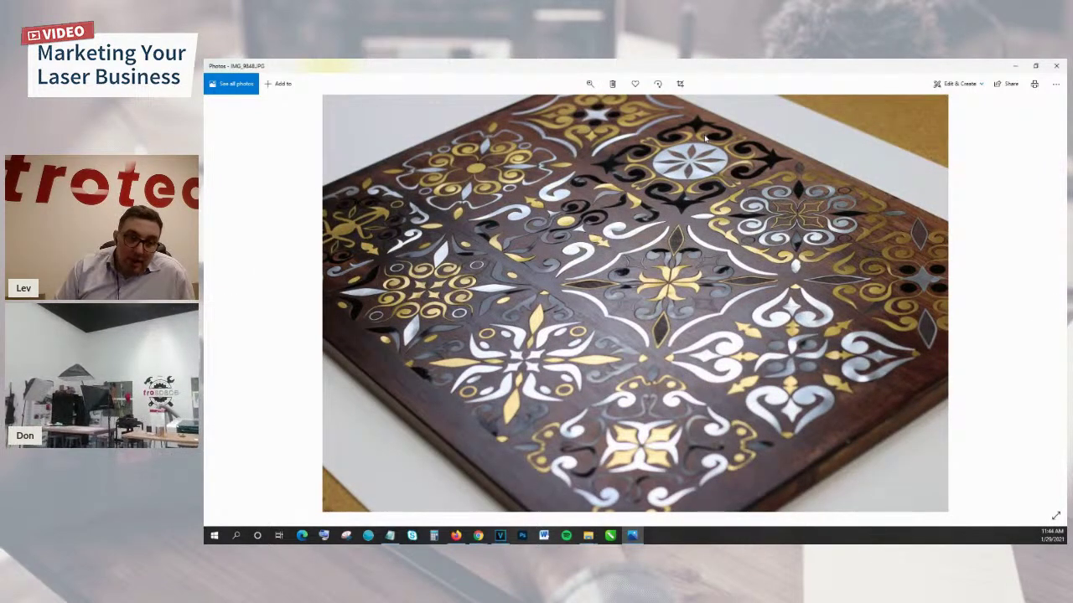
key("Right")
key("Right")
key("Right")
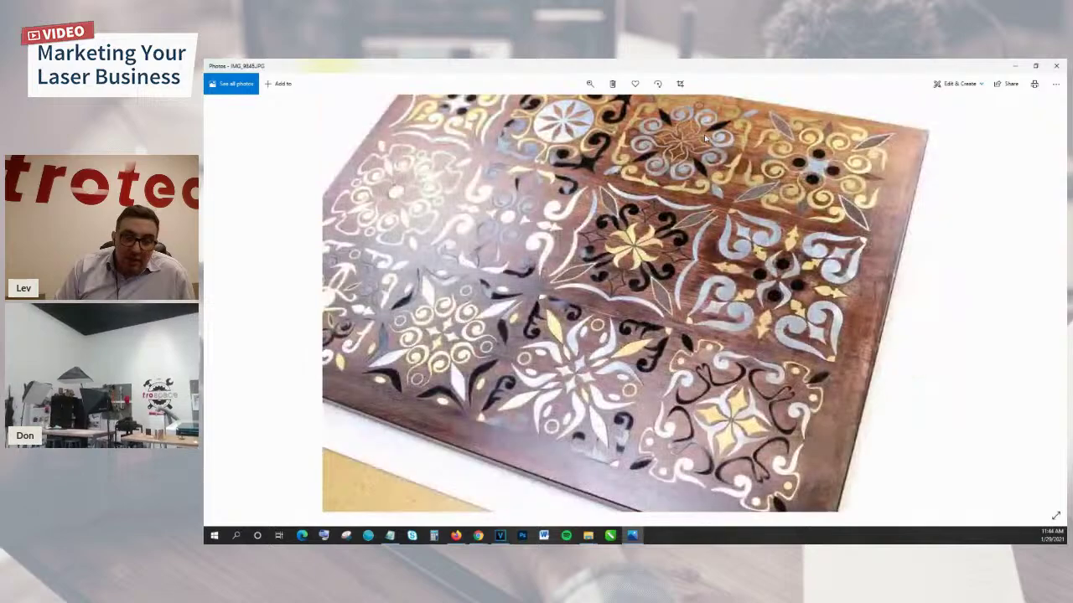
key("Right")
key("Right")
key("Right")
key("Right")
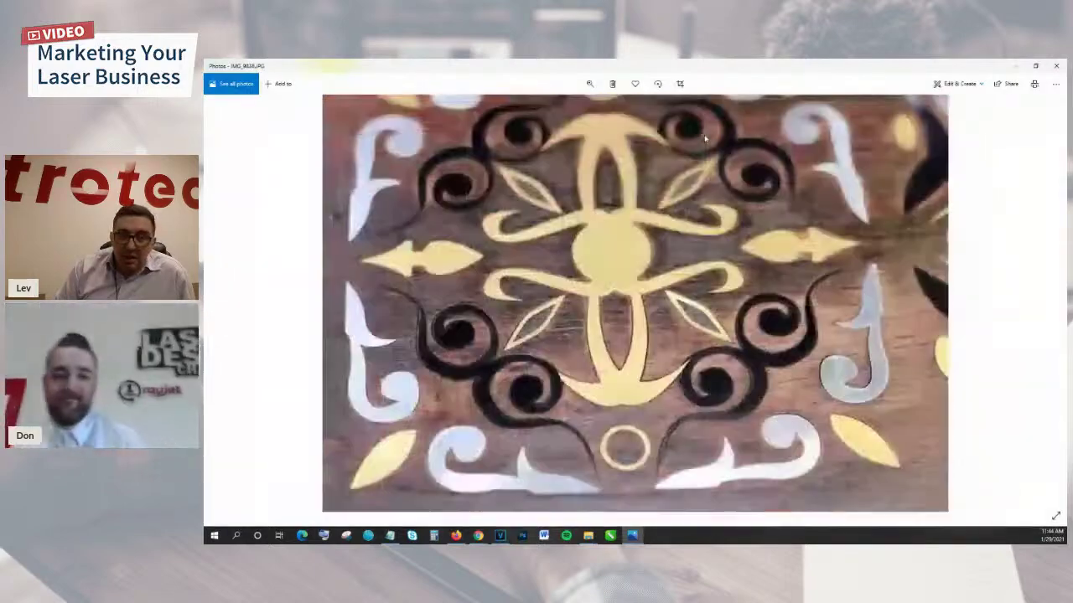
key("Right")
key("Right")
key("Right")
key("Right")
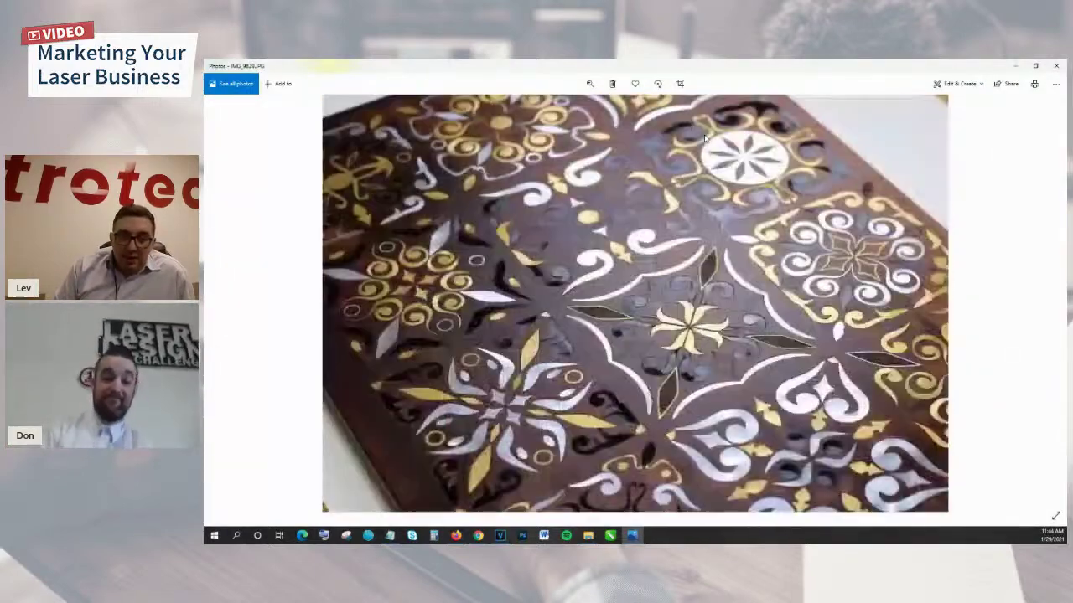
key("Right")
key("Left")
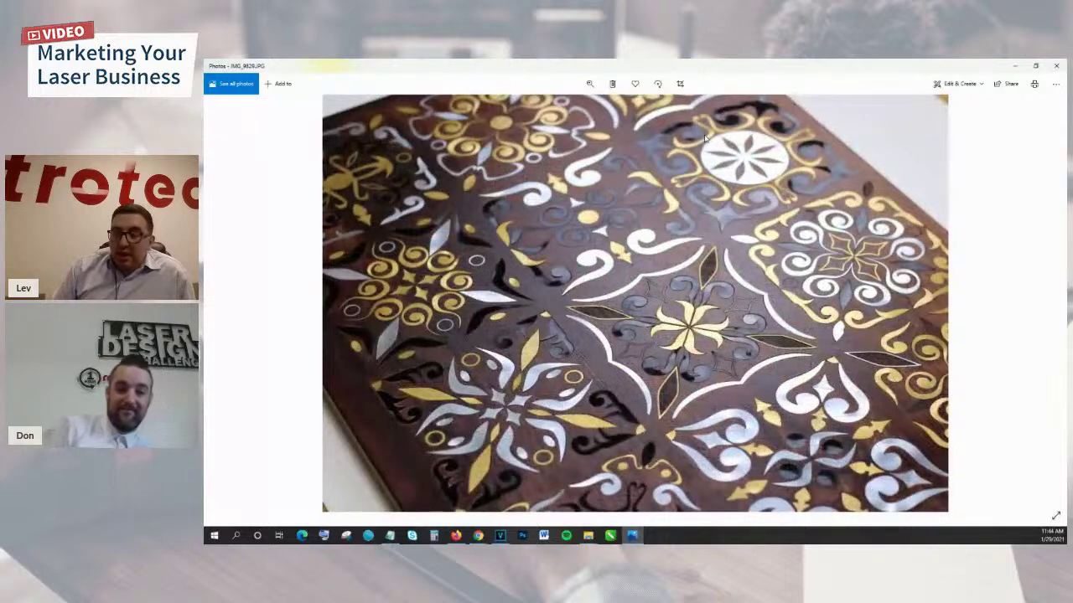
key("alt+F4")
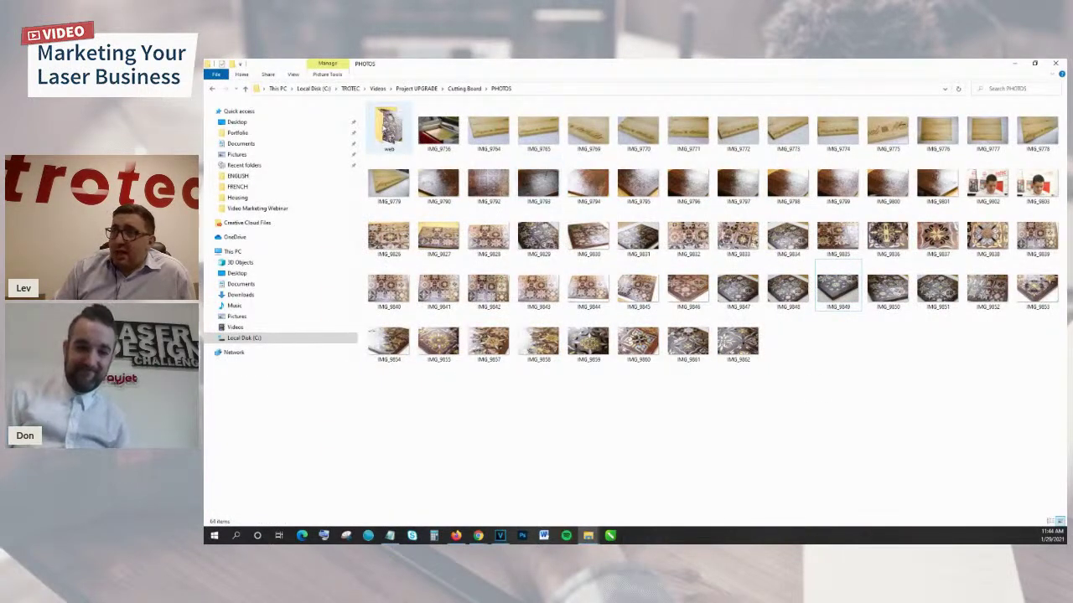
Check the web subfolder of PHOTOS and return to the Cutting Board folder.
double_click(388, 128)
key("alt+Left")
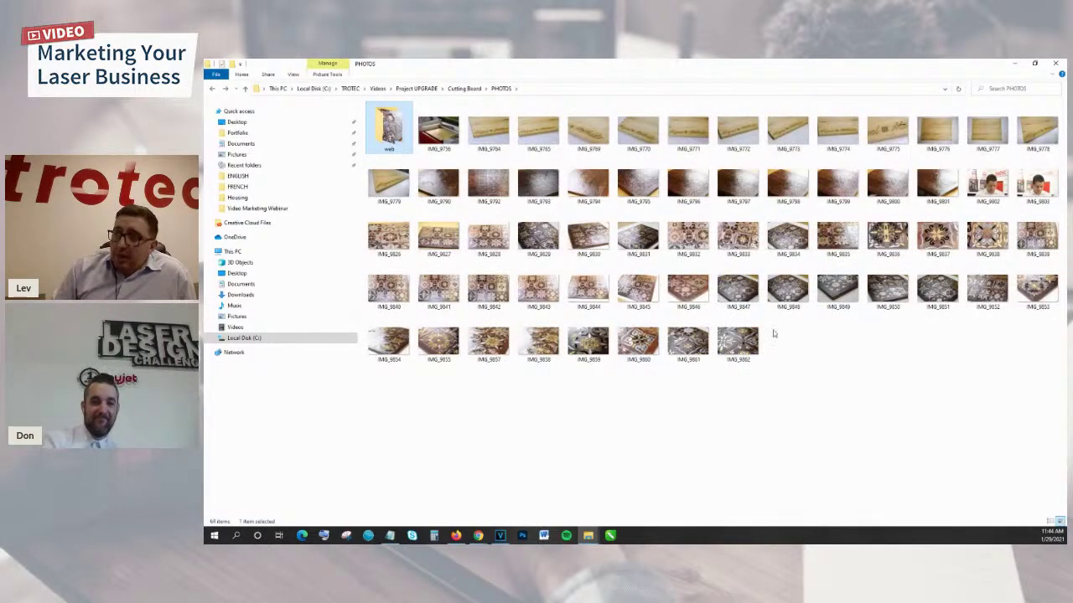
key("alt+Up")
Switch back to VEGAS Pro, park the playhead in the Level 1 section and turn off solo on the voice and music tracks.
key("alt+Tab")
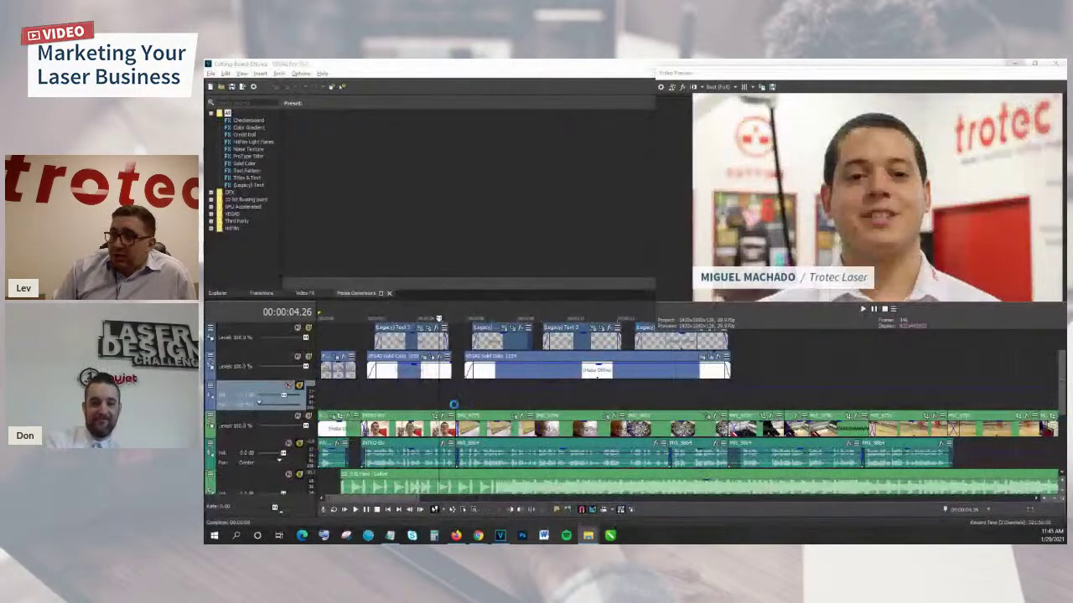
left_click(520, 403)
left_click(486, 406)
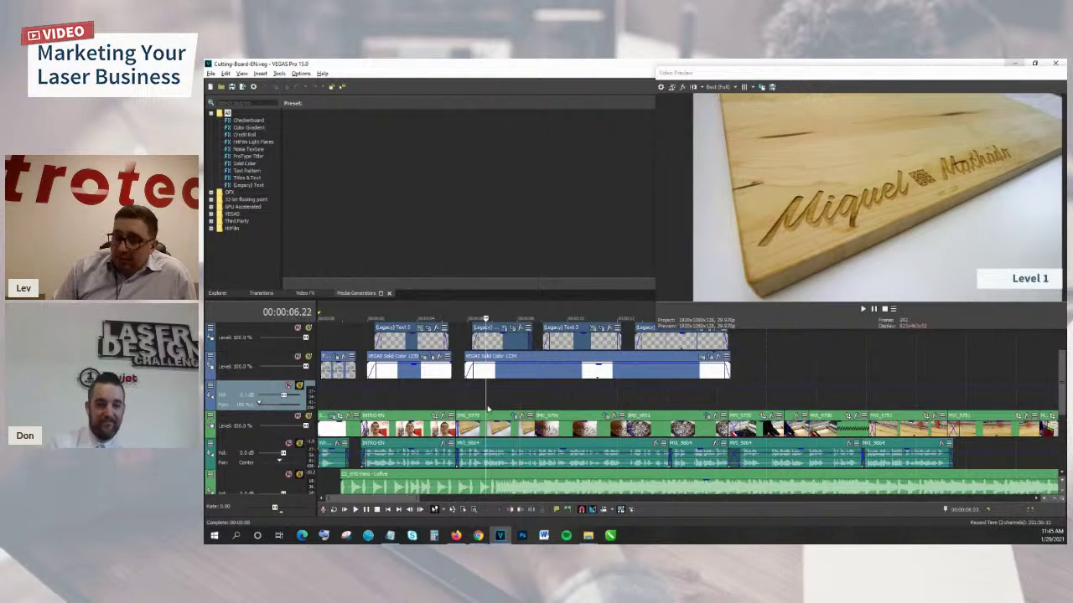
left_click(300, 443)
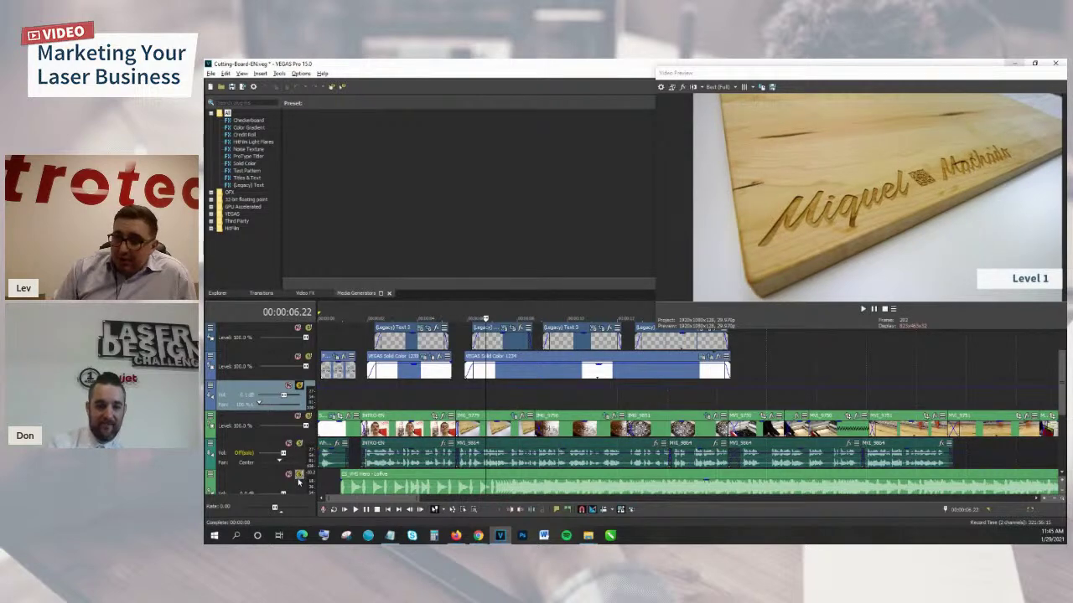
left_click(299, 475)
Play the edit from the start of the IMG_9779 clip through to the laser engraving footage and stop playback.
left_click(458, 319)
key("space")
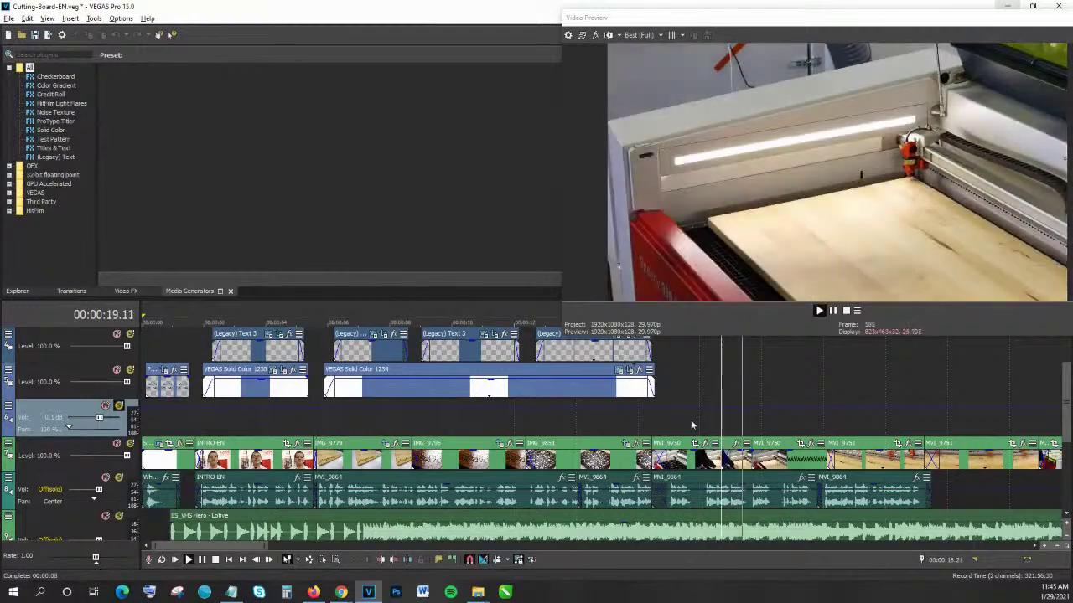
key("space")
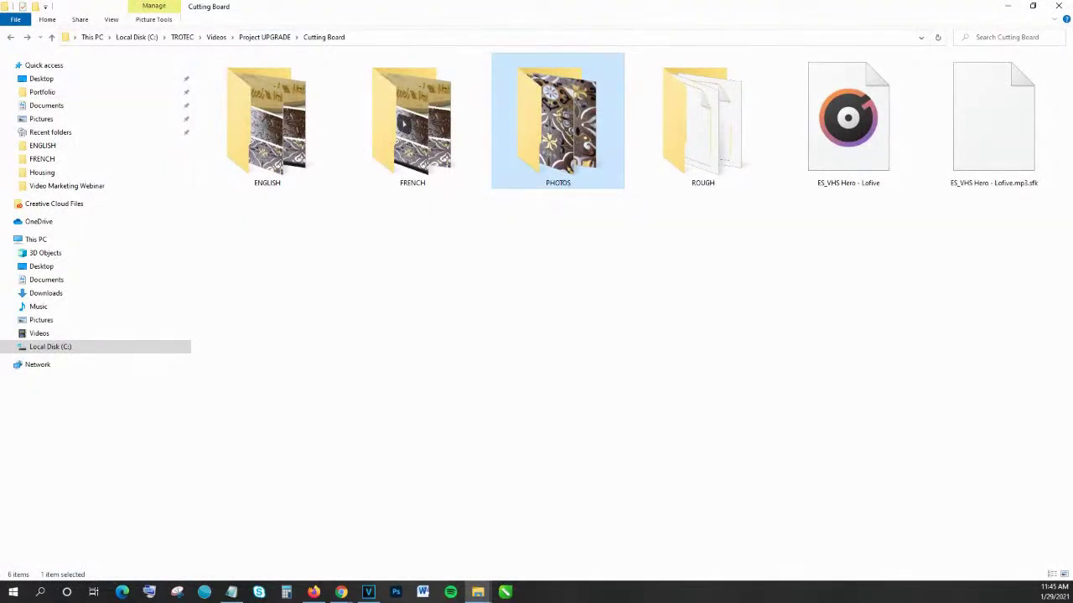
Open the ROUGH folder in Cutting Board and browse through its GOPR and MVI video clips.
left_click(474, 280)
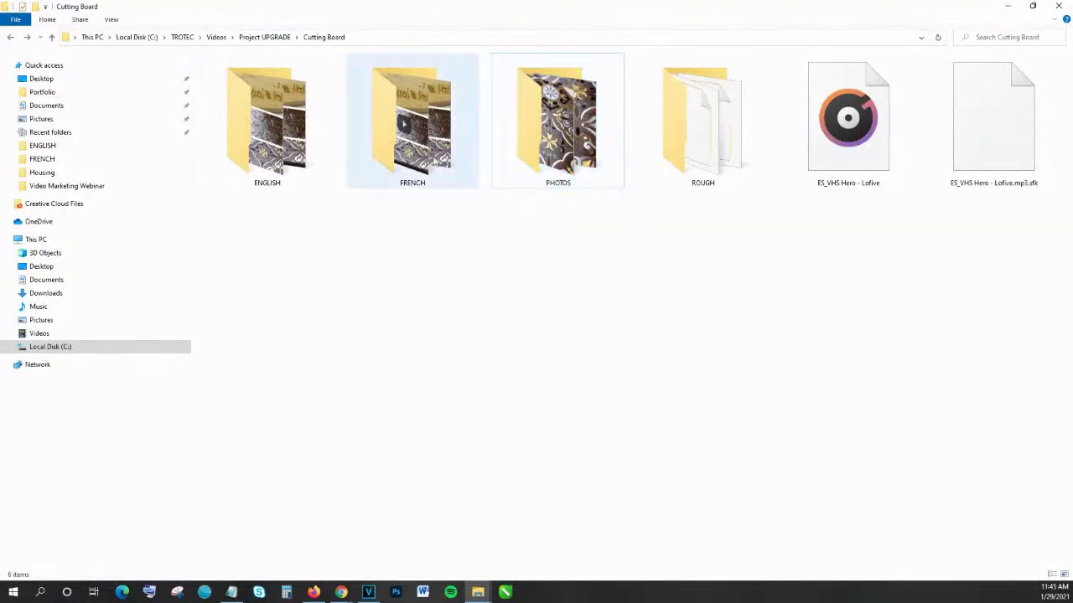
double_click(692, 165)
left_click(529, 326)
scroll(553, 285, "down", 3)
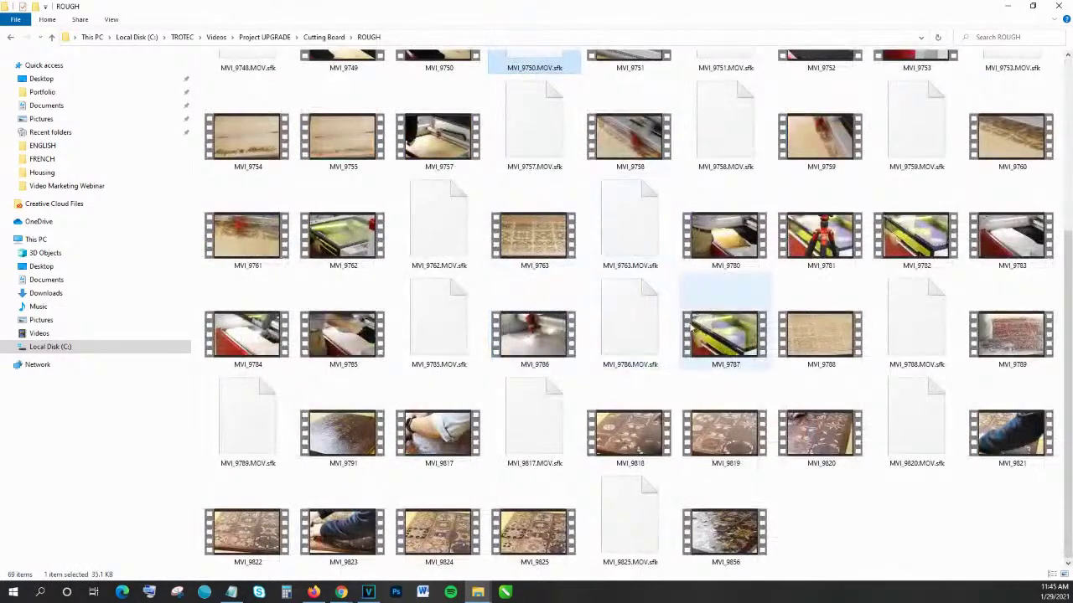
scroll(691, 332, "up", 3)
left_click(631, 220)
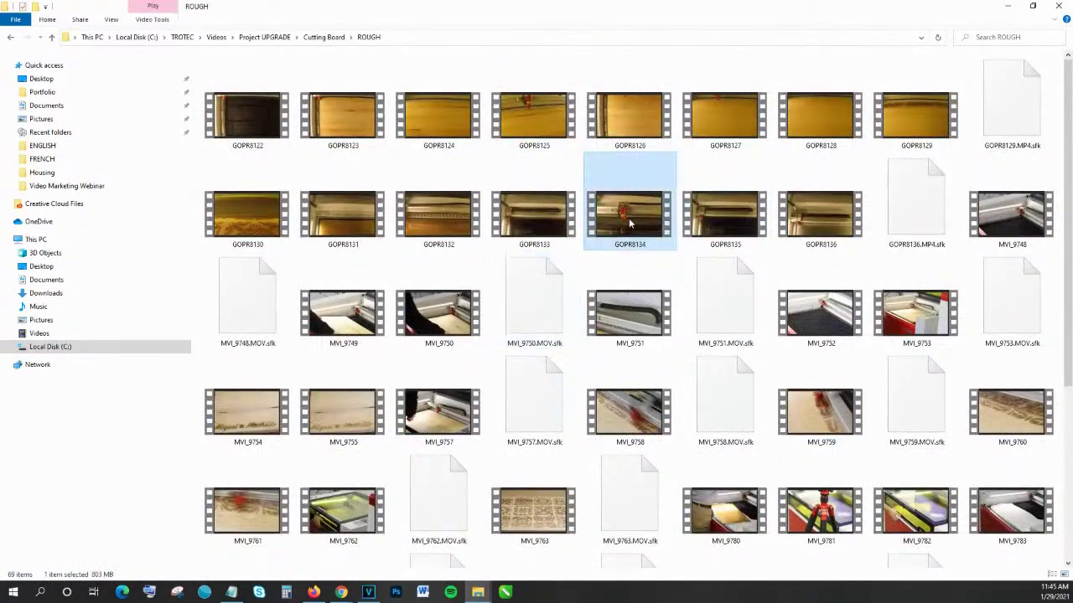
scroll(637, 227, "down", 3)
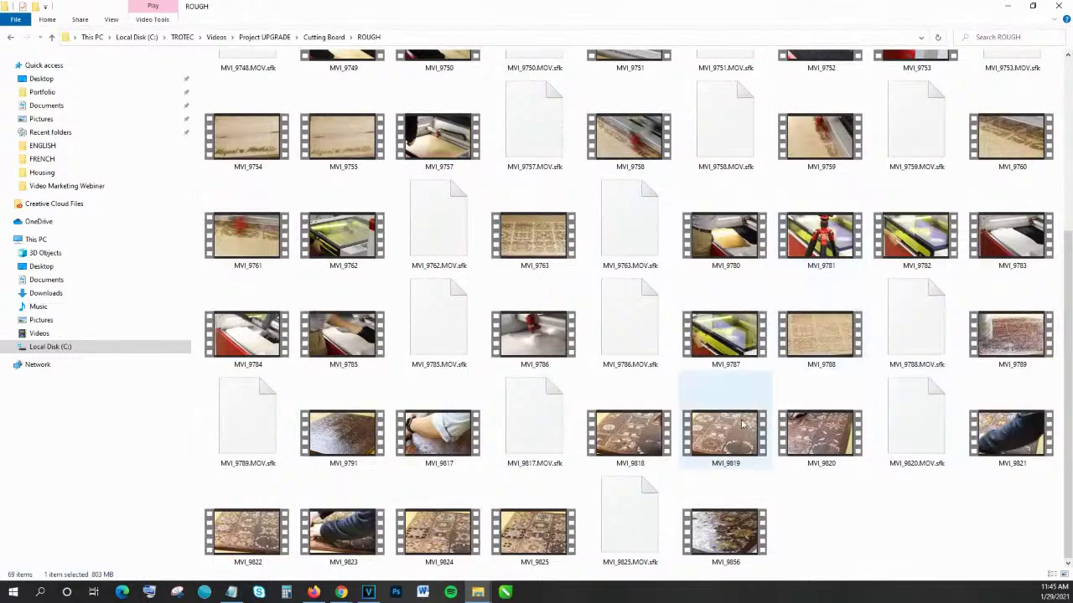
Preview the rough laser machine footage in the video player, skip ahead to about 0:14, and close the player.
double_click(532, 334)
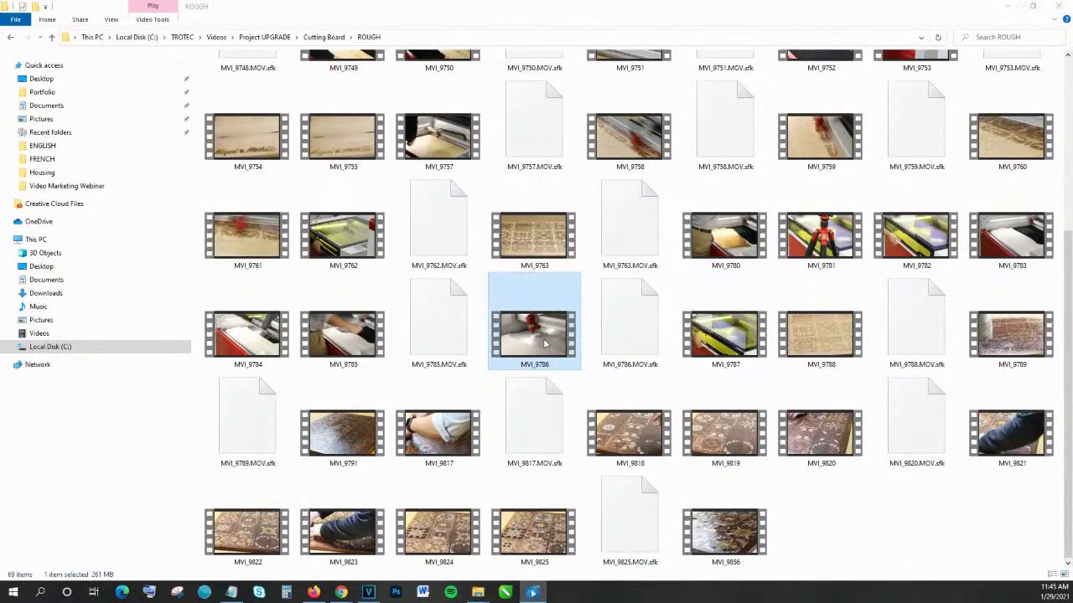
left_click(725, 126)
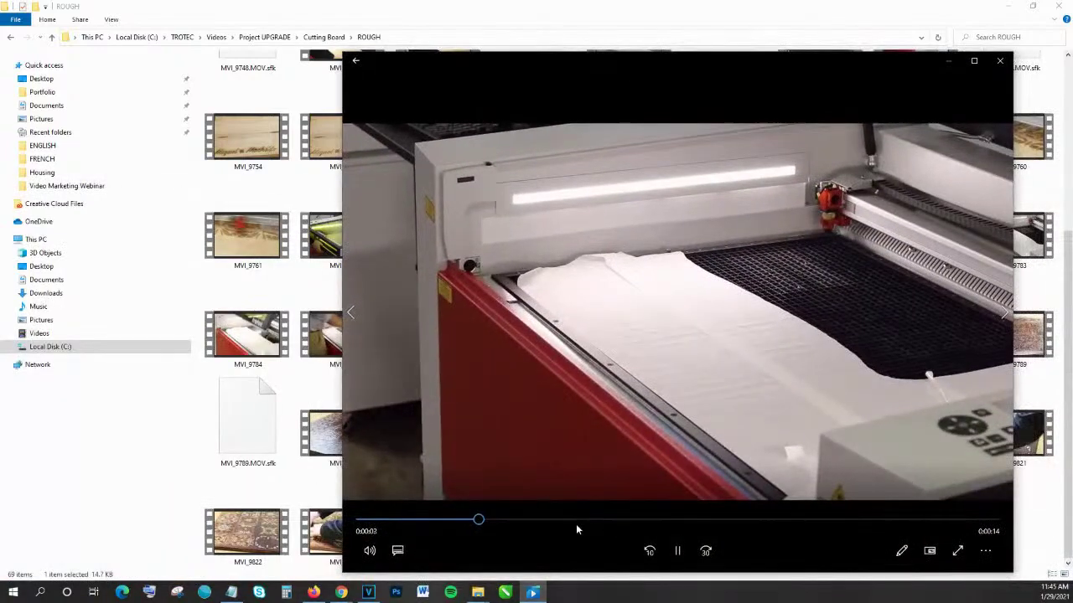
left_click_drag(576, 529, 869, 482)
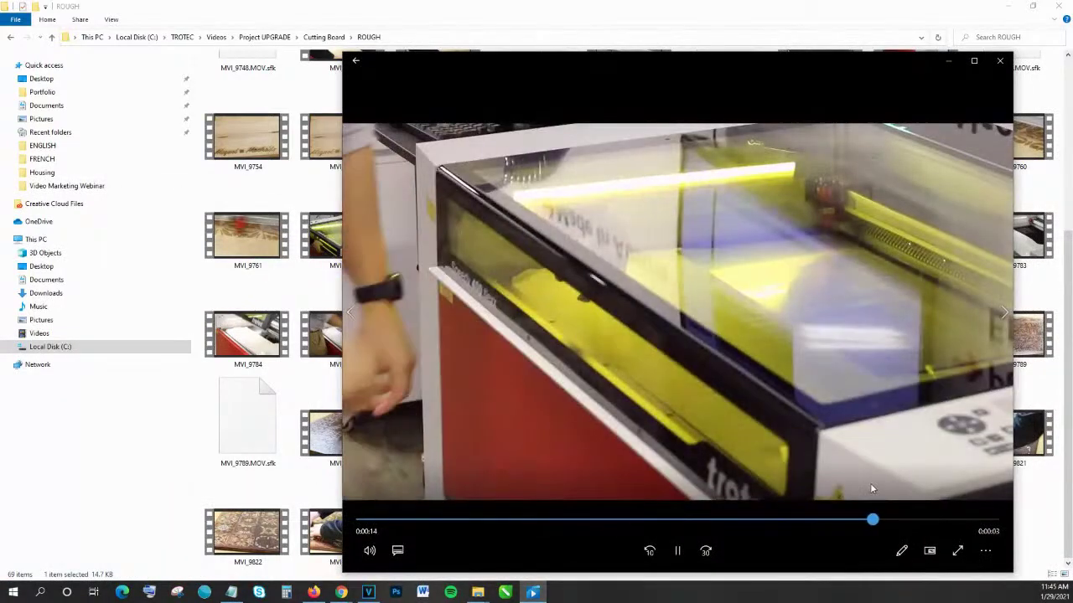
left_click(999, 61)
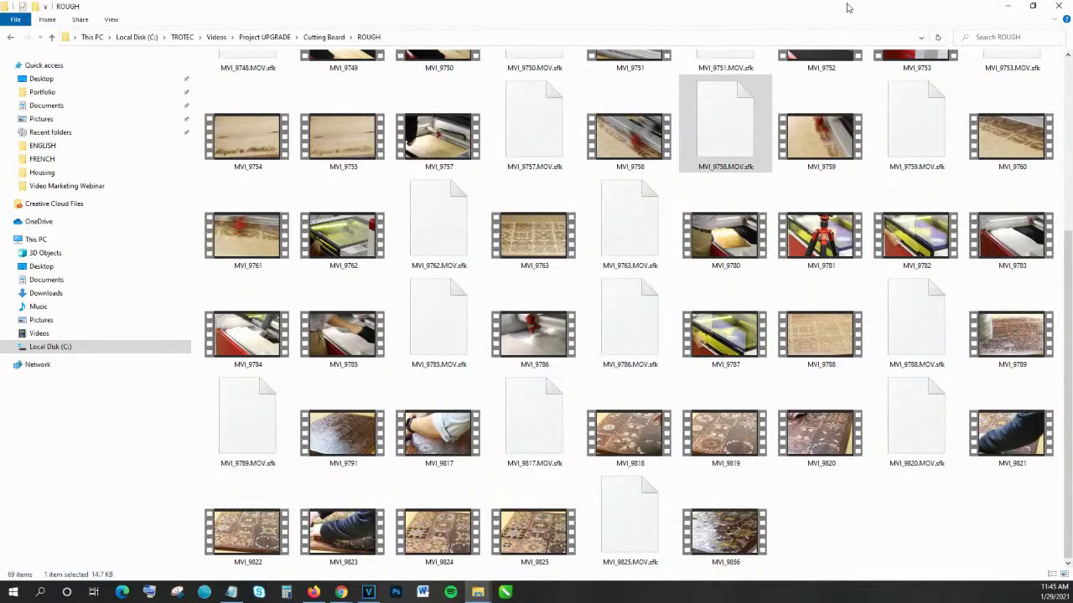
Shrink the ROUGH folder window over VEGAS Pro and add MVI_9786 to the solid color track at about 25 seconds.
double_click(662, 6)
scroll(730, 272, "down", 5)
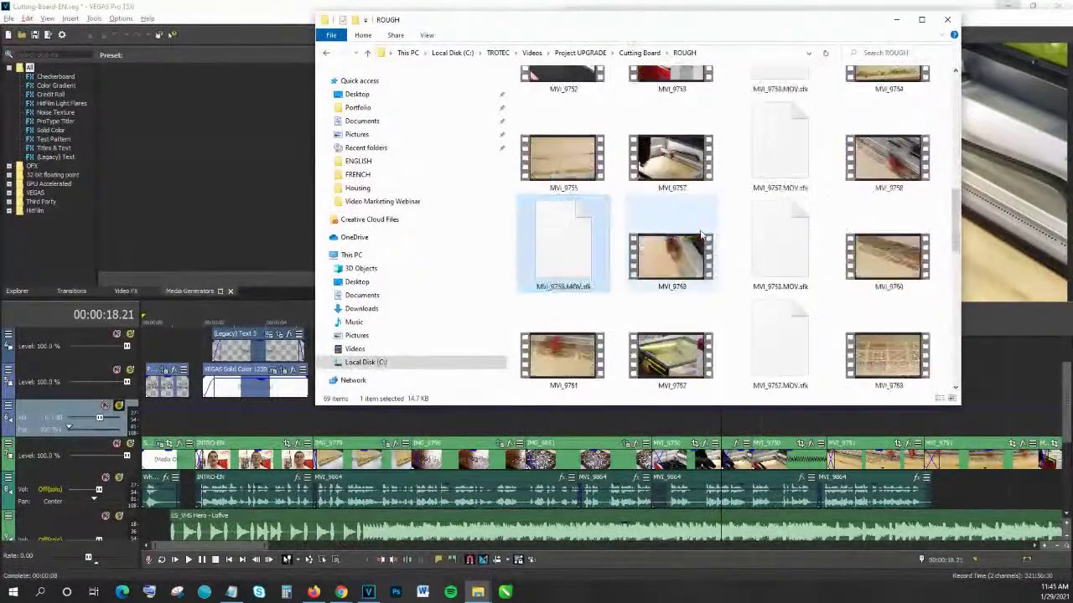
scroll(730, 272, "down", 8)
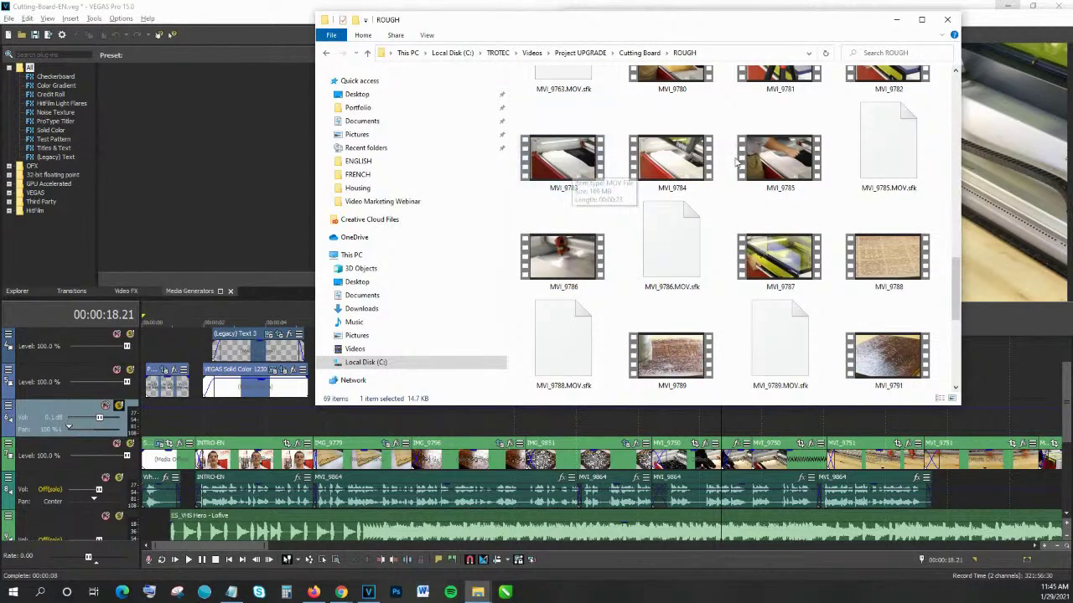
left_click_drag(561, 256, 936, 400)
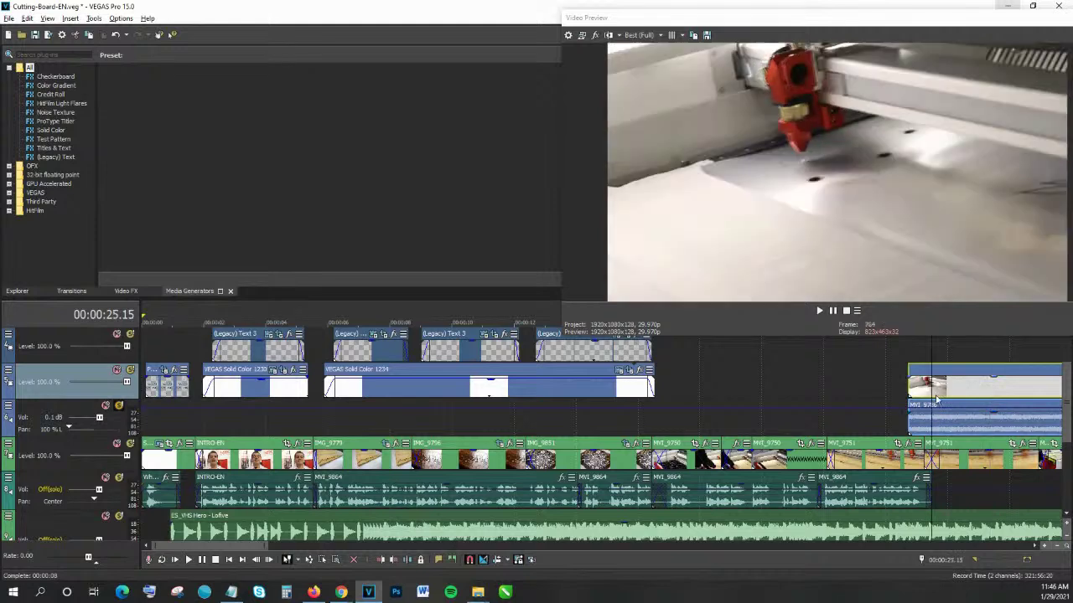
Move the MVI_9786 clip slightly later, then separate its audio from the video and delete the audio.
scroll(936, 401, "down", 3)
left_click(620, 386)
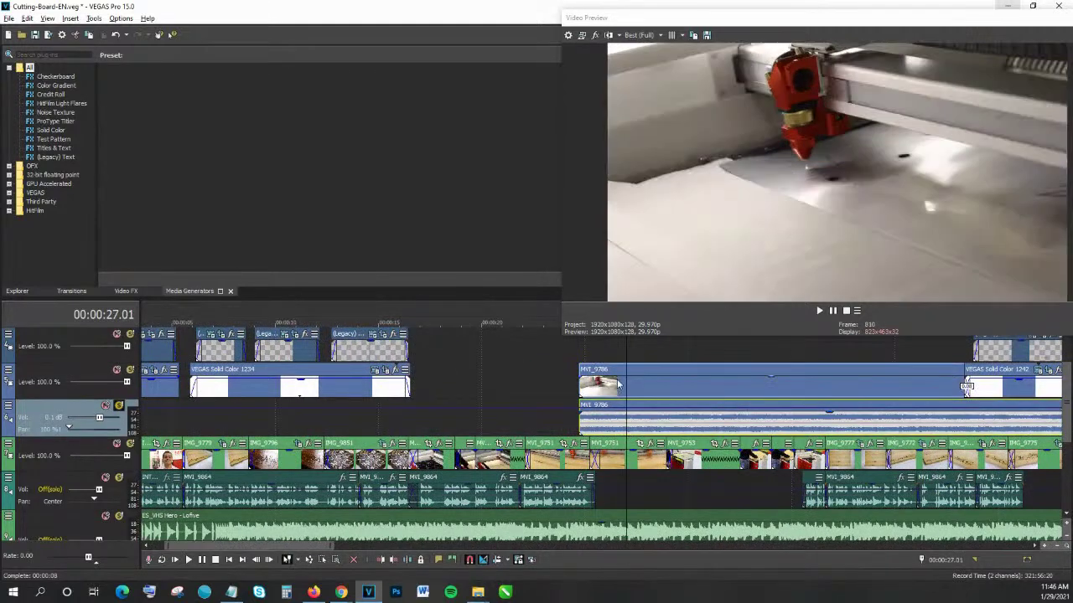
left_click_drag(620, 386, 670, 391)
left_click(660, 434)
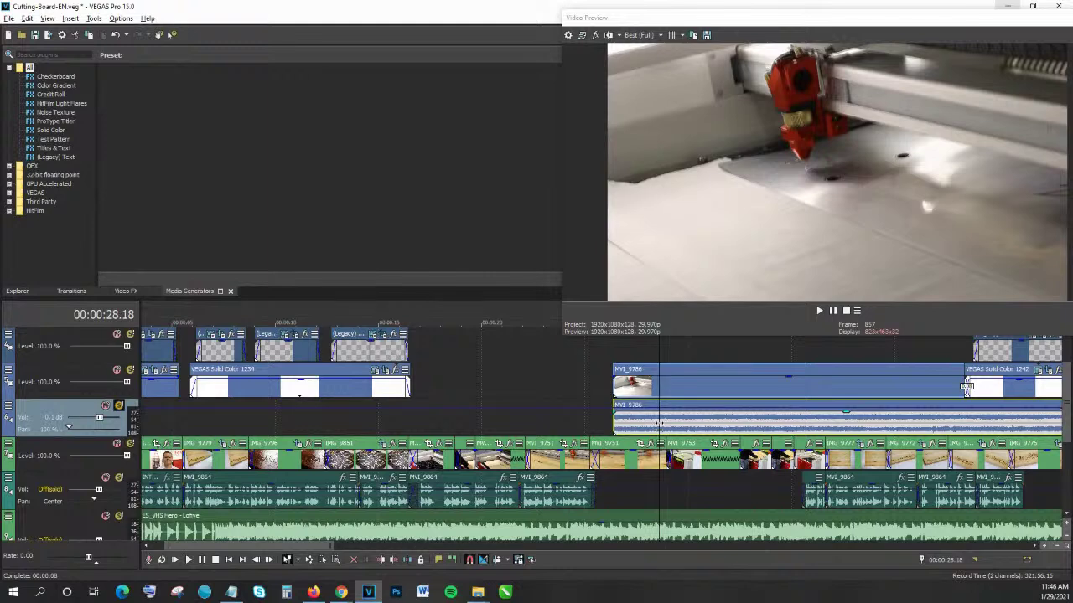
left_click_drag(685, 413, 659, 416)
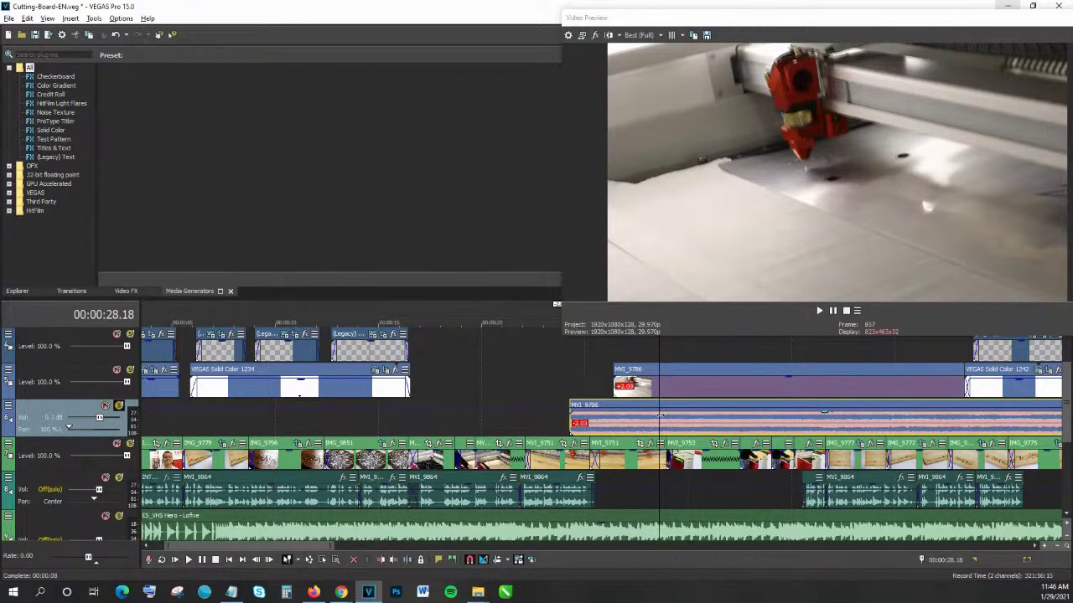
key("Delete")
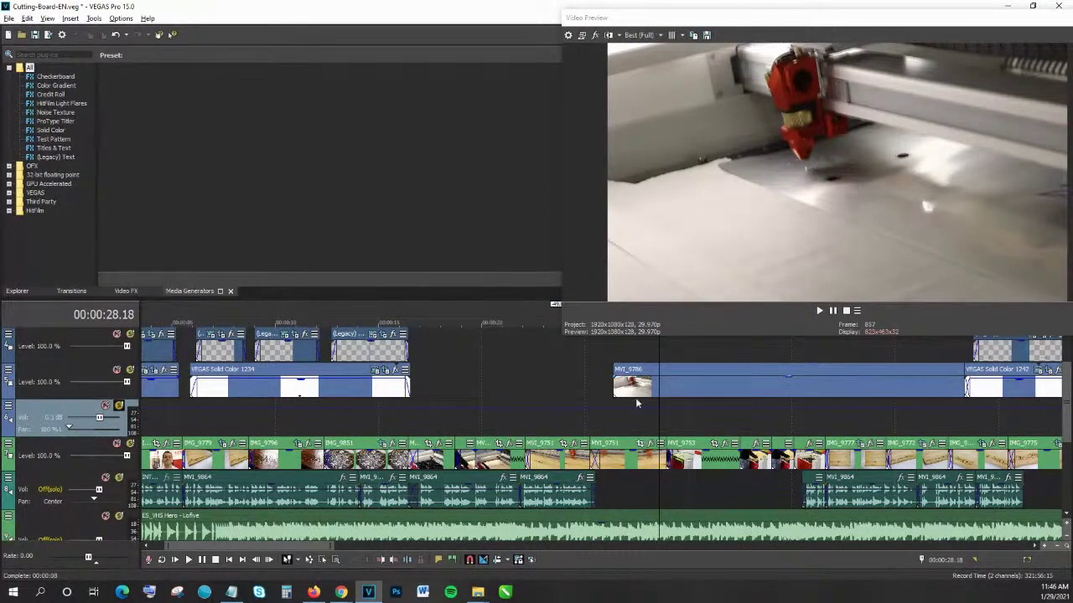
Slide the MVI_9786 video earlier to overlap VEGAS Solid Color 1234, and move it back later on the track.
left_click_drag(666, 391, 451, 394)
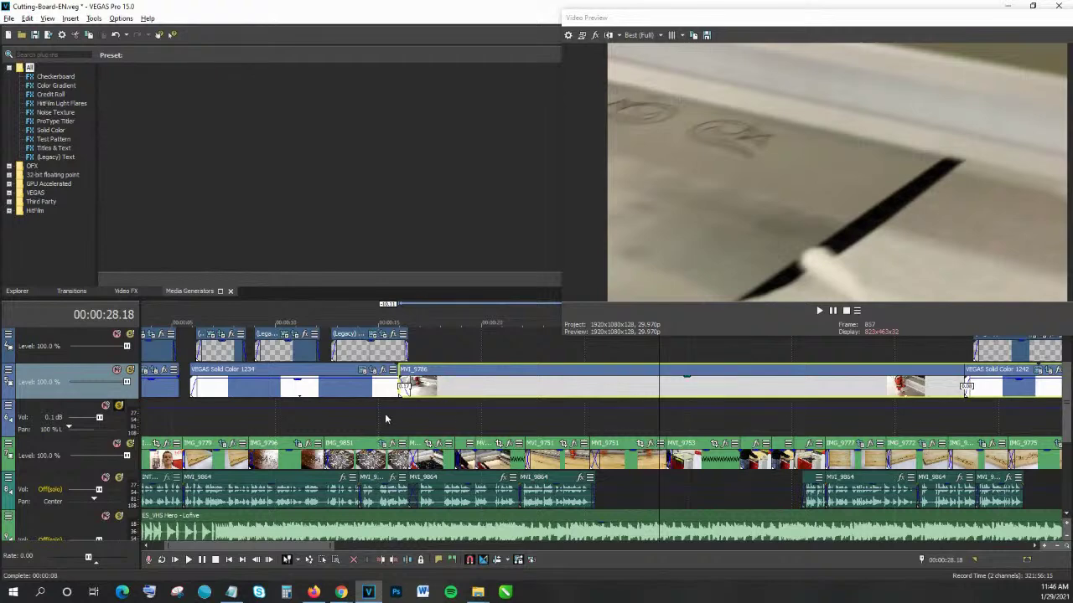
left_click(388, 415)
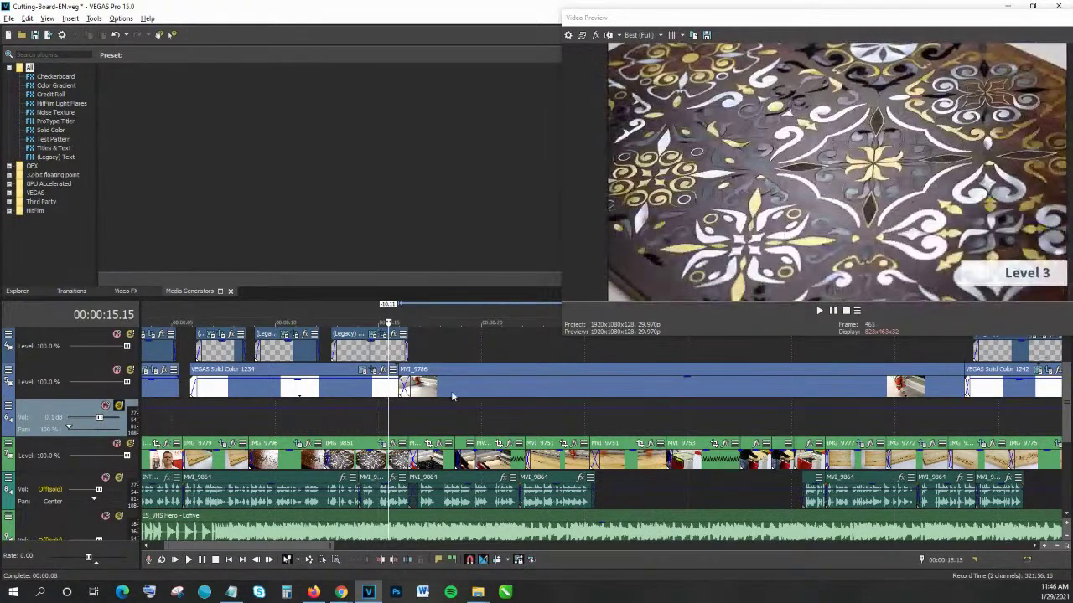
left_click_drag(451, 391, 503, 391)
Delete the second MVI_9751 clip from the main video track and put MVI_9786 in the gap before MVI_9753.
key("ctrl+z")
left_click(718, 412)
key("ctrl+z")
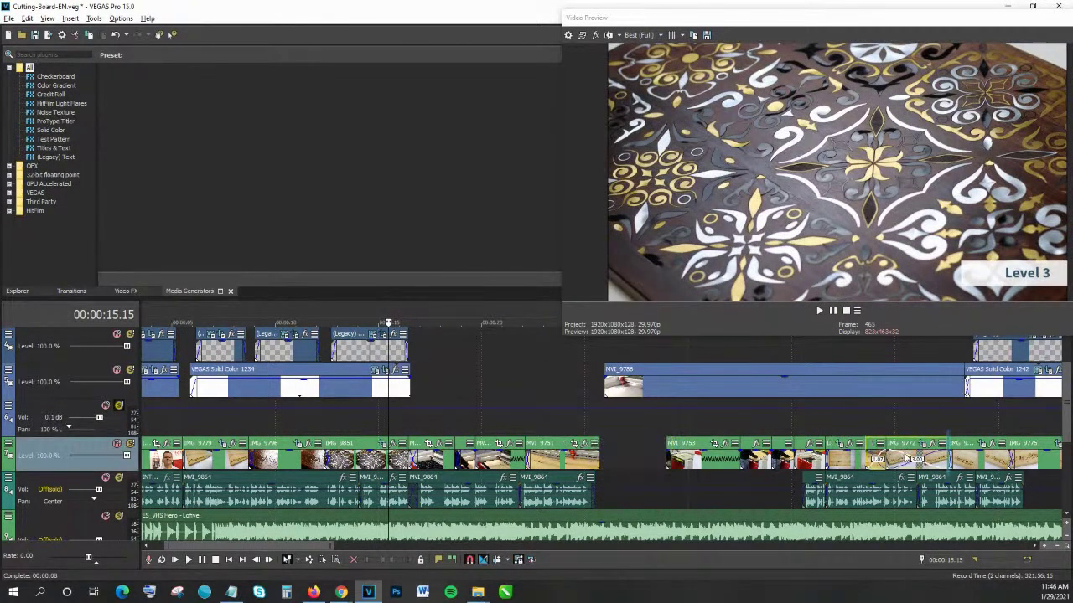
left_click(667, 385)
key("ctrl+z")
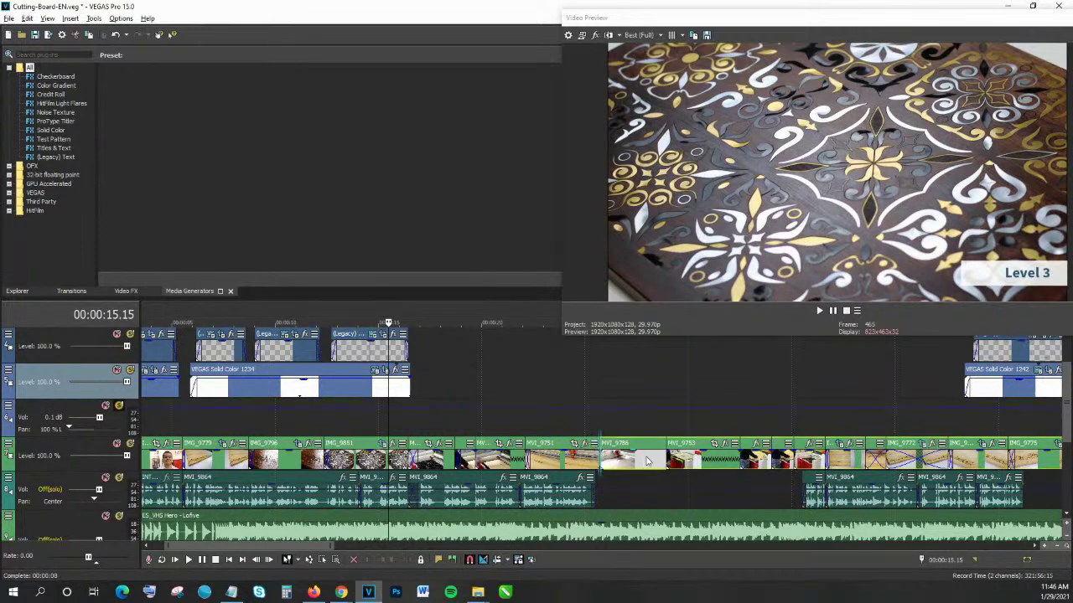
Overlap the start of MVI_9786 with the end of the preceding MVI_9751 clip and play the transition from about 25 seconds.
left_click(586, 419)
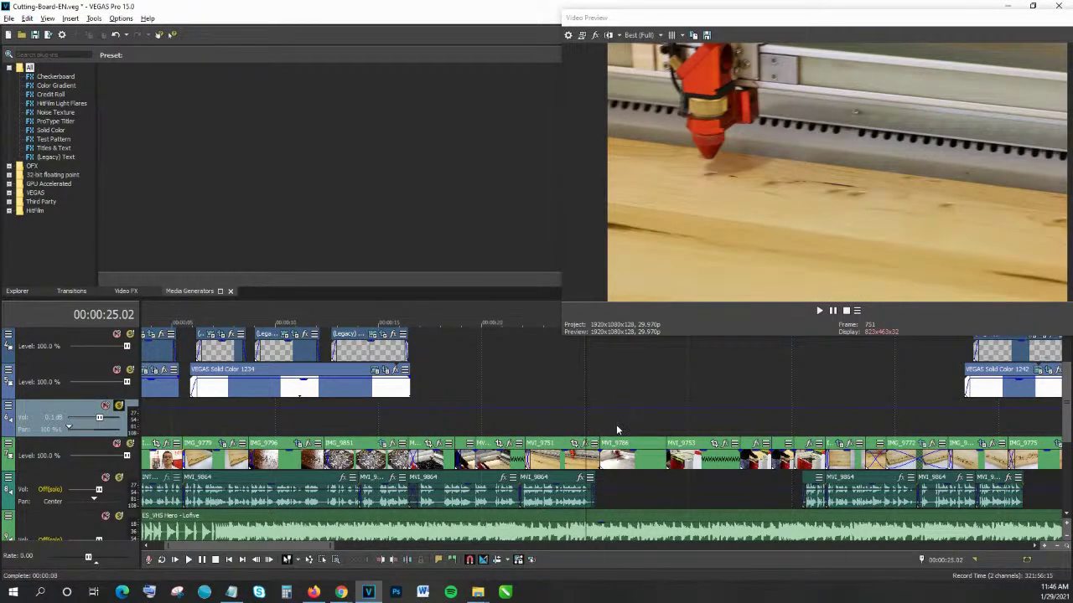
left_click(616, 424)
left_click(624, 466)
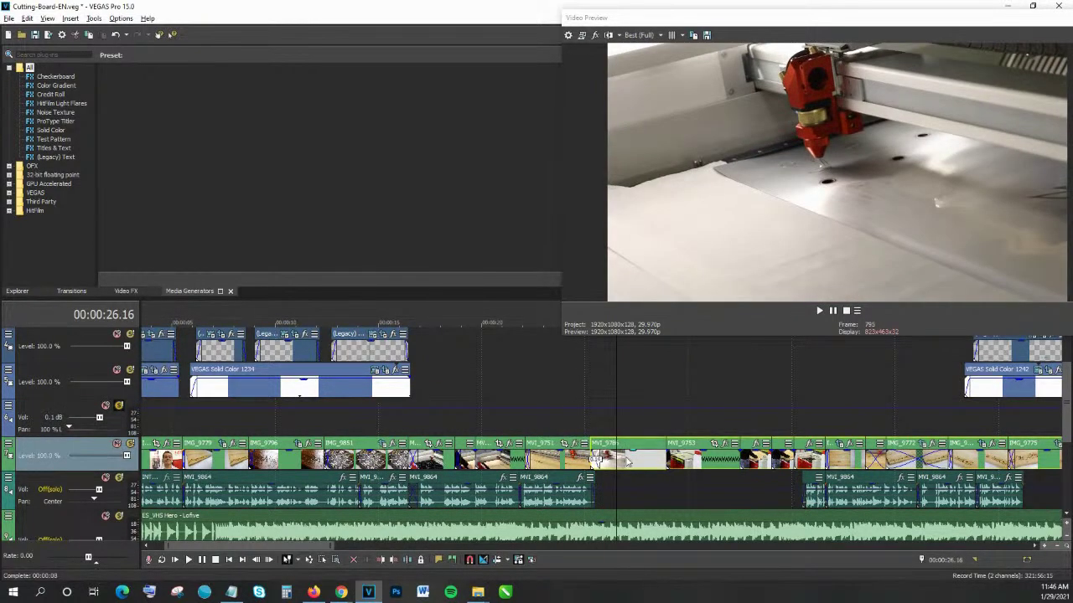
key("Up")
key("space")
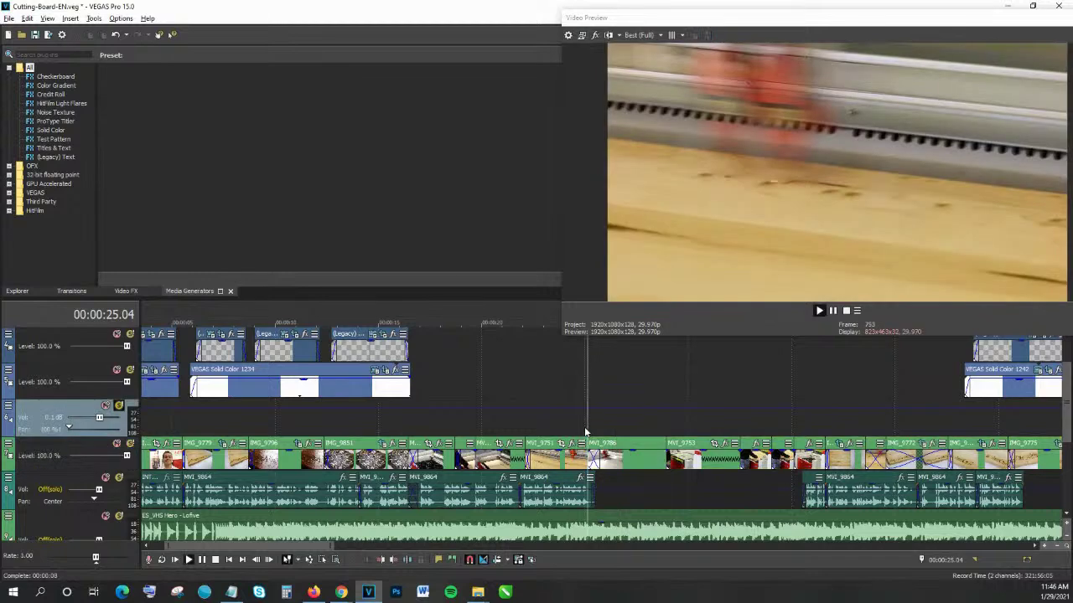
key("space")
Move MVI_9786 back up to the solid color track at about 25 seconds and play a stretch of it.
left_click(596, 462)
left_click_drag(614, 469, 624, 383)
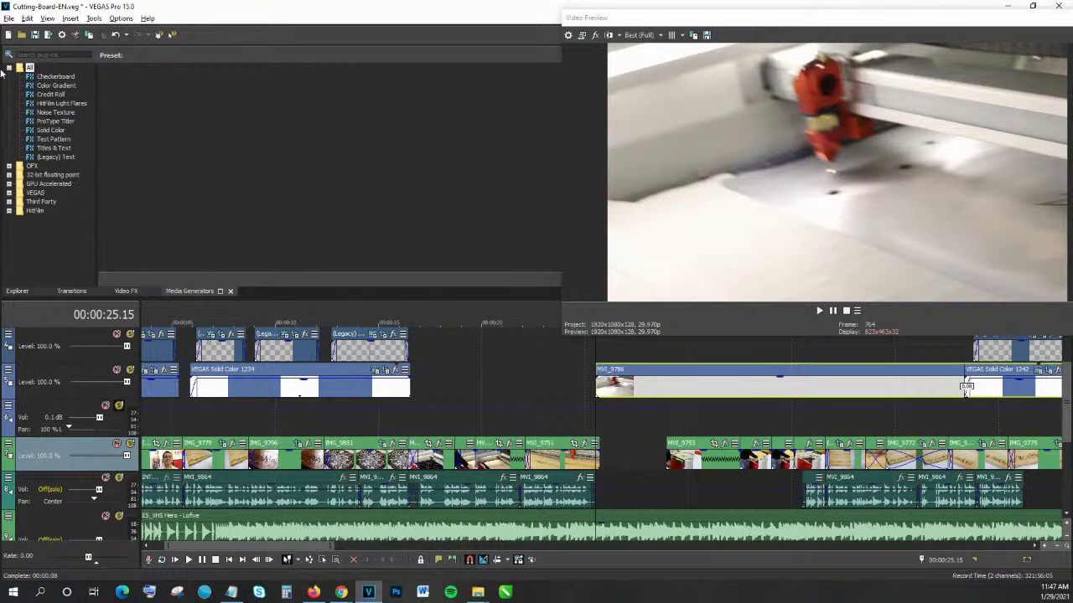
left_click(635, 392)
scroll(562, 408, "down", 3)
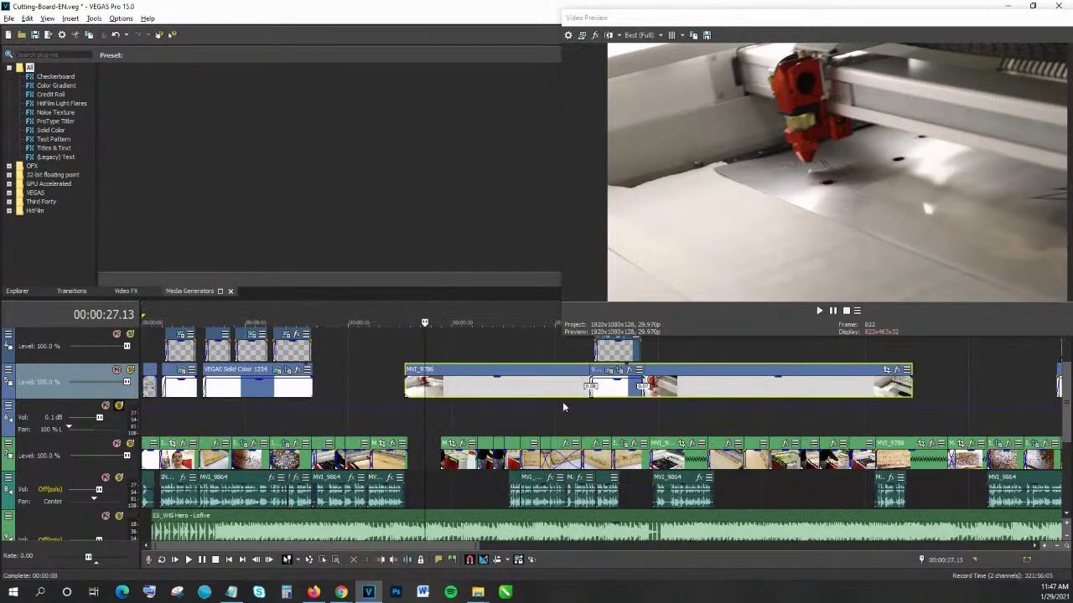
scroll(445, 394, "up", 3)
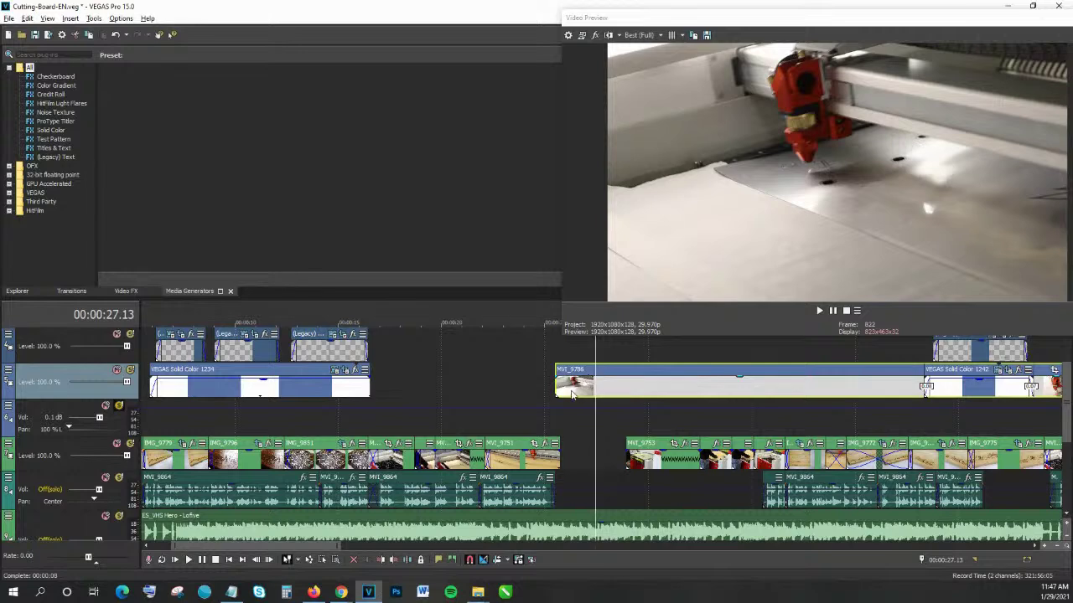
left_click(602, 348)
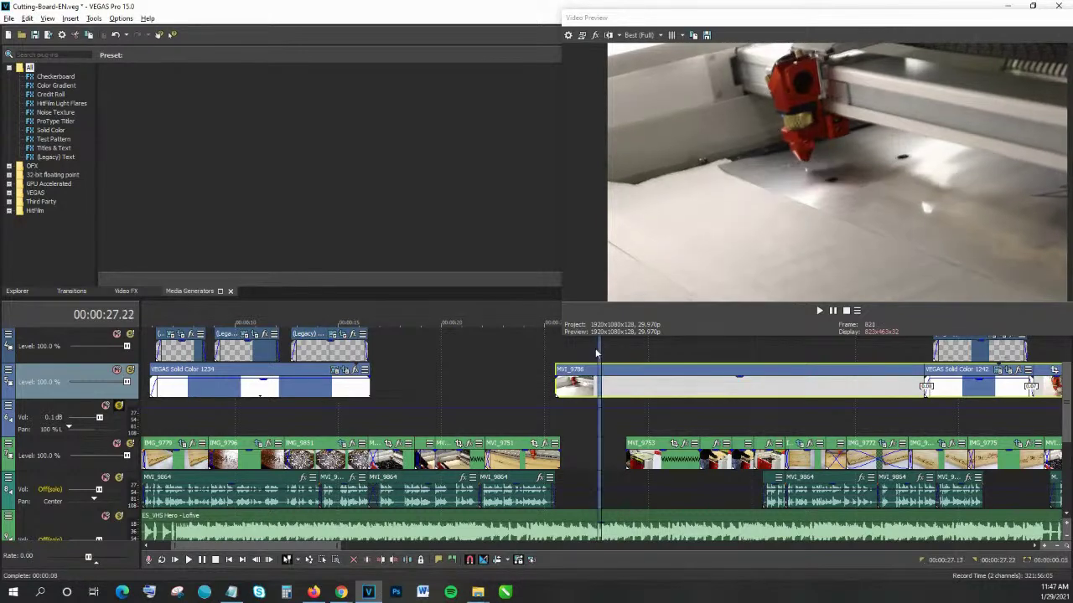
key("space")
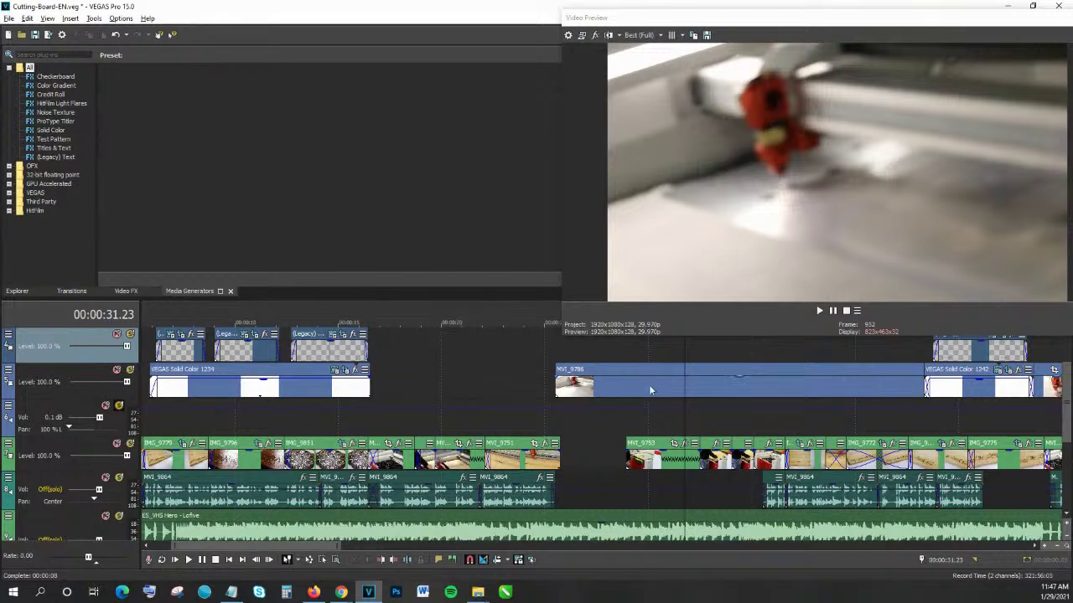
Slide MVI_9786 back and forth along its track, leave it starting at about 24 seconds, and park the playhead at 00:00:39.03.
left_click_drag(638, 390, 814, 384)
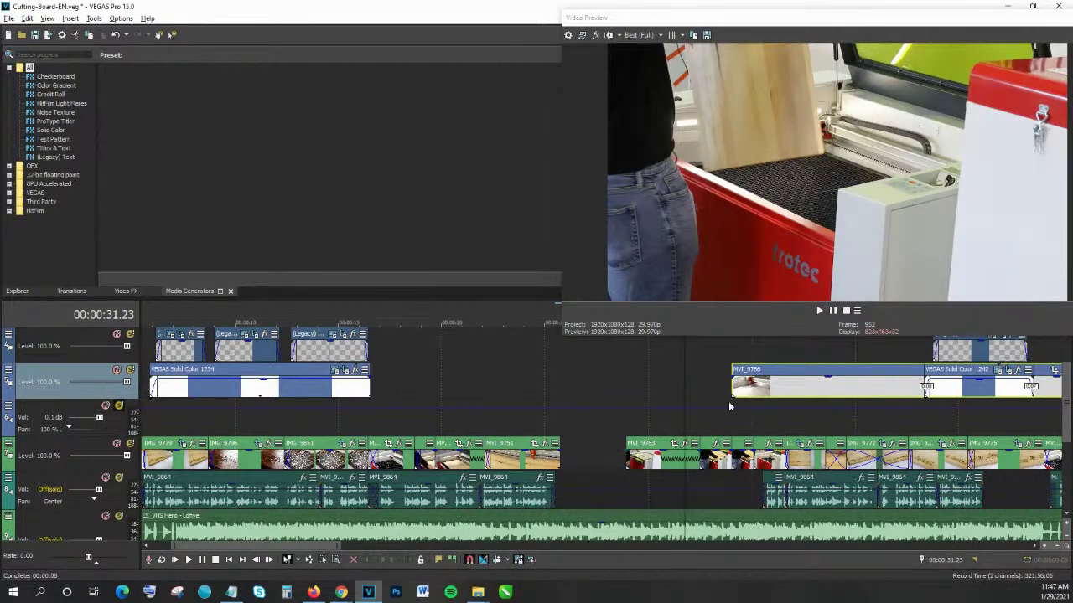
left_click_drag(772, 387, 682, 394)
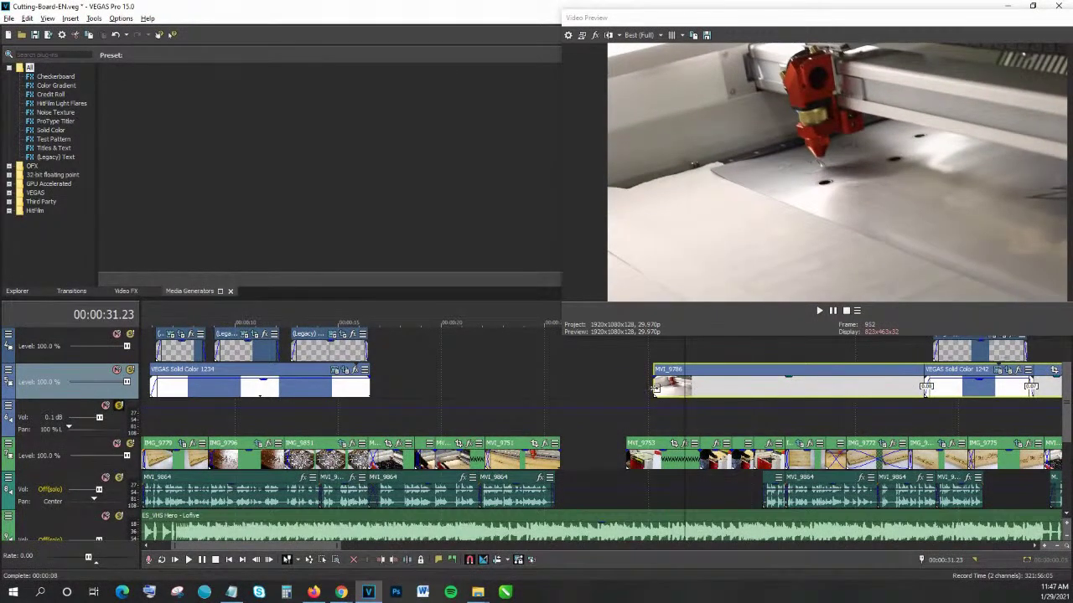
left_click_drag(685, 417, 716, 384)
left_click(782, 416)
left_click_drag(789, 413, 825, 407)
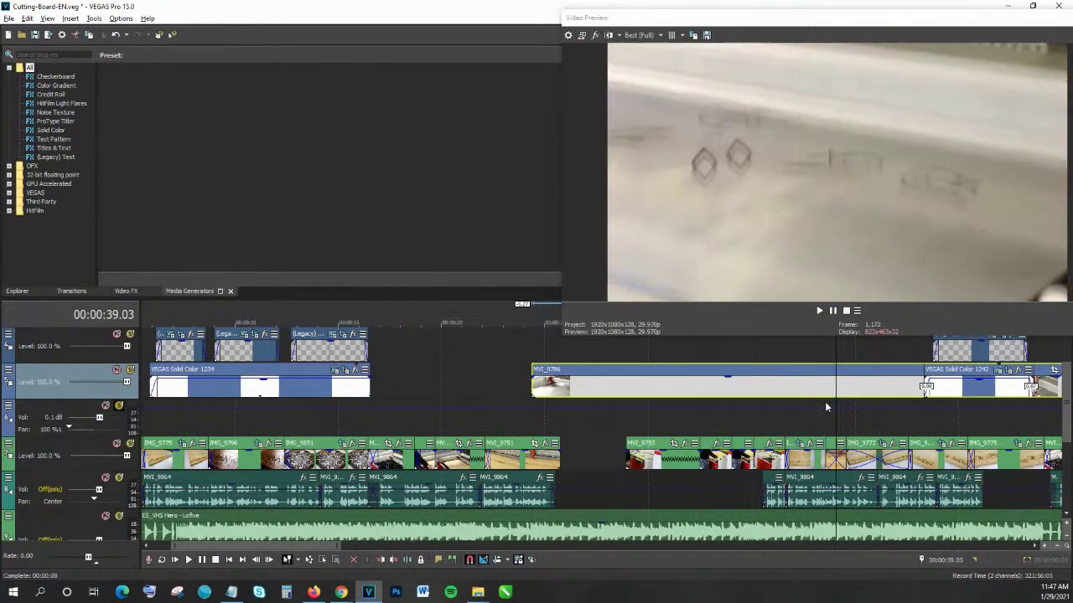
Play the later laser engraving portion of MVI_9786 from 00:00:55.13 and again from 00:00:54.02, stopping playback each time.
scroll(824, 401, "down", 4)
scroll(622, 403, "up", 1)
left_click(573, 390)
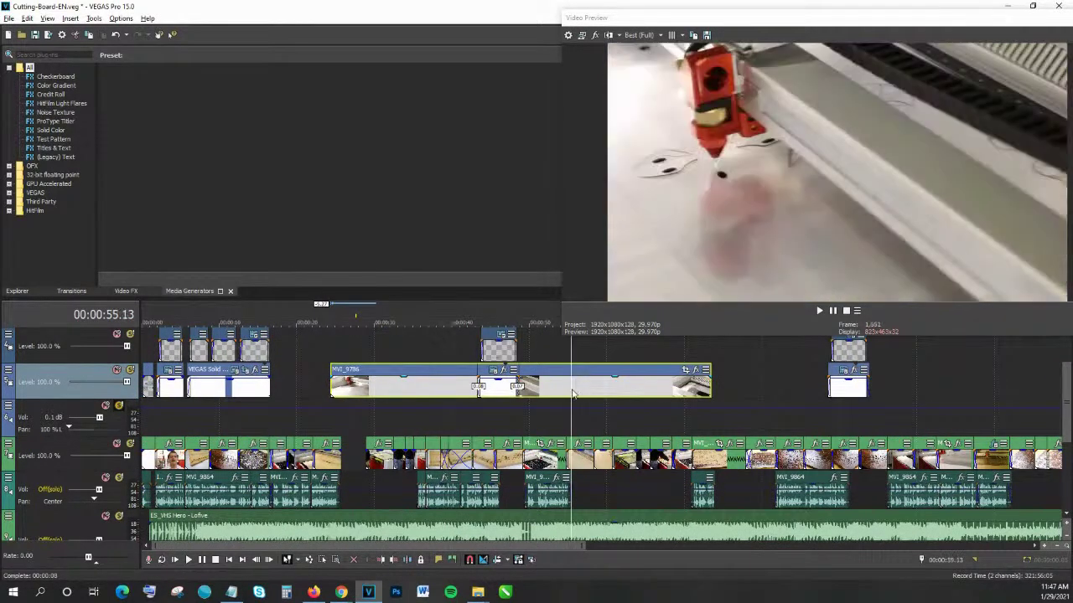
key("space")
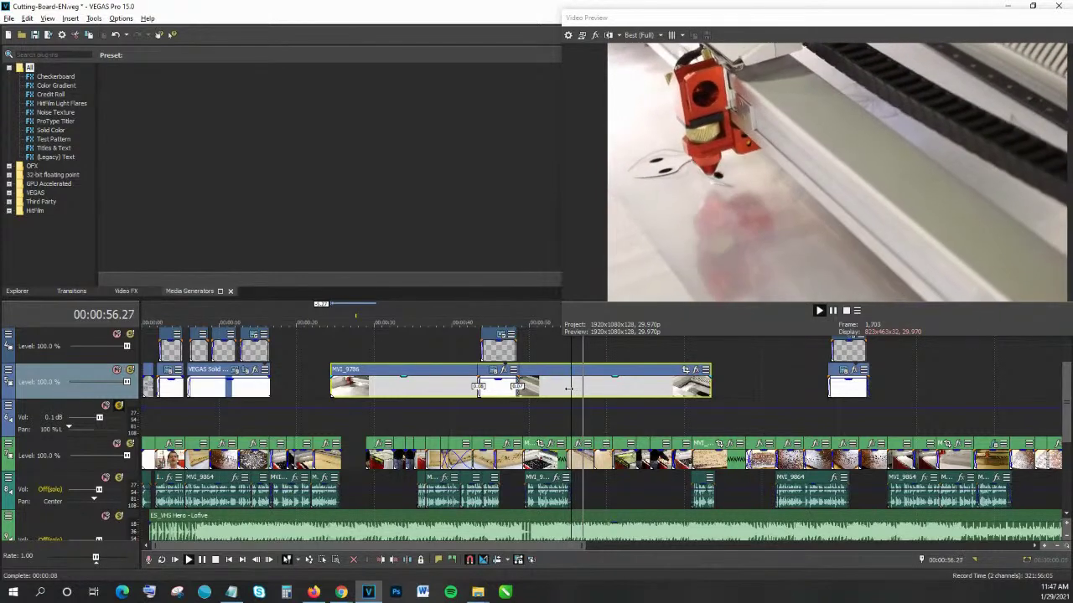
key("space")
left_click(560, 393)
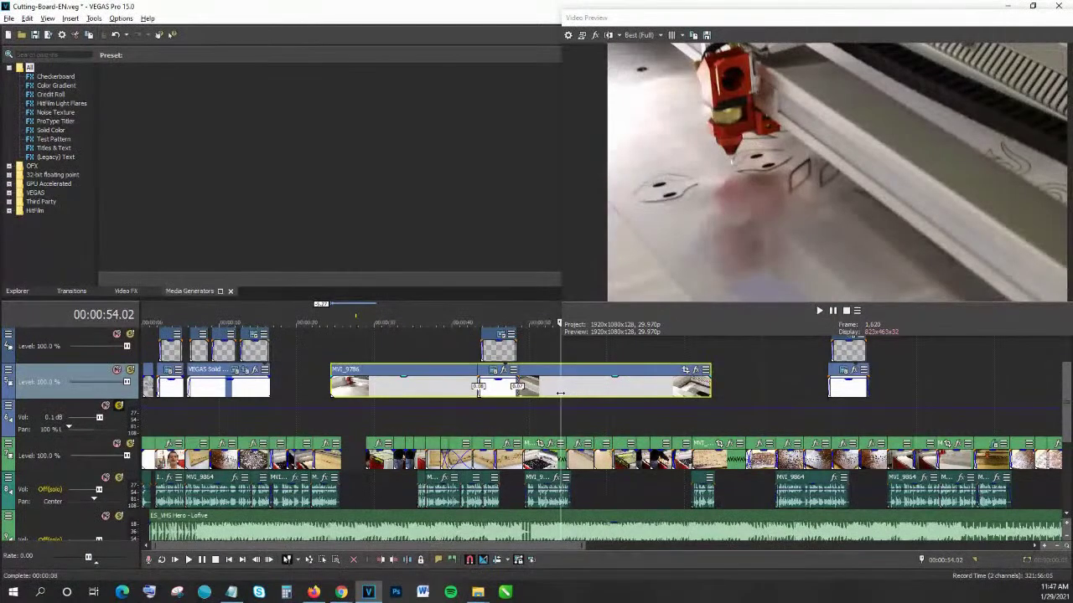
key("space")
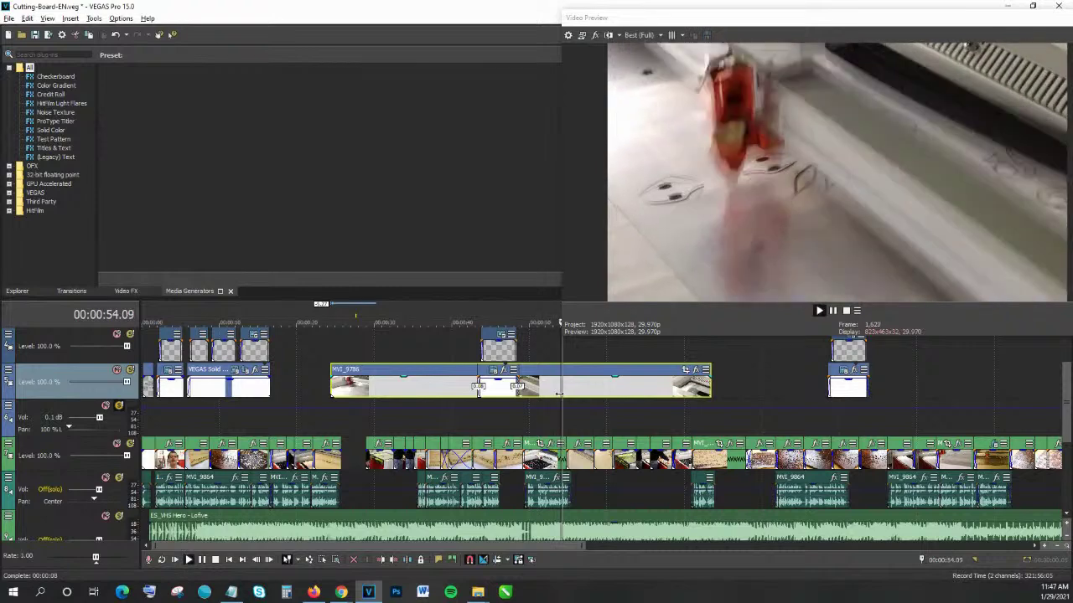
key("space")
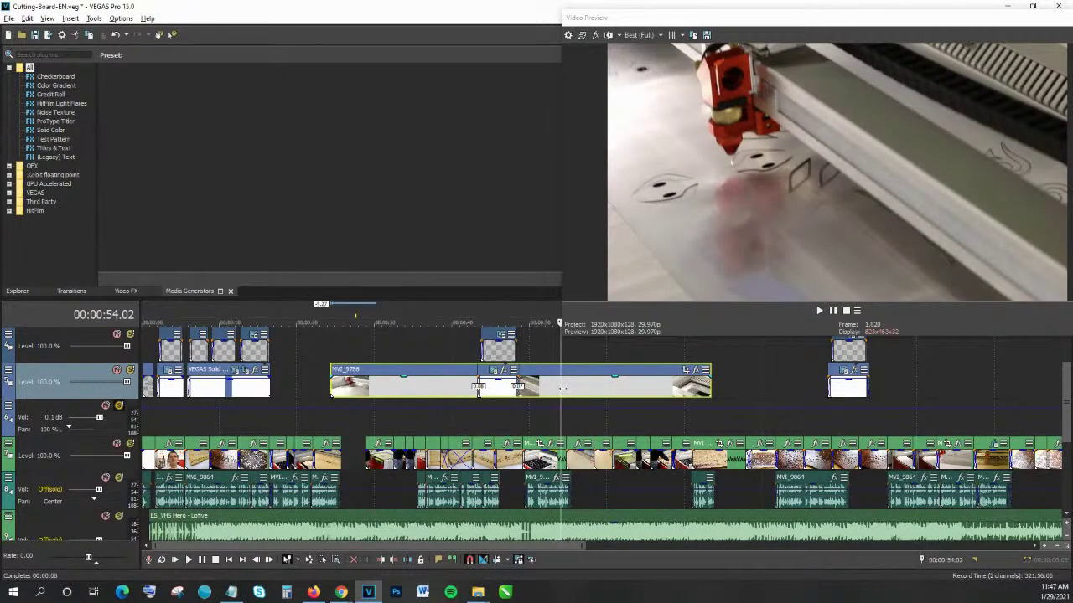
Split MVI_9786 at 00:00:54.02, slide its later part to about 00:00:58.13, and delete the earlier part.
key("s")
left_click_drag(568, 387, 600, 387)
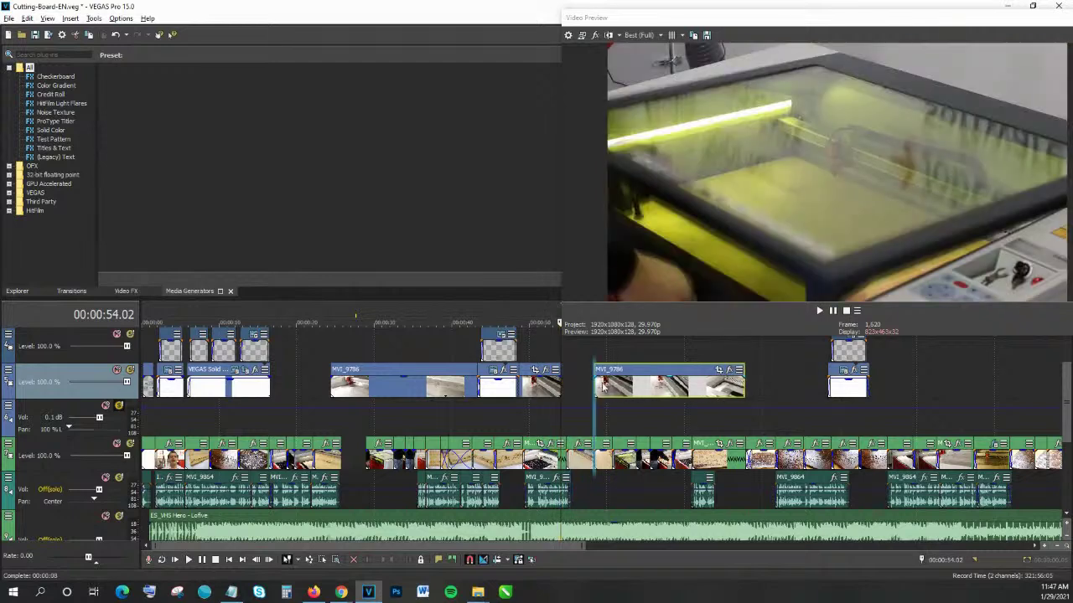
left_click(545, 389)
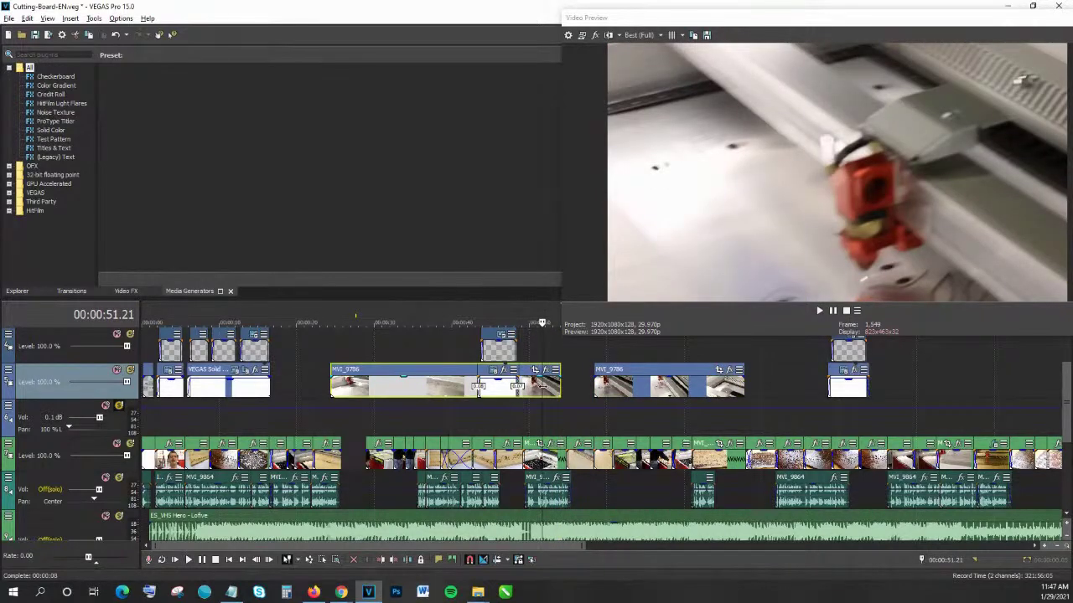
key("Delete")
Trim both ends of the remaining MVI_9786 part and delete it from the solid color track.
left_click(597, 389)
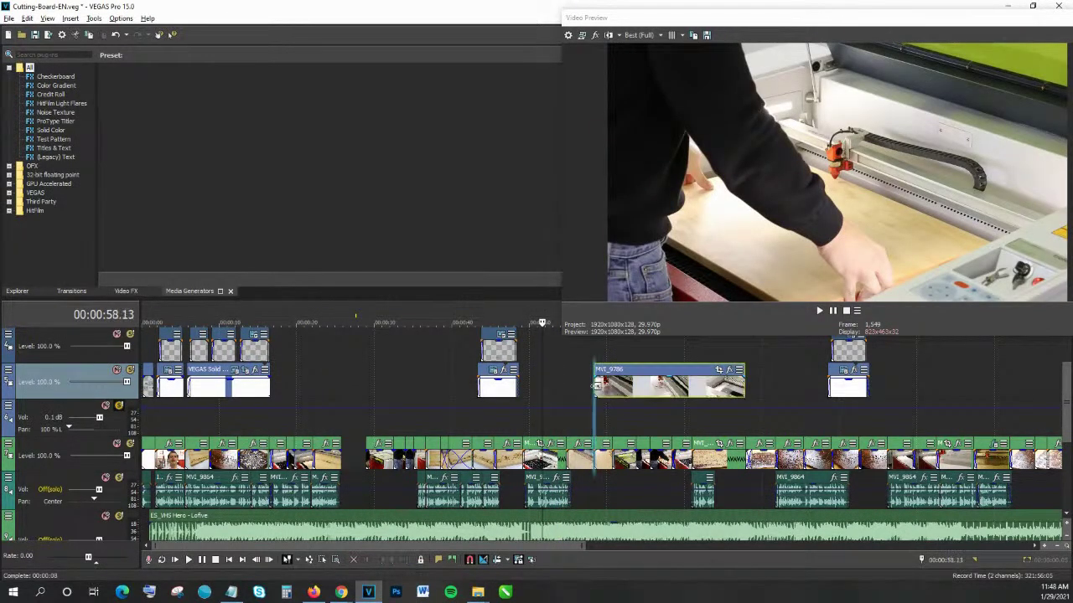
scroll(592, 392, "up", 3)
left_click_drag(596, 387, 688, 387)
left_click_drag(895, 387, 754, 387)
key("Delete")
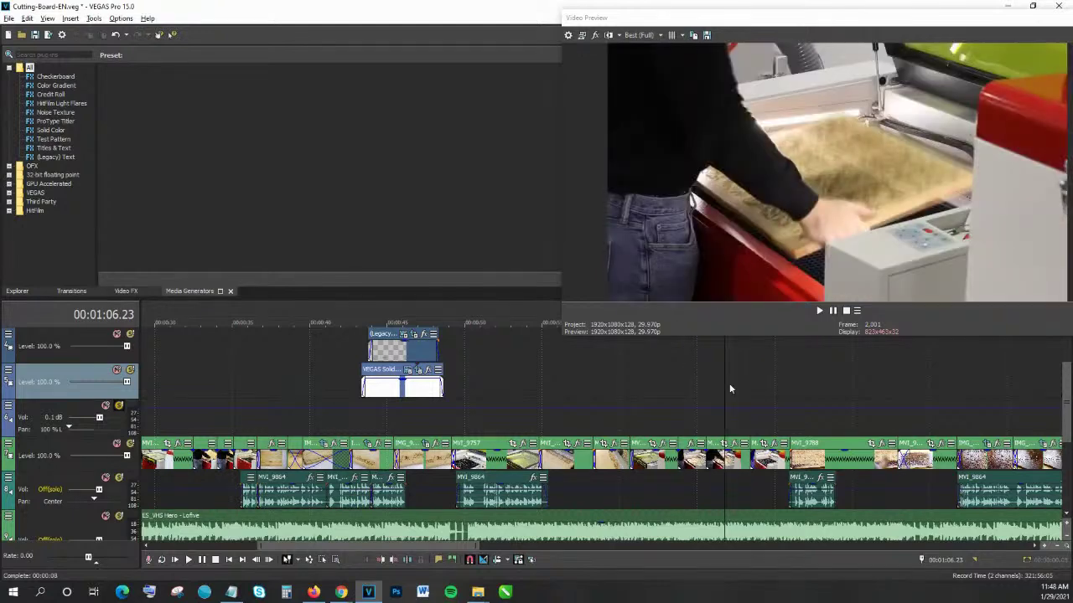
Move the short engraving clip at about 58 seconds from the main video track up to the solid color track, starting at about 59 seconds.
left_click(598, 459)
left_click_drag(613, 467, 614, 383)
left_click(661, 387)
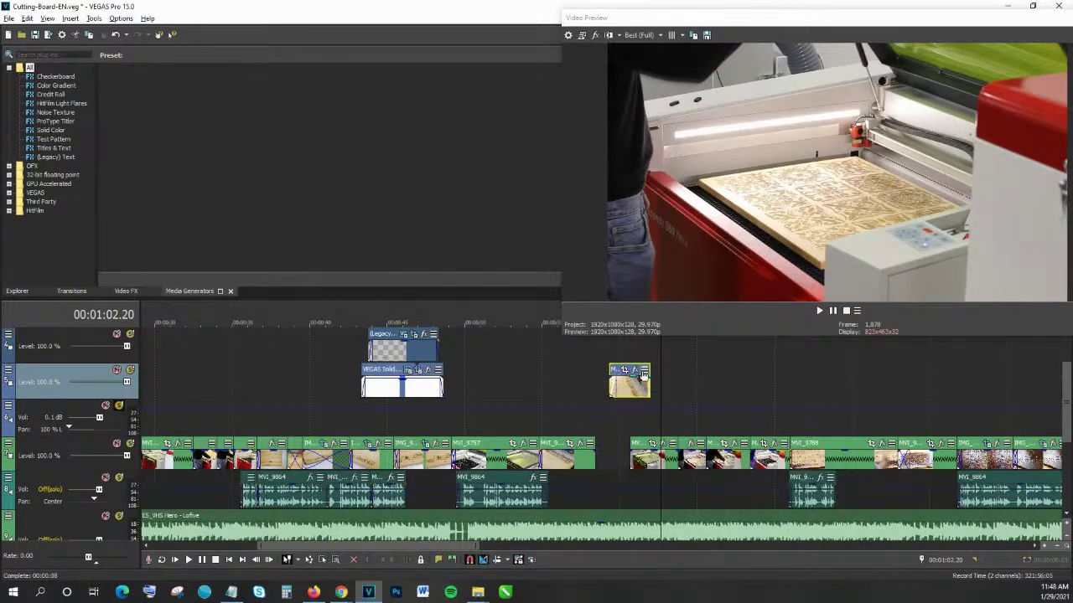
Try sliding the raised engraving clip slightly earlier, undo the move, and play the gap before it from about 00:00:58.22.
left_click(602, 402)
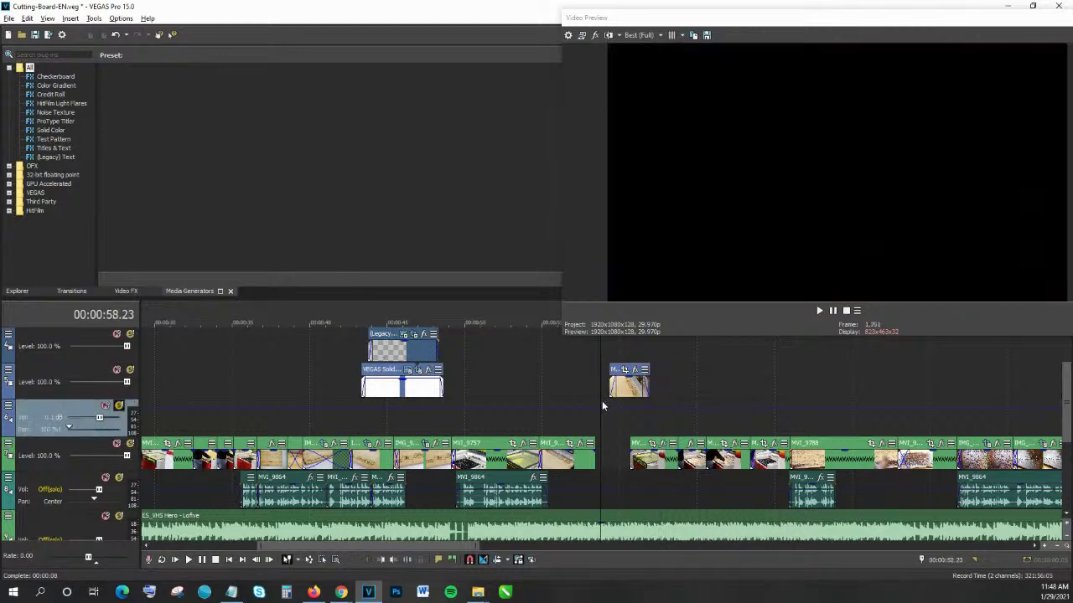
key("space")
key("space")
left_click_drag(611, 382, 602, 379)
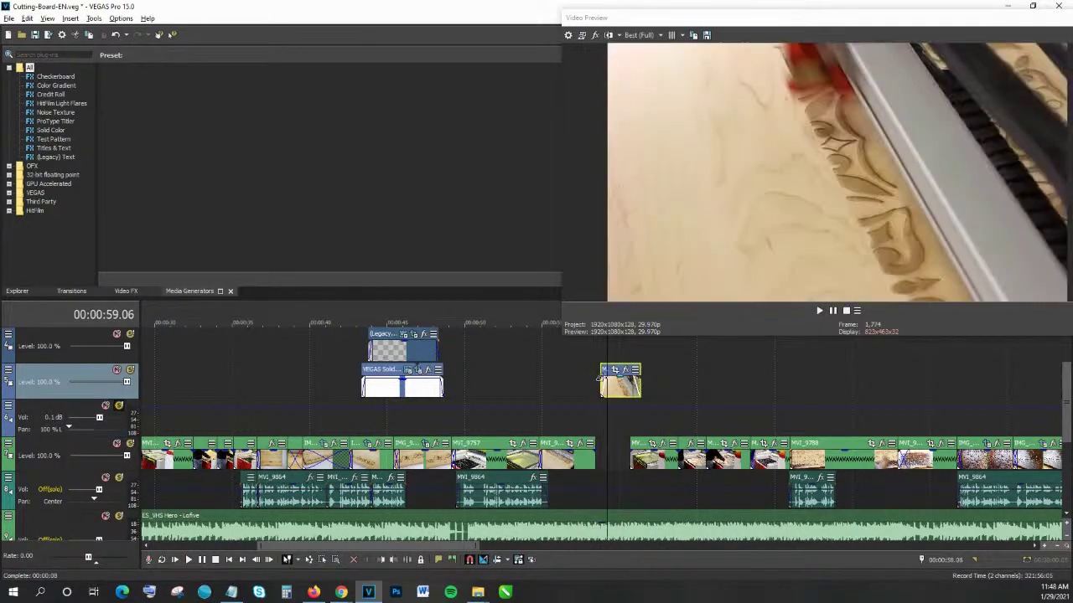
key("ctrl+z")
key("space")
key("space")
key("space")
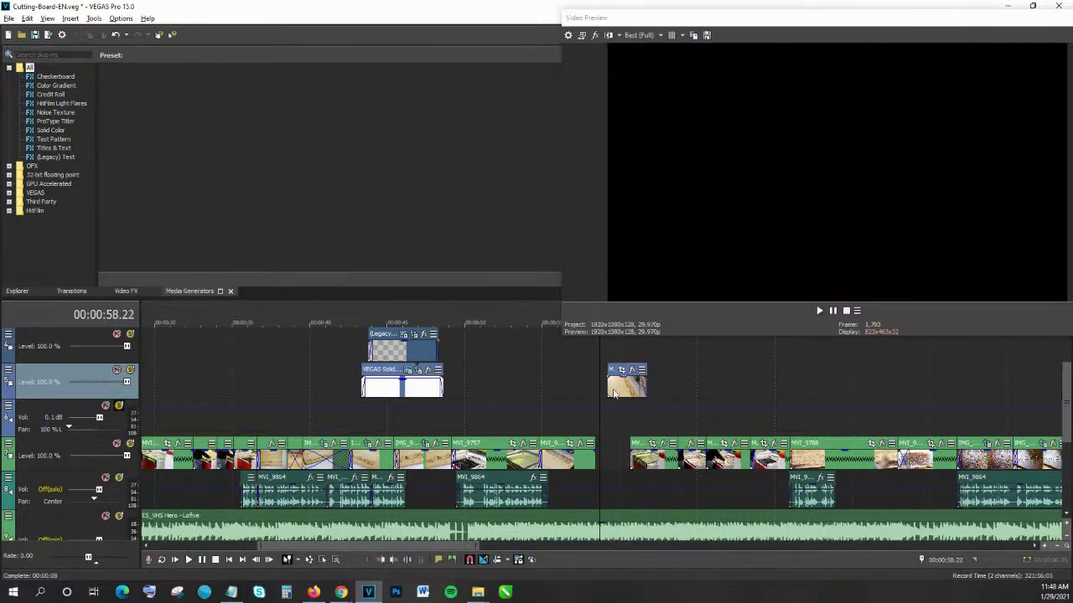
left_click(611, 381)
key("space")
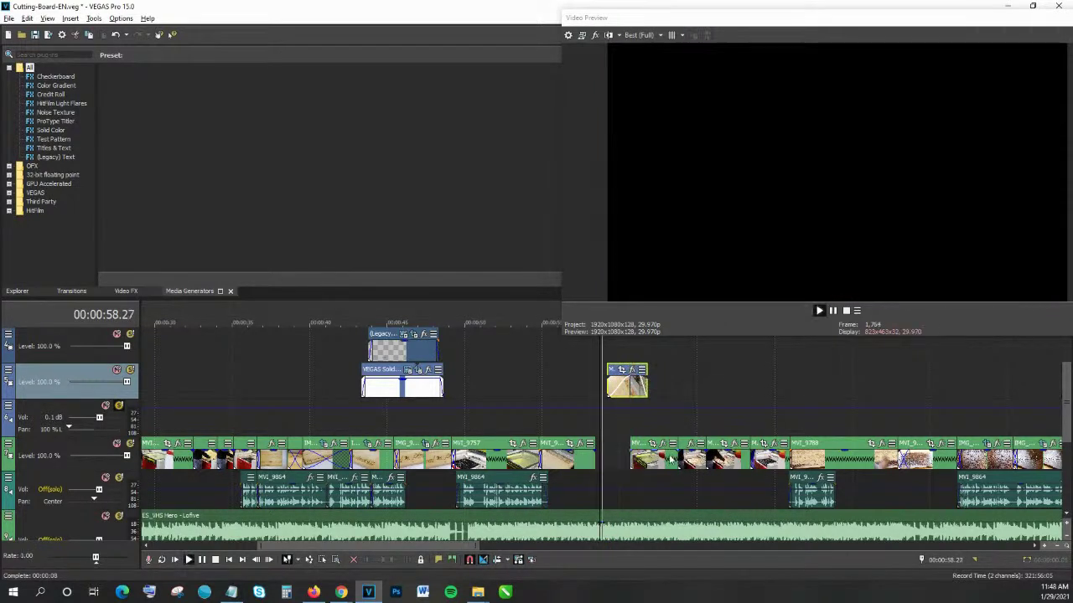
key("space")
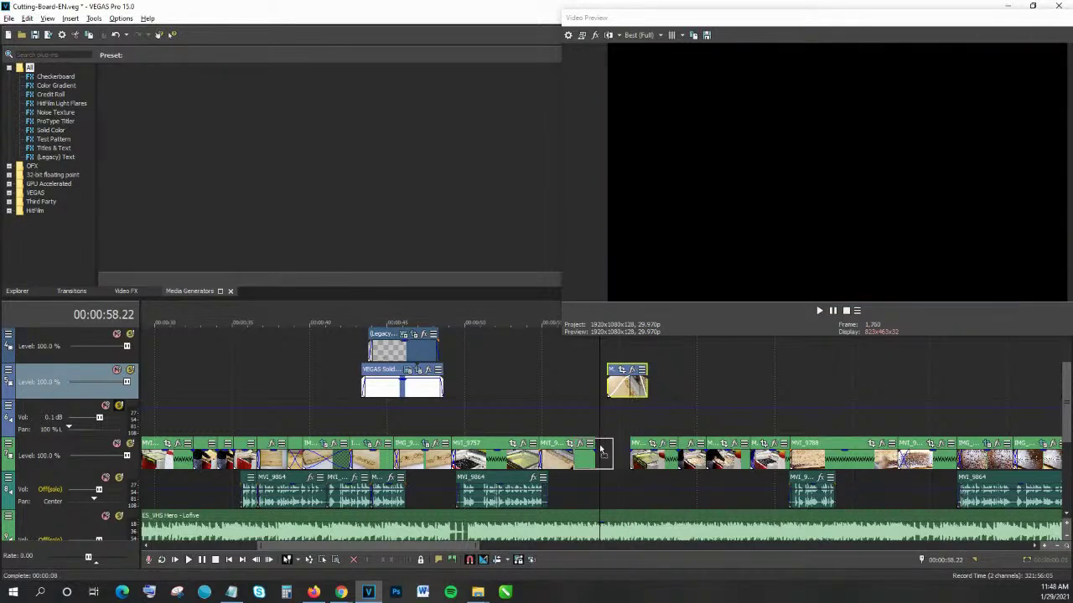
Try overlapping the short engraving clip with the preceding main-track clip, play the crossfade from 00:00:56.28, and return it to the solid color track.
left_click_drag(612, 461, 613, 459)
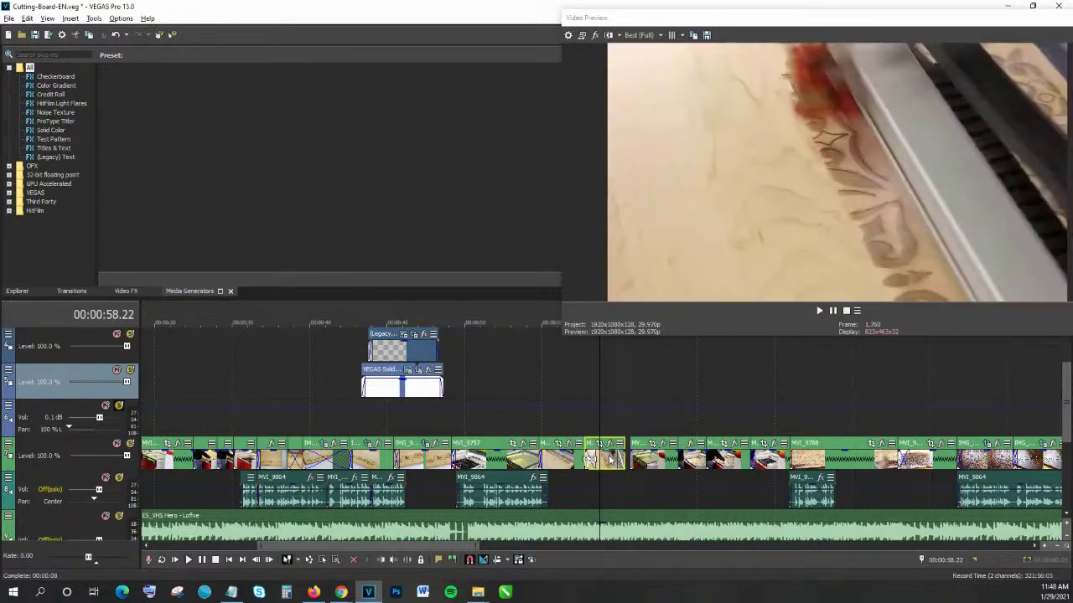
left_click(571, 429)
key("space")
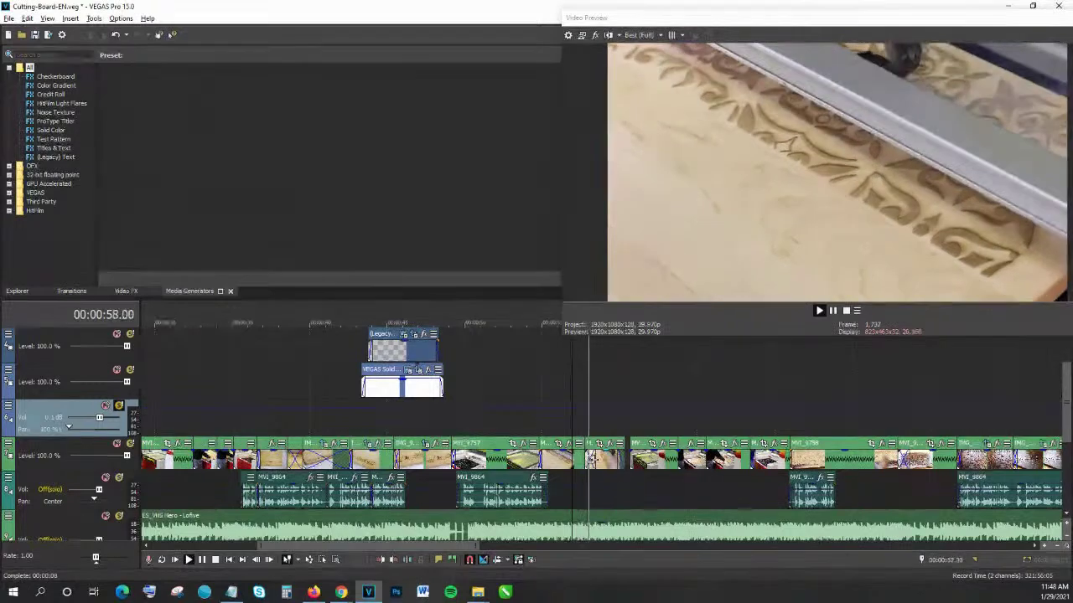
key("space")
left_click_drag(612, 460, 627, 392)
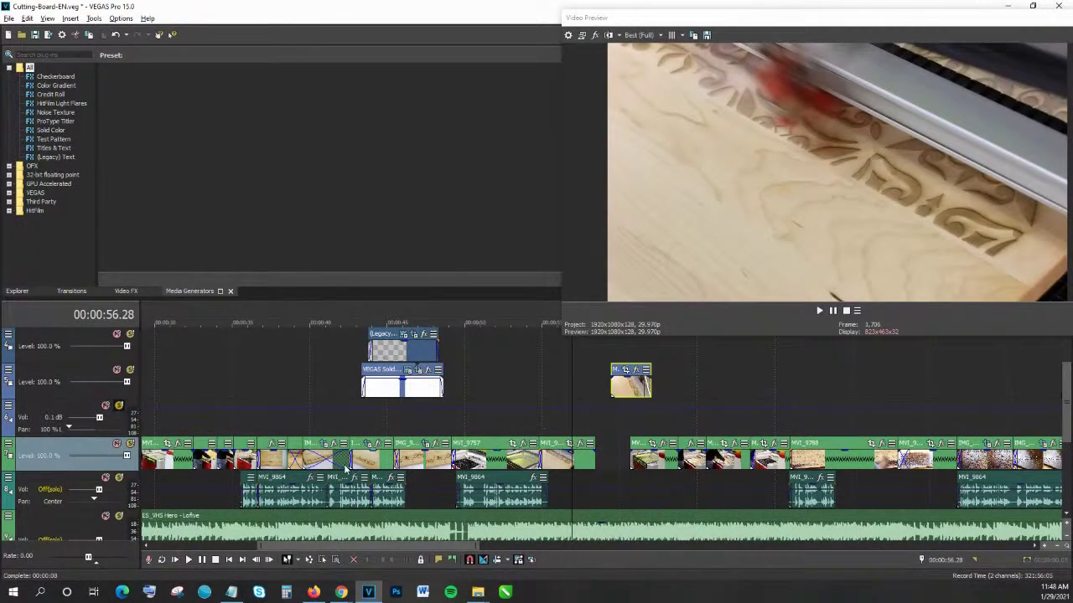
Preview the frames at 00:00:38.03 and 00:01:18.21, and play the staining clip MVI_9788 from 00:01:12.15.
left_click(280, 433)
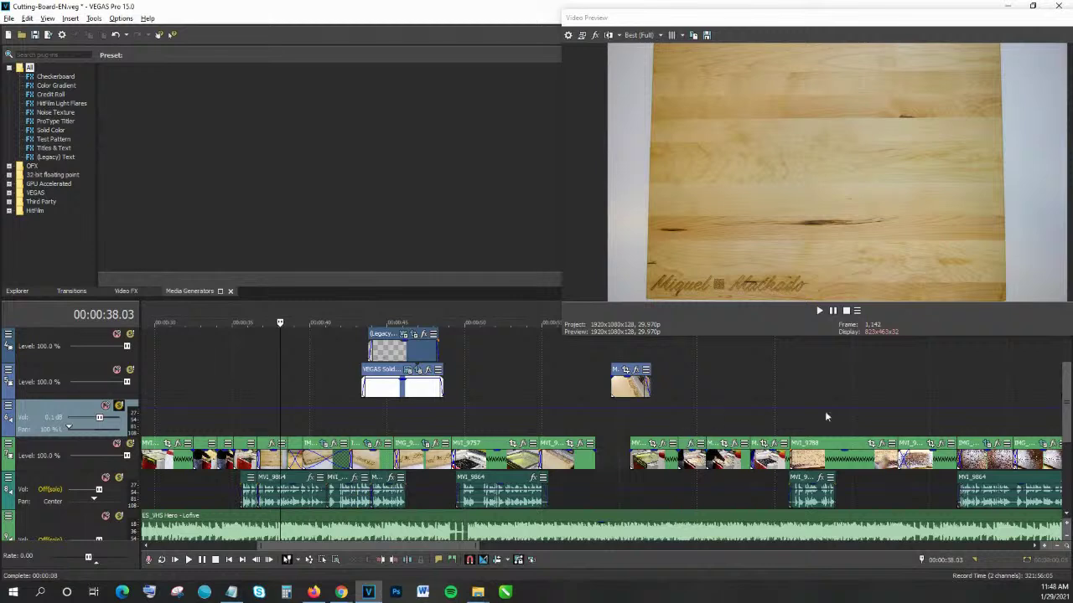
left_click(901, 434)
scroll(506, 427, "down", 2)
scroll(506, 427, "up", 2)
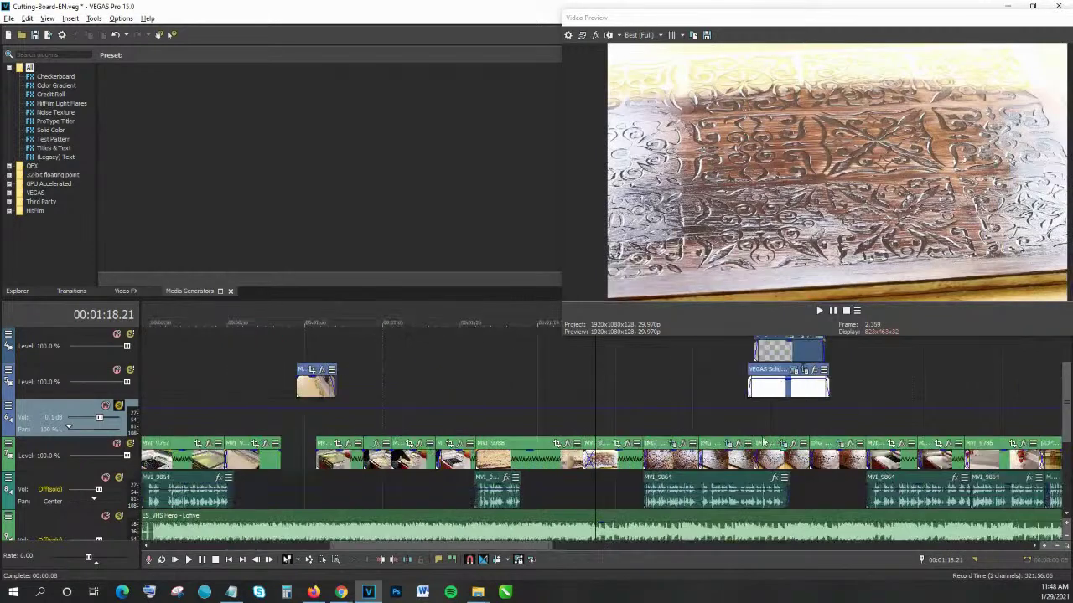
left_click(497, 422)
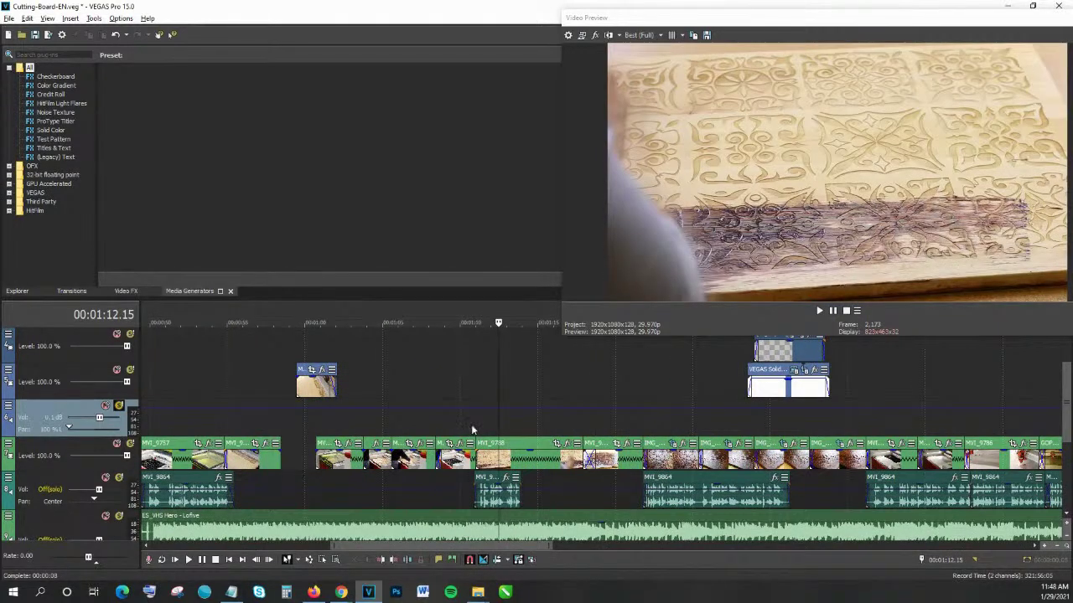
key("space")
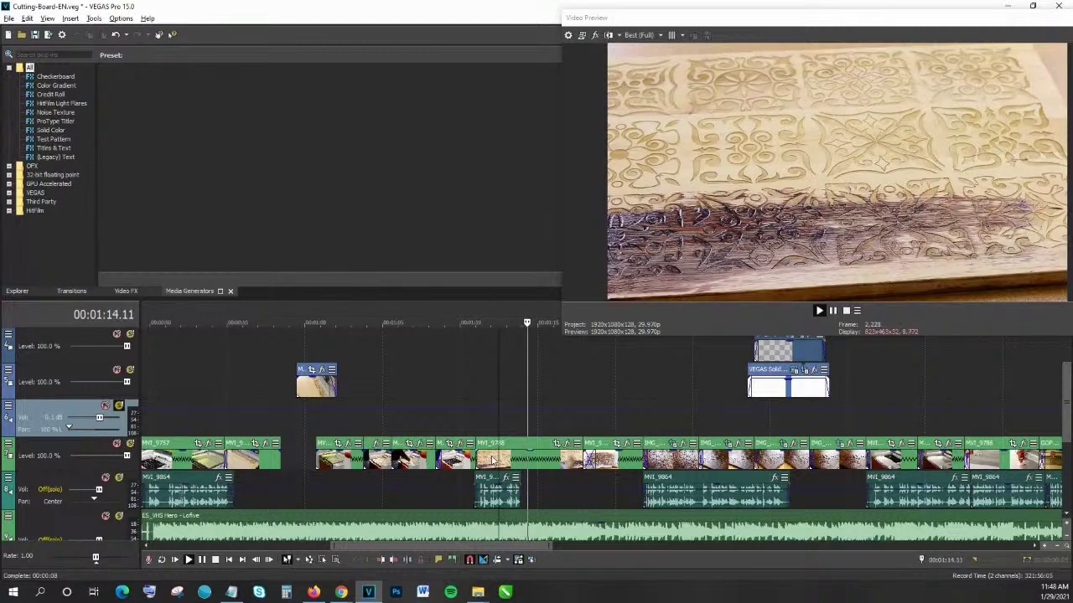
key("space")
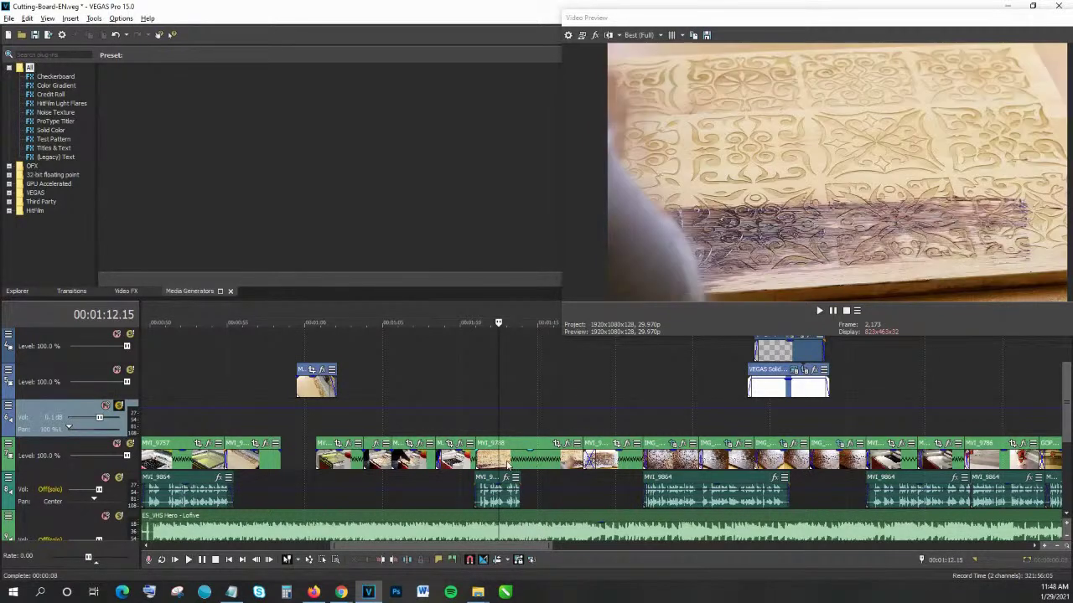
Move MVI_9788 from the main video track up to the solid color track, starting at about 00:01:11.
left_click(520, 461)
left_click_drag(513, 465, 521, 383)
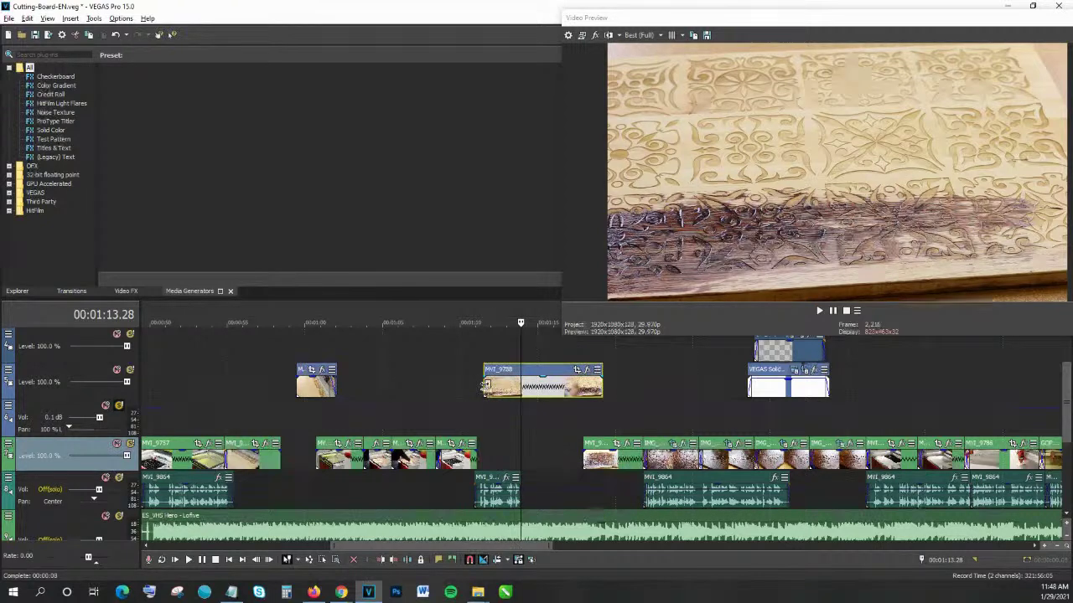
Try extending the start of MVI_9788 far earlier, play it from 00:01:06.01, and undo the extension.
left_click_drag(483, 384, 142, 401)
left_click(399, 405)
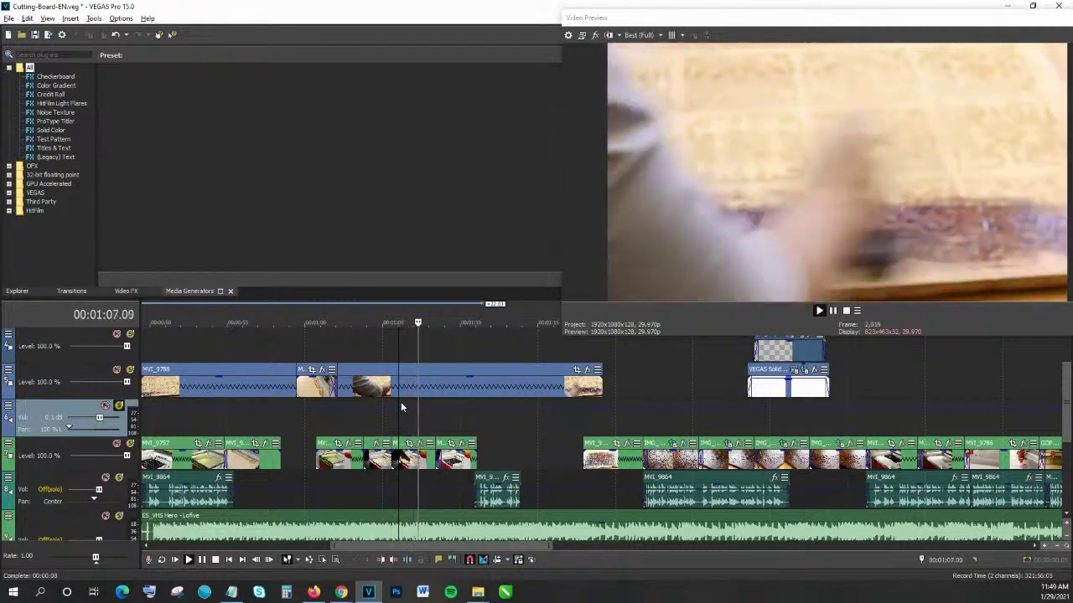
key("ctrl+z")
key("space")
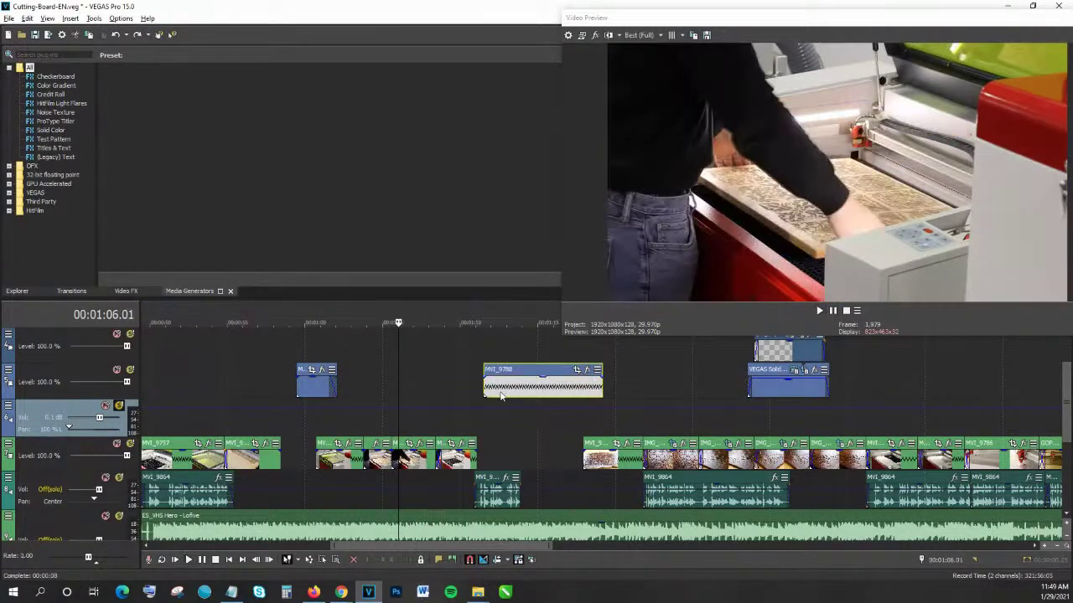
Play MVI_9788 from 00:01:12.18 and add a velocity envelope to the clip.
left_click(501, 395)
key("space")
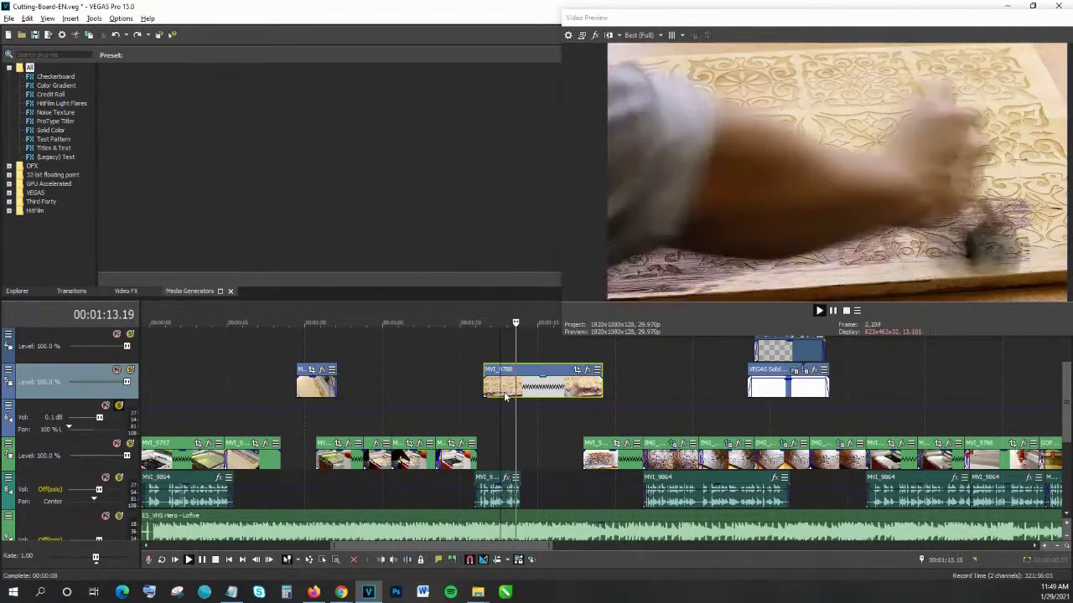
key("space")
right_click(529, 392)
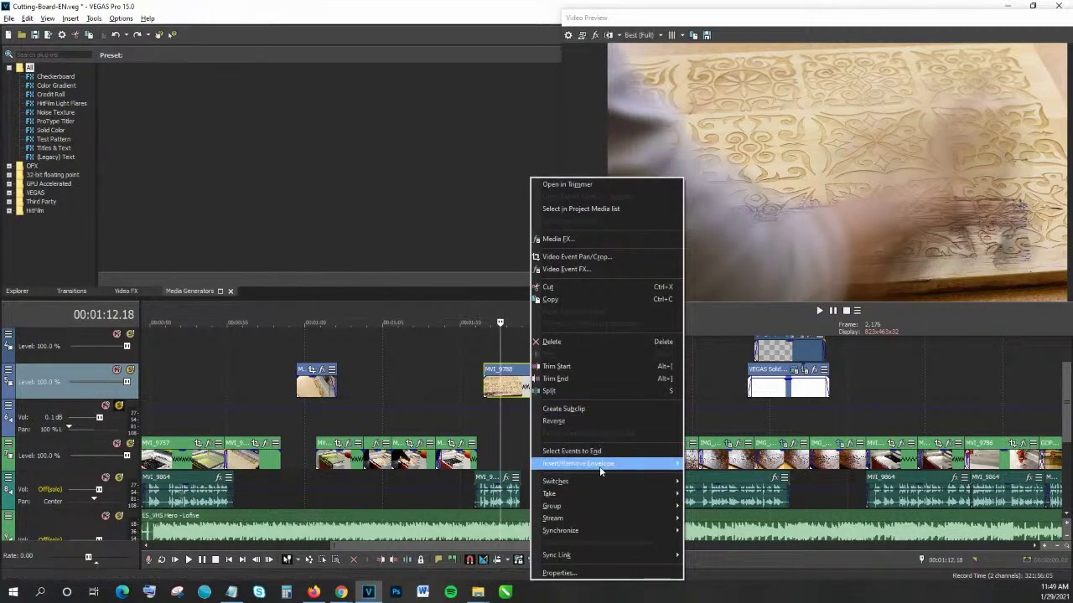
mouse_move(590, 470)
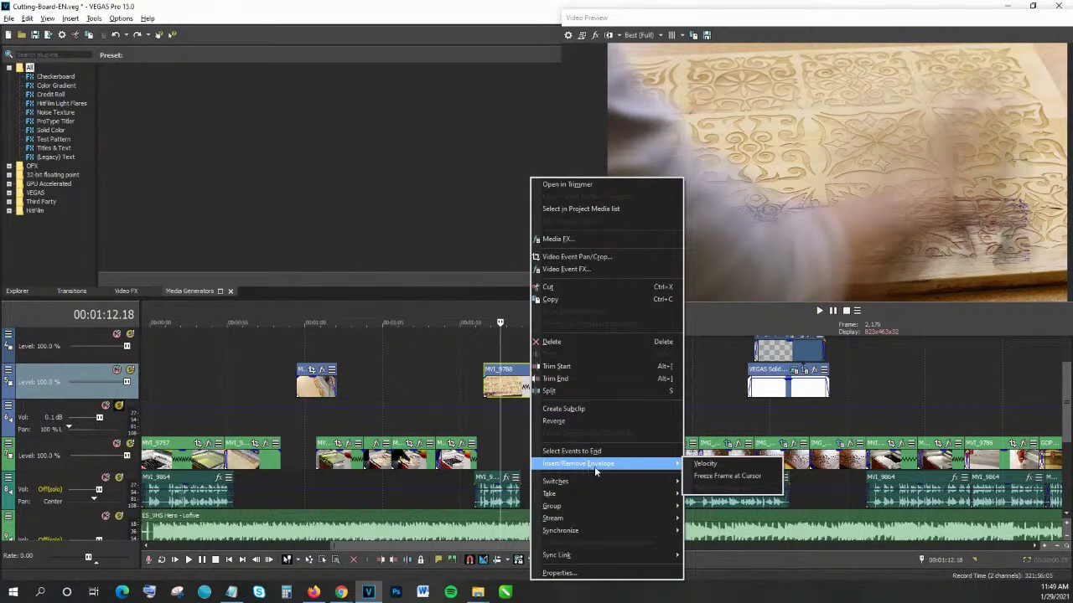
left_click(721, 475)
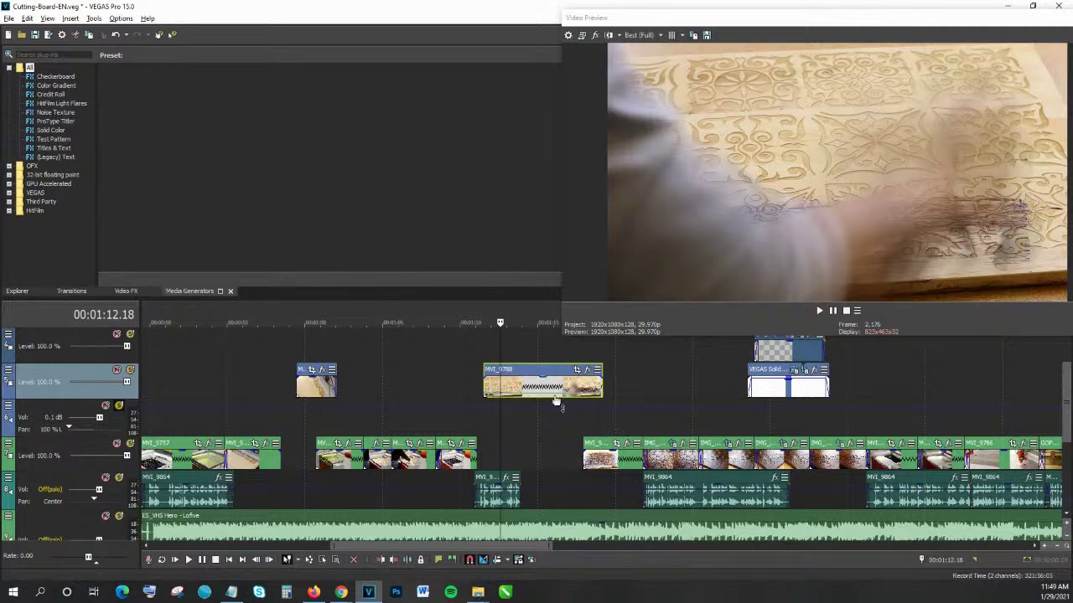
Adjust the velocity envelope of MVI_9788, lowering it to about -42 %, and play the clip from 00:01:12.00.
left_click_drag(555, 399, 558, 384)
left_click(491, 356)
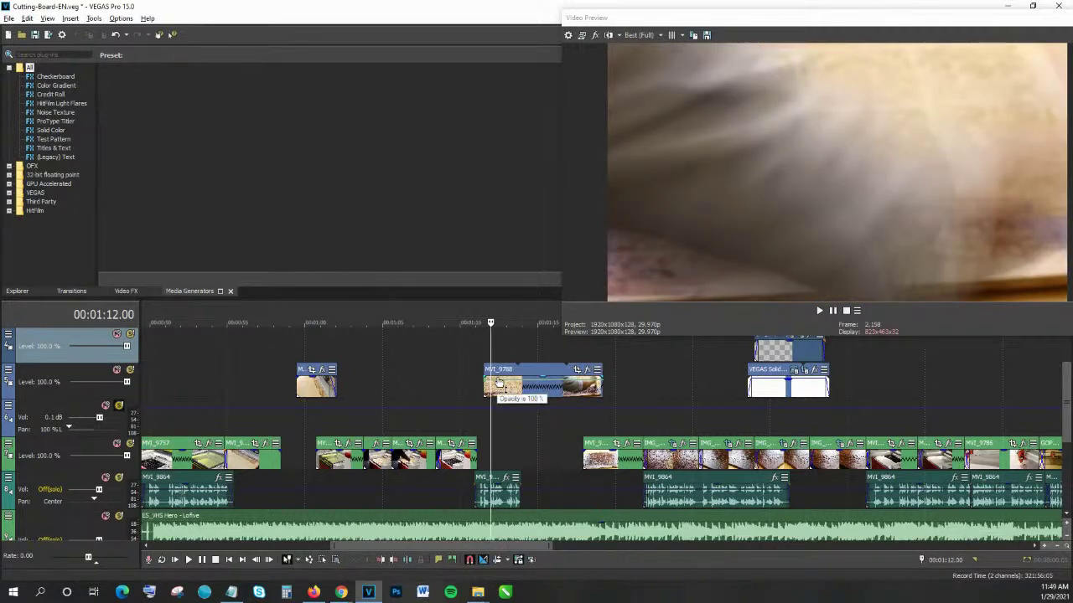
left_click(500, 385)
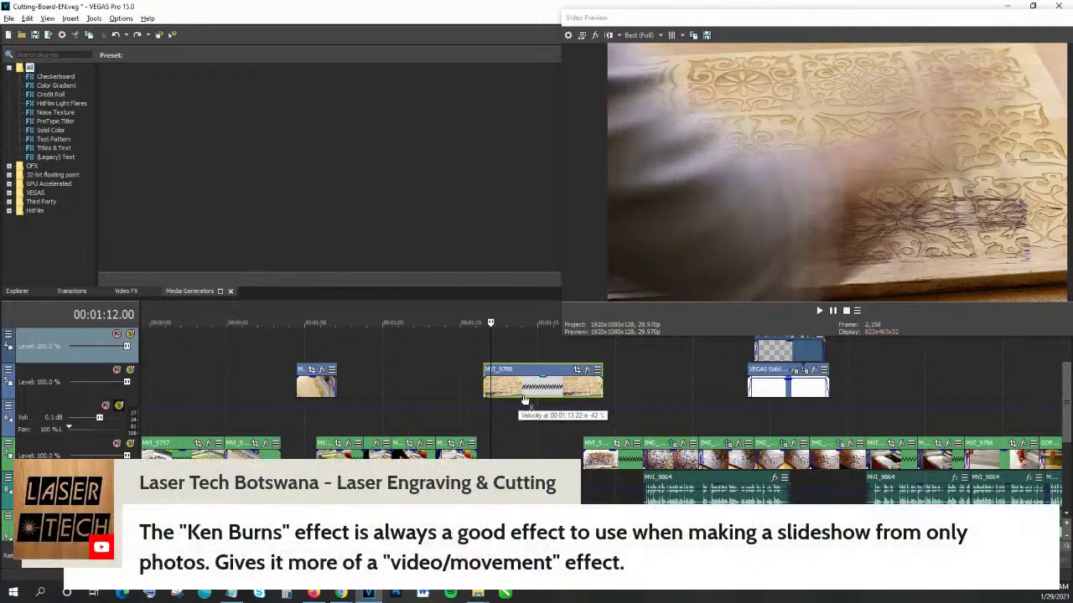
key("space")
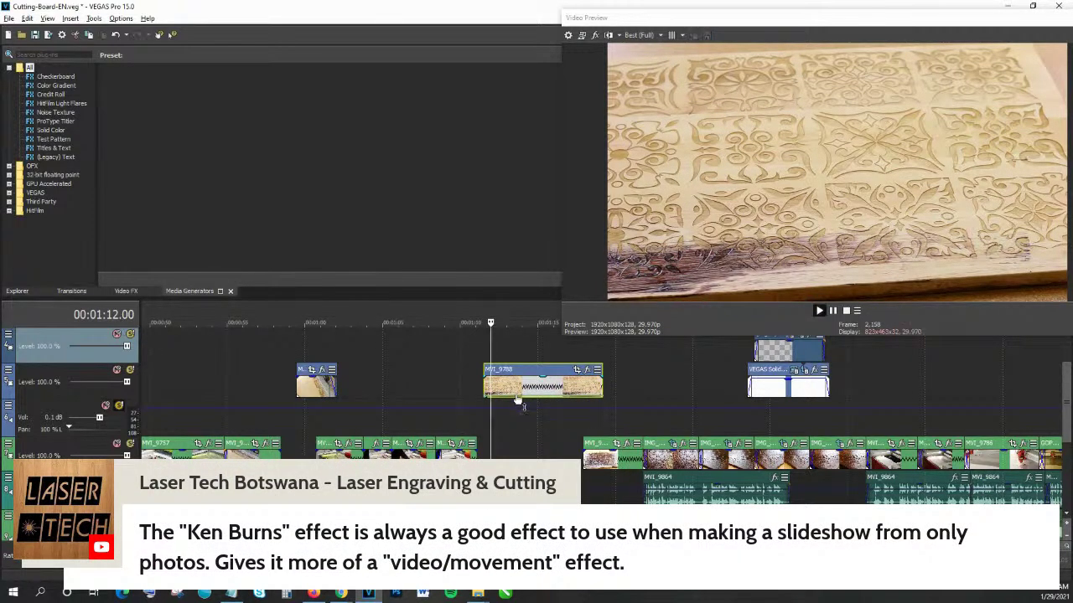
key("space")
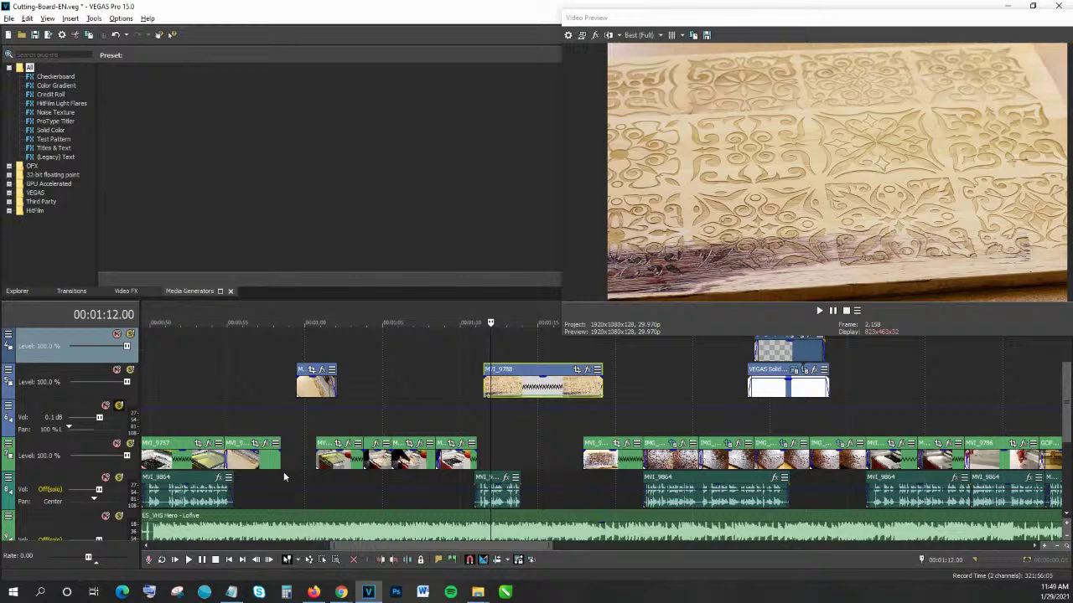
Move the photo IMG_9851 from the main video track up to the solid color track, starting at about 19 seconds.
scroll(283, 472, "left", 5)
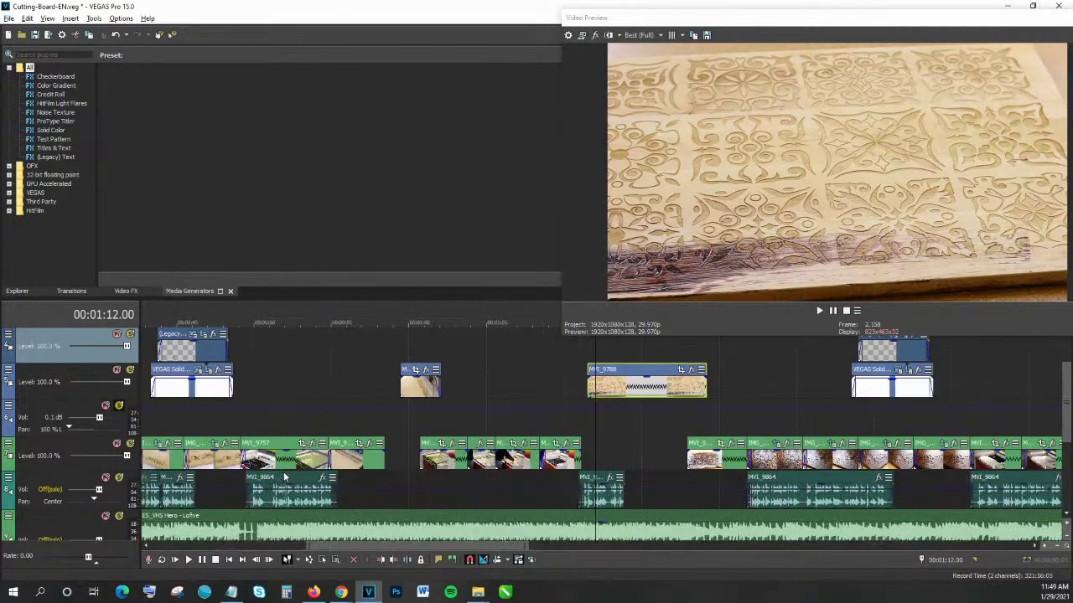
left_click(299, 420)
scroll(344, 441, "down", 4)
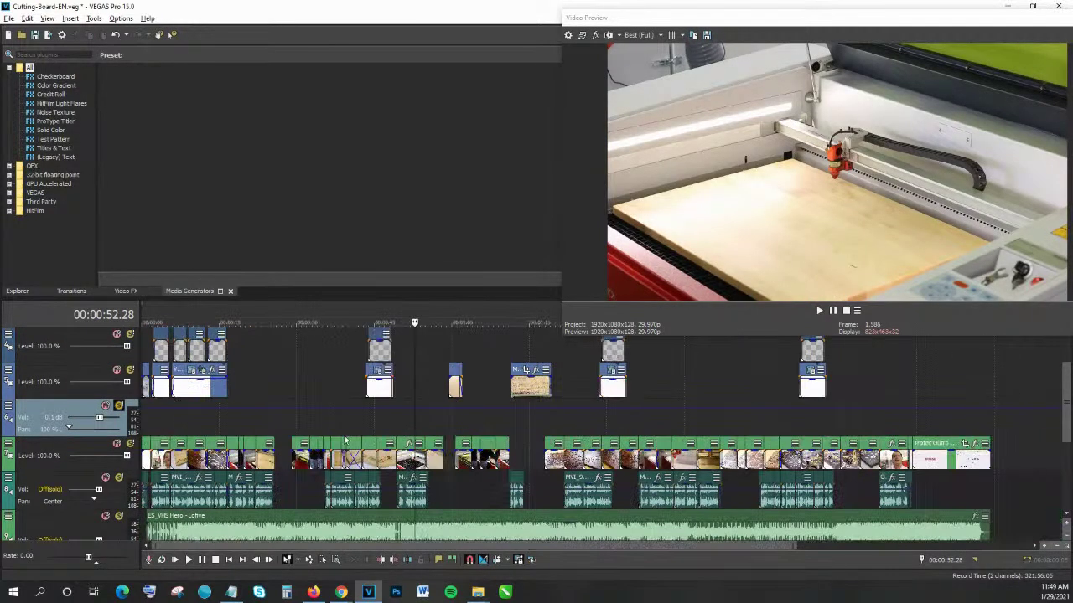
left_click(200, 448)
scroll(202, 419, "up", 4)
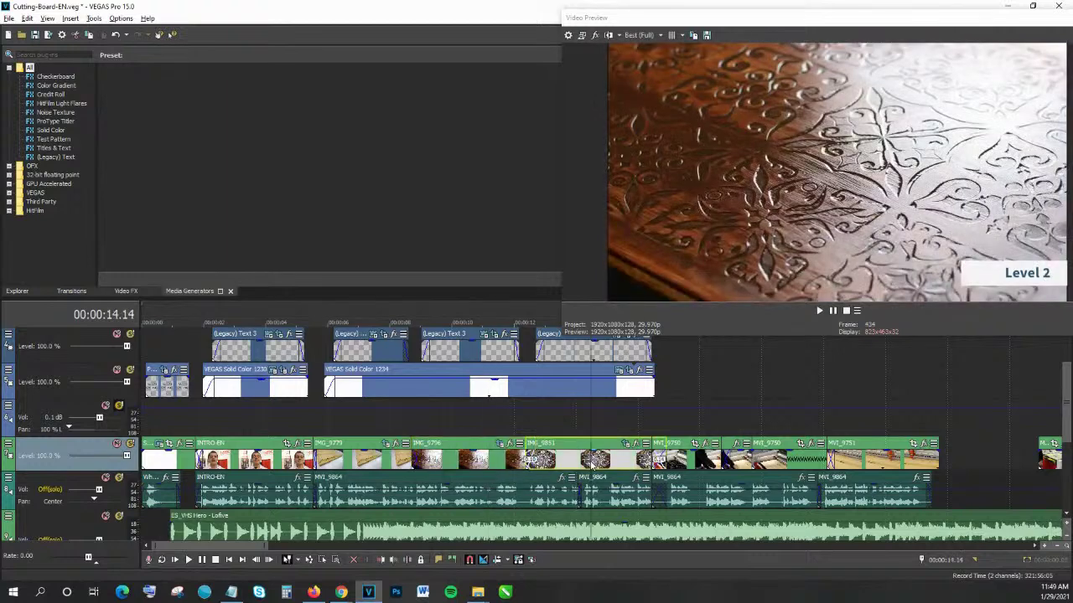
left_click_drag(593, 457, 798, 381)
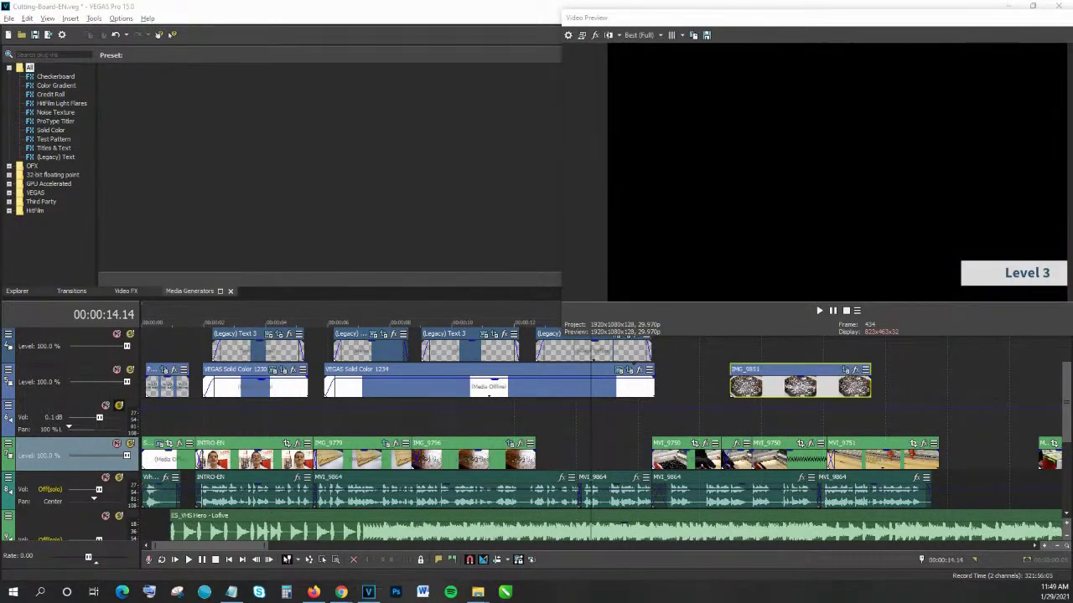
Switch to File Explorer, open the Cutting Board PHOTOS folder, and place IMG_9800 on the main video track between IMG_9796 and MVI_9750.
key("alt+Tab")
key("alt+Up")
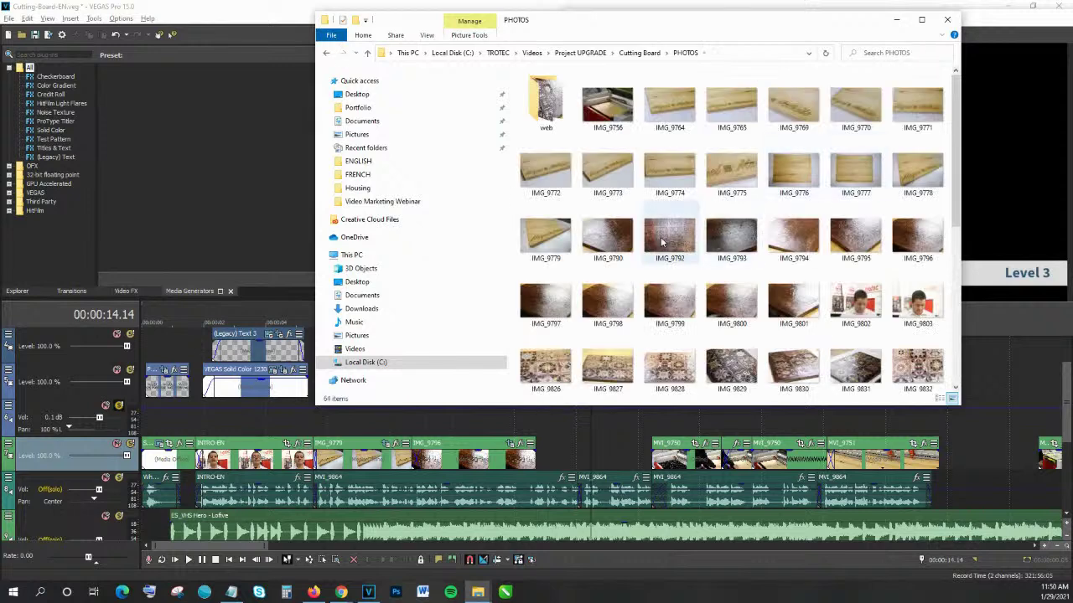
left_click_drag(736, 309, 534, 440)
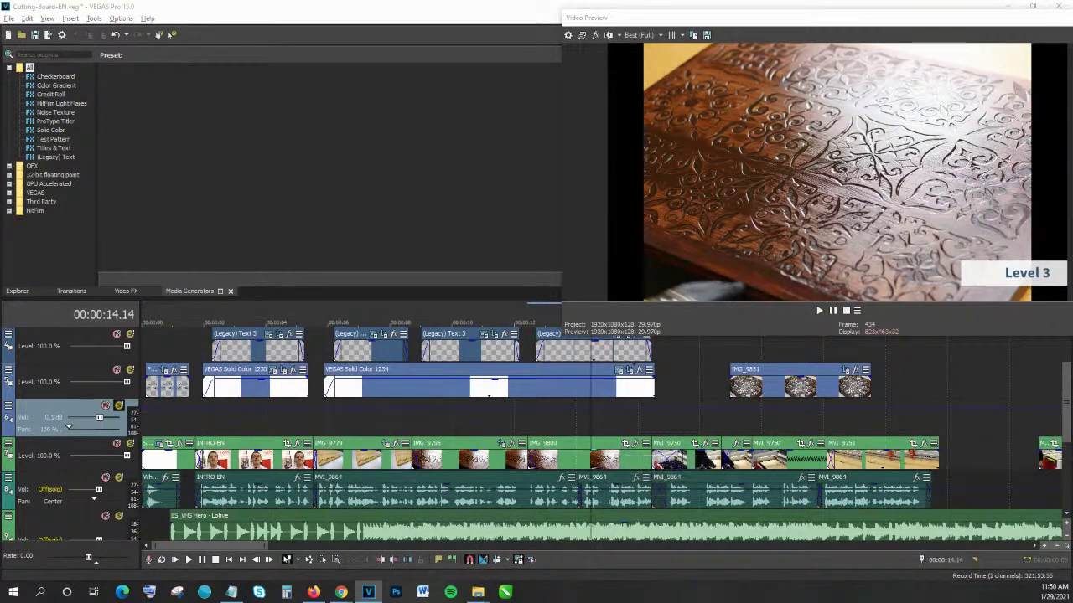
Crop IMG_9800 in Event Pan/Crop to a centred frame of about 2,295 by 1,292, shifting the window to keep the preview visible.
left_click(626, 444)
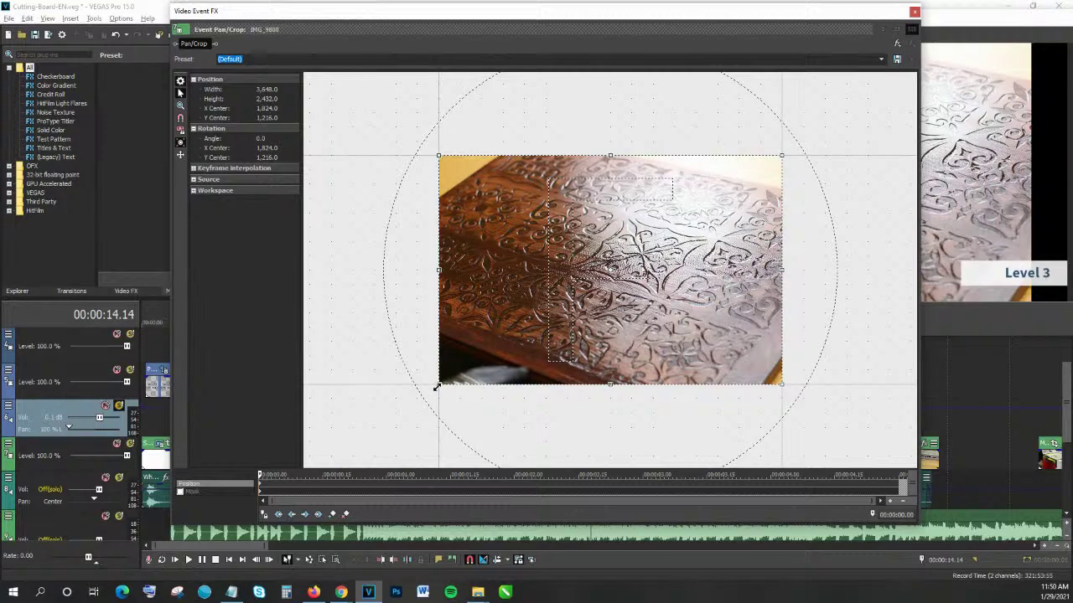
left_click_drag(619, 17, 411, 24)
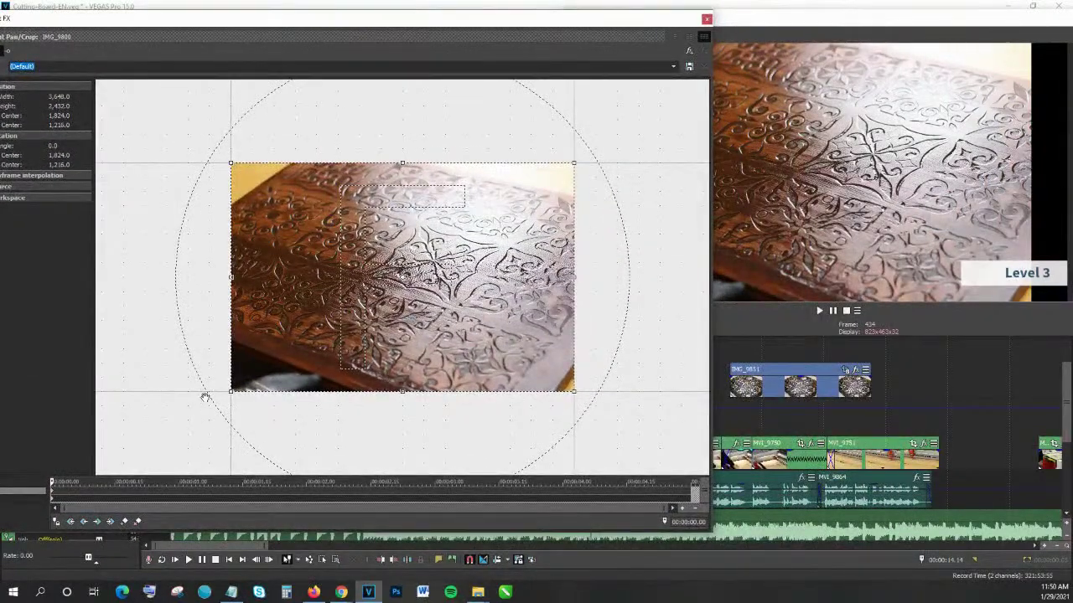
left_click_drag(230, 392, 237, 358)
right_click(237, 358)
left_click(252, 367)
left_click_drag(230, 392, 283, 352)
mouse_move(408, 355)
left_mouse_down()
mouse_move(397, 352)
mouse_move(404, 337)
left_mouse_up()
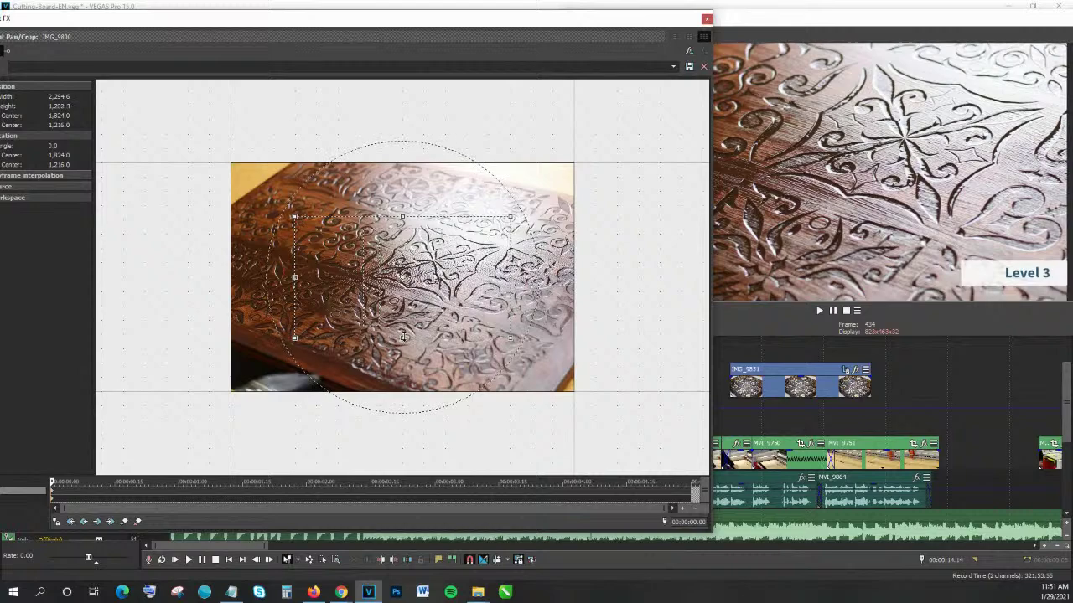
left_click_drag(466, 27, 481, 7)
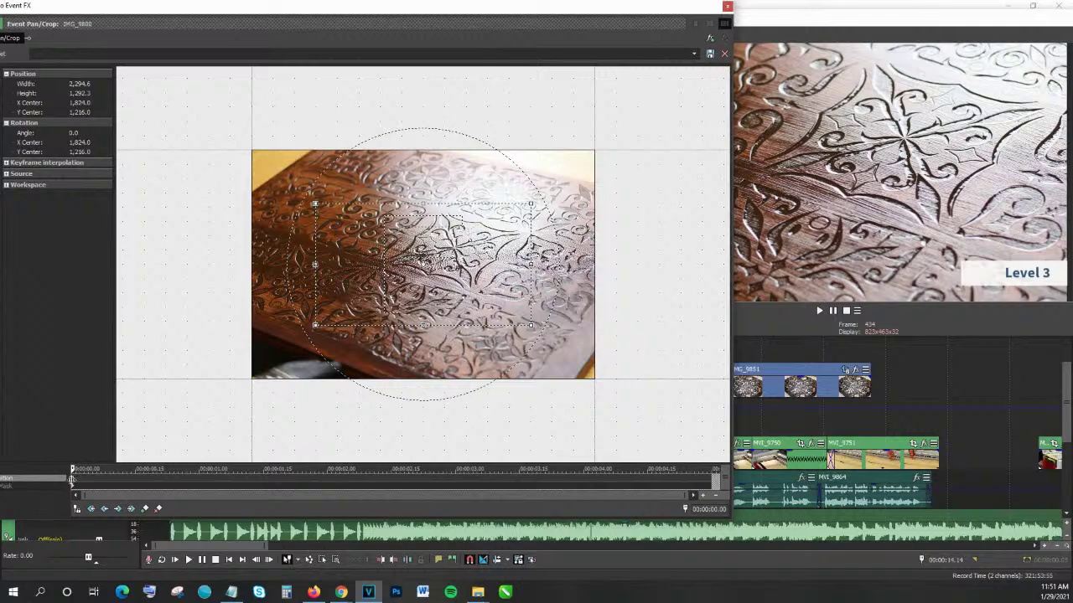
left_click_drag(519, 14, 59, 80)
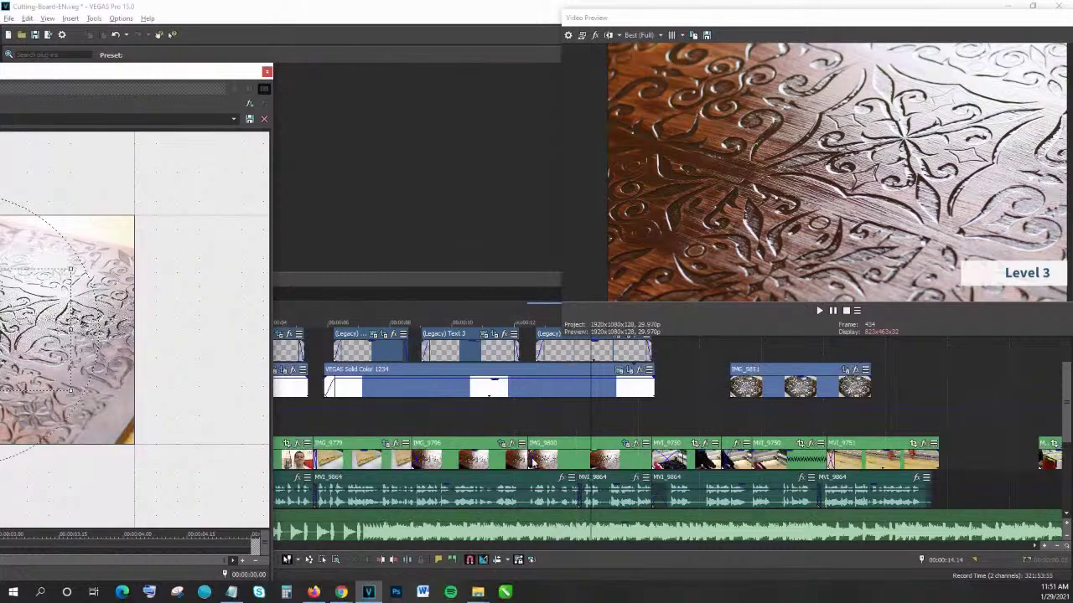
left_click_drag(139, 69, 679, 8)
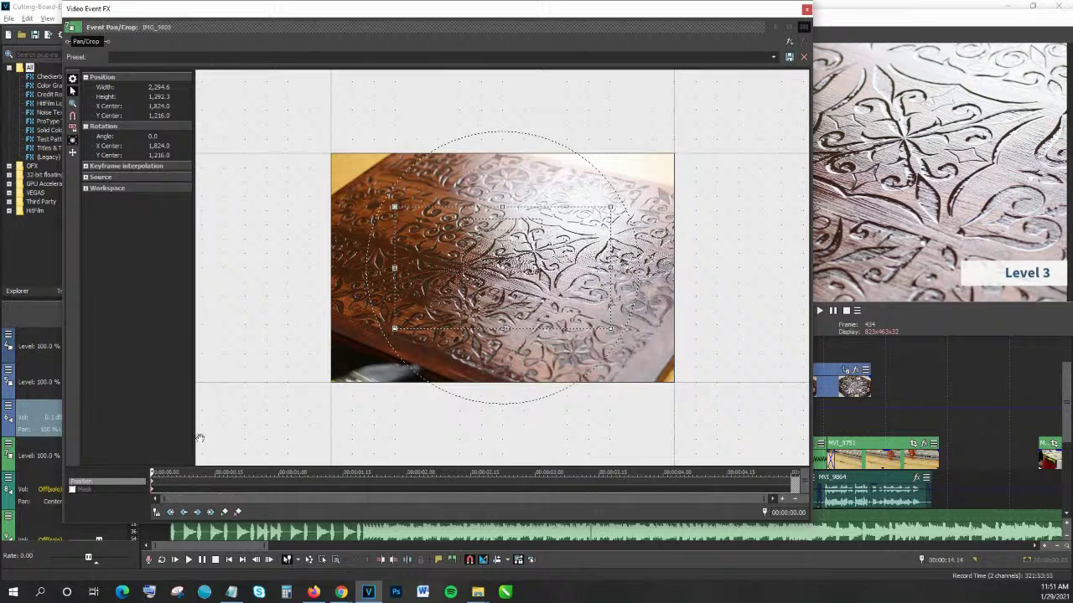
Animate the crop of IMG_9800 to pan from the photo's upper left towards its lower right at 00:00:05.00.
left_click_drag(506, 285, 446, 236)
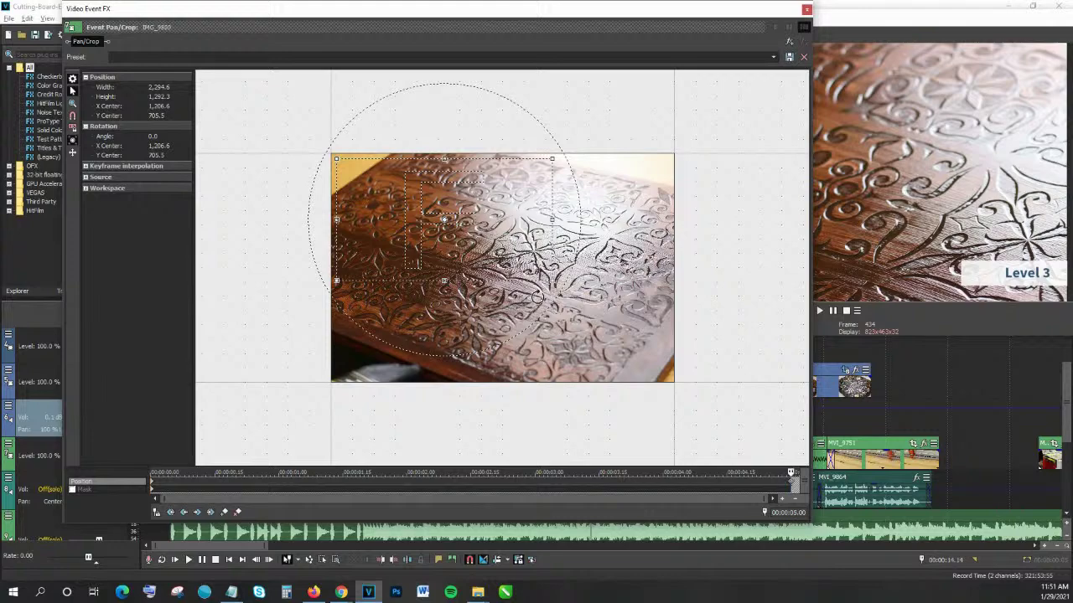
left_click_drag(417, 220, 541, 310)
left_click(806, 9)
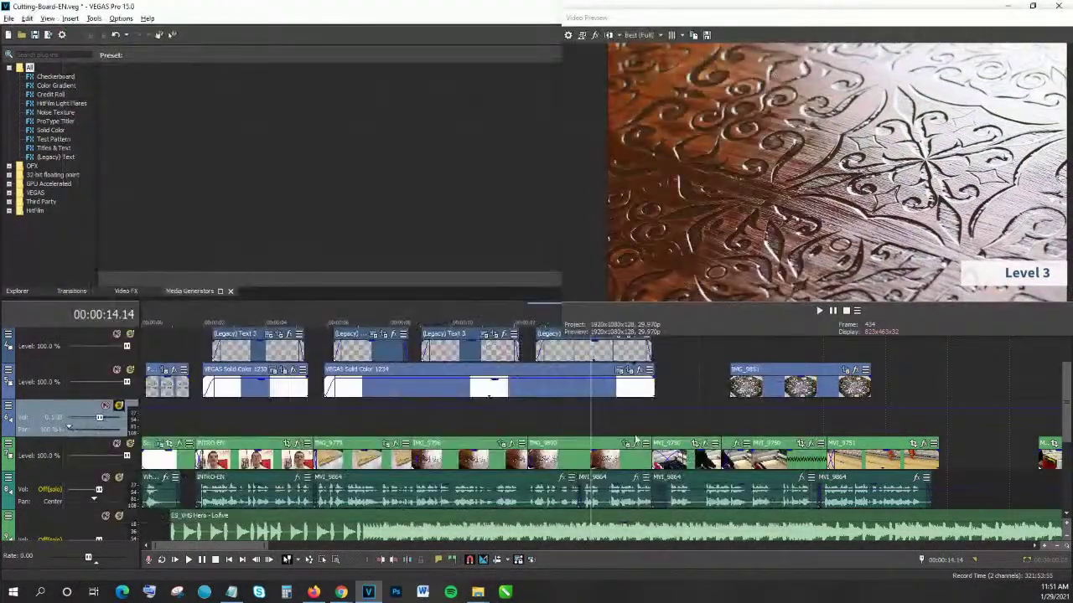
Play IMG_9800 from 00:00:12.13, followed by IMG_9796 from near its start, to compare the photo movements.
left_click(528, 427)
key("space")
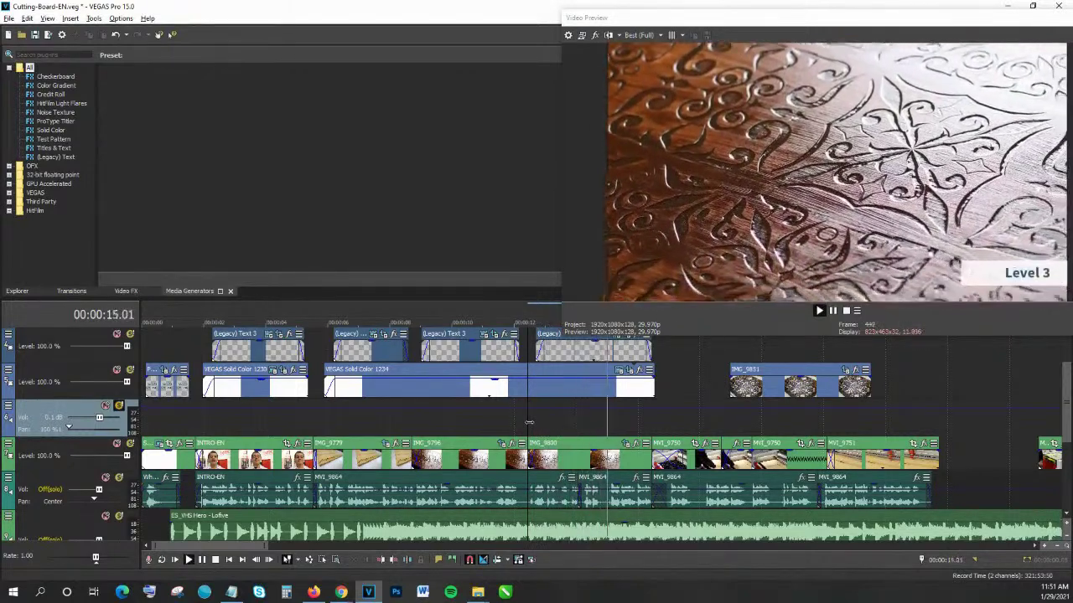
key("space")
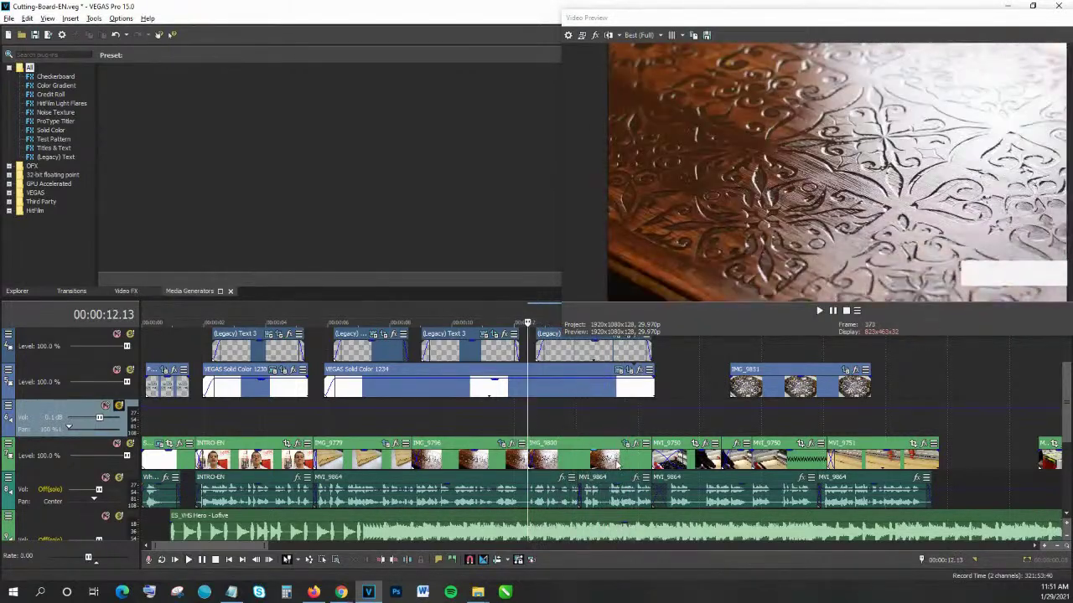
left_click(616, 457)
left_click(490, 461)
left_click(416, 460)
key("space")
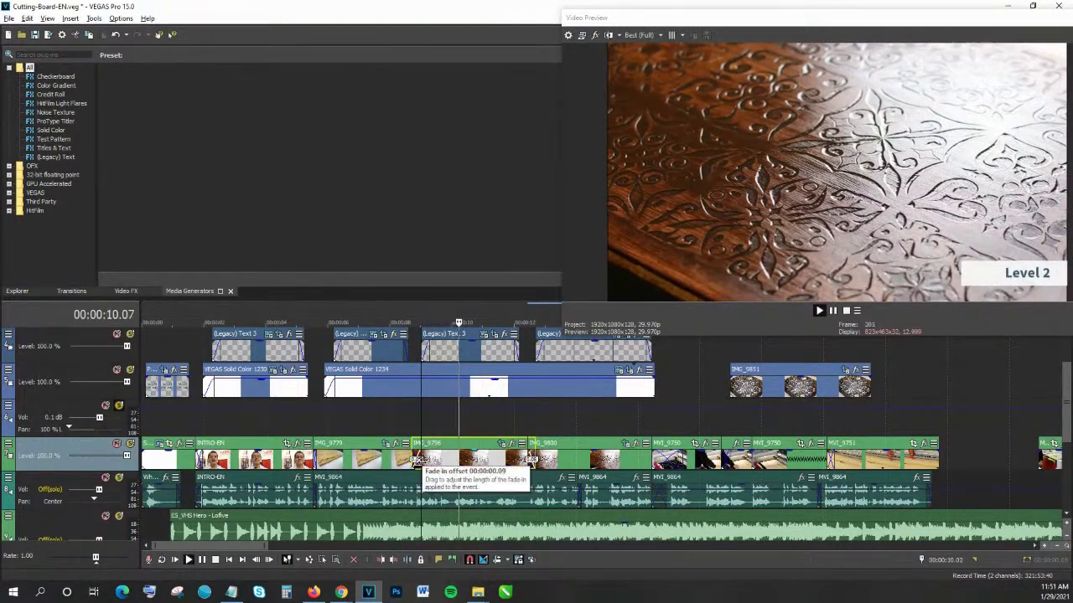
key("space")
Examine the position keyframes in the Event Pan/Crop of IMG_9796 at its start and at 00:00:03.14.
left_click(592, 459)
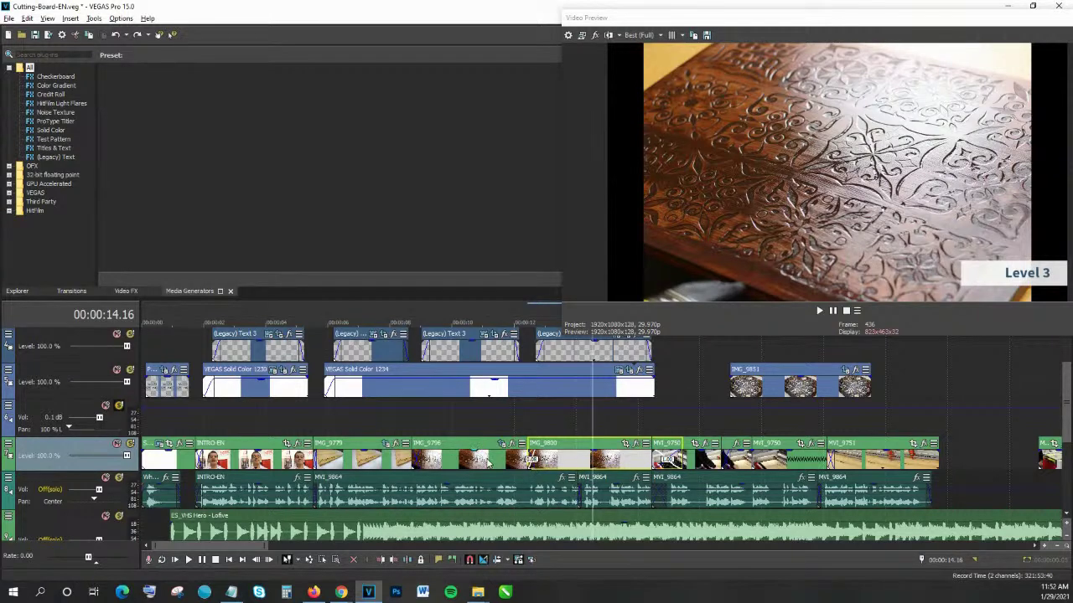
left_click(501, 442)
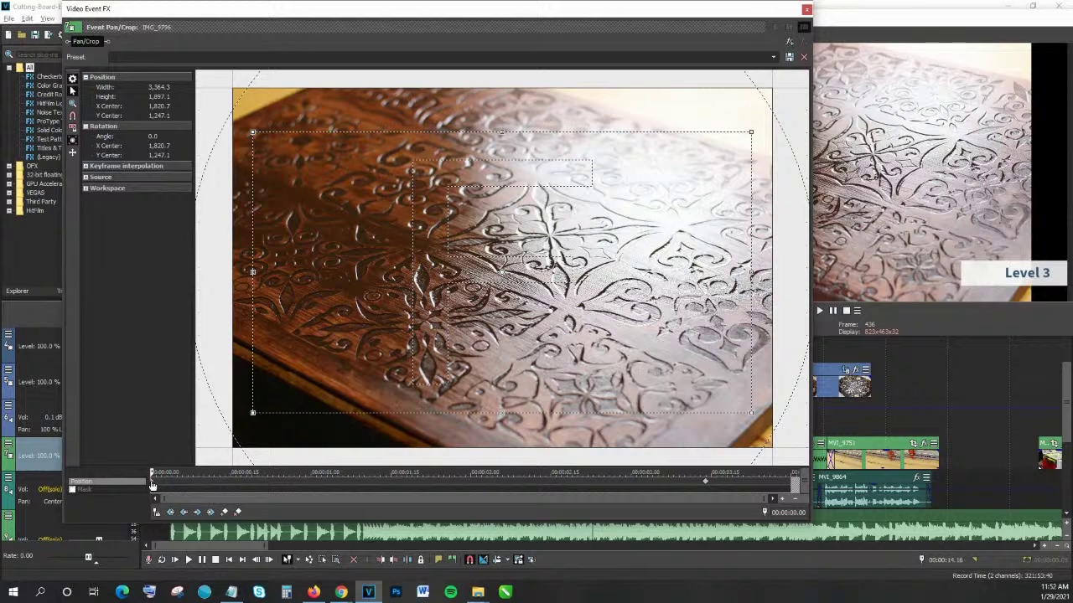
left_click(167, 474)
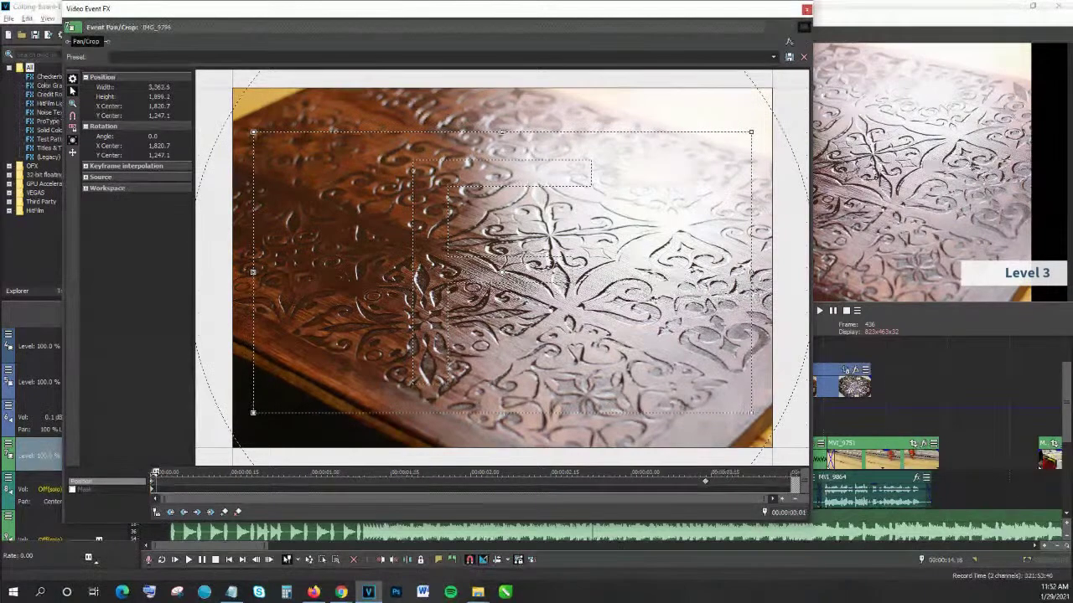
left_click(707, 485)
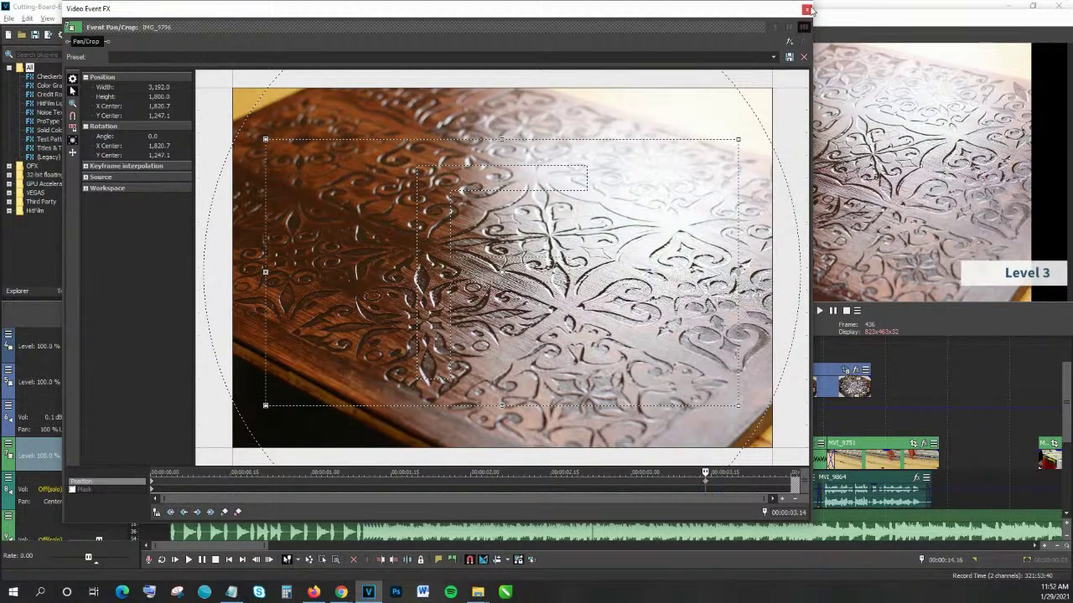
left_click(806, 10)
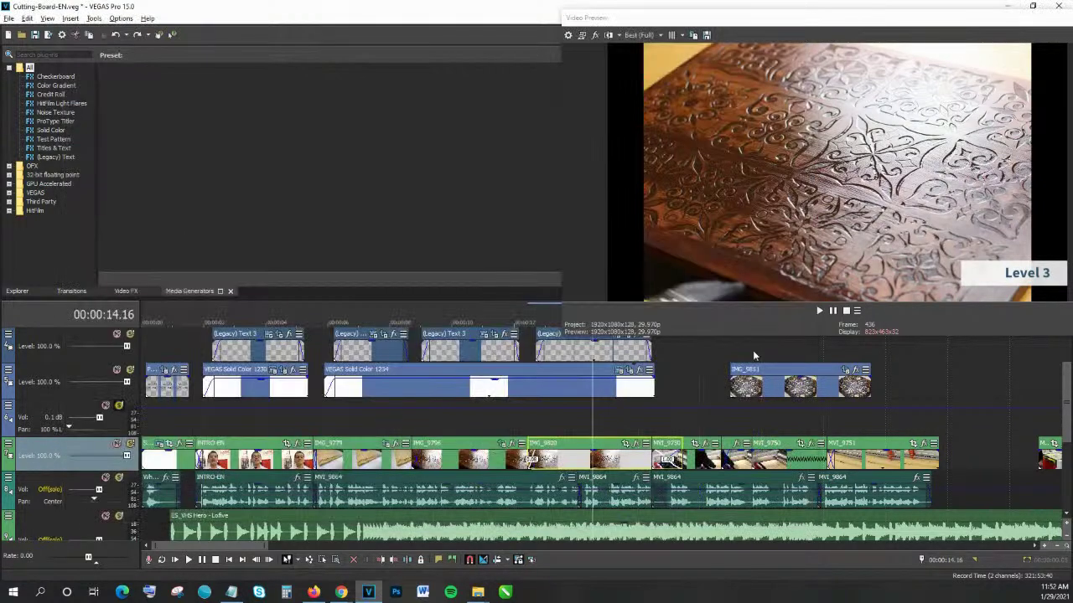
Crop IMG_9800 slightly from its corner at 00:00:05.00 in Event Pan/Crop and play it from about 00:00:12.21.
left_click(626, 443)
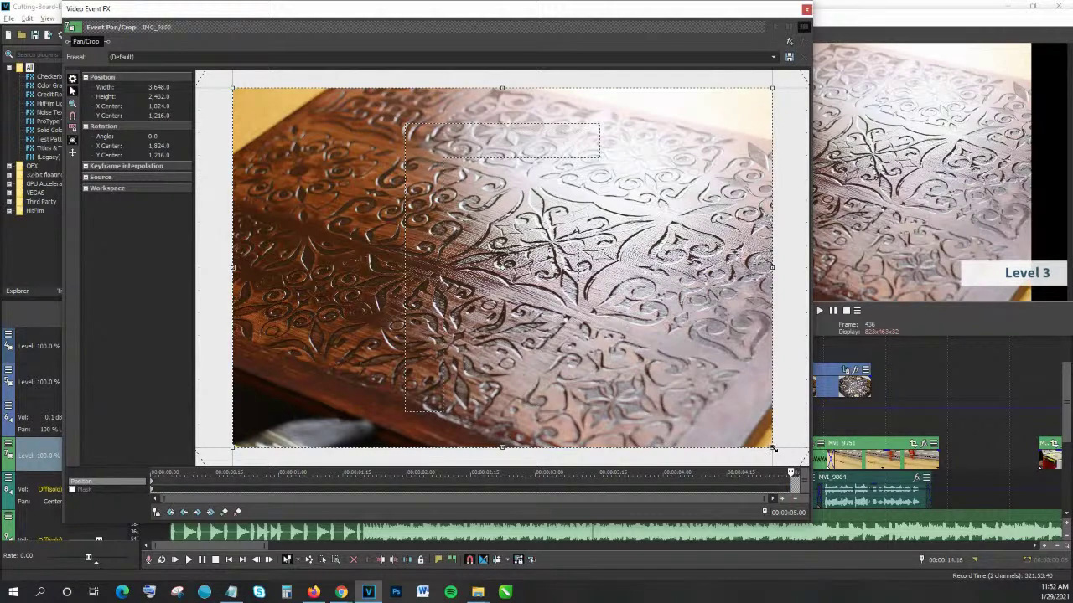
left_click_drag(772, 448, 750, 427)
left_click(806, 10)
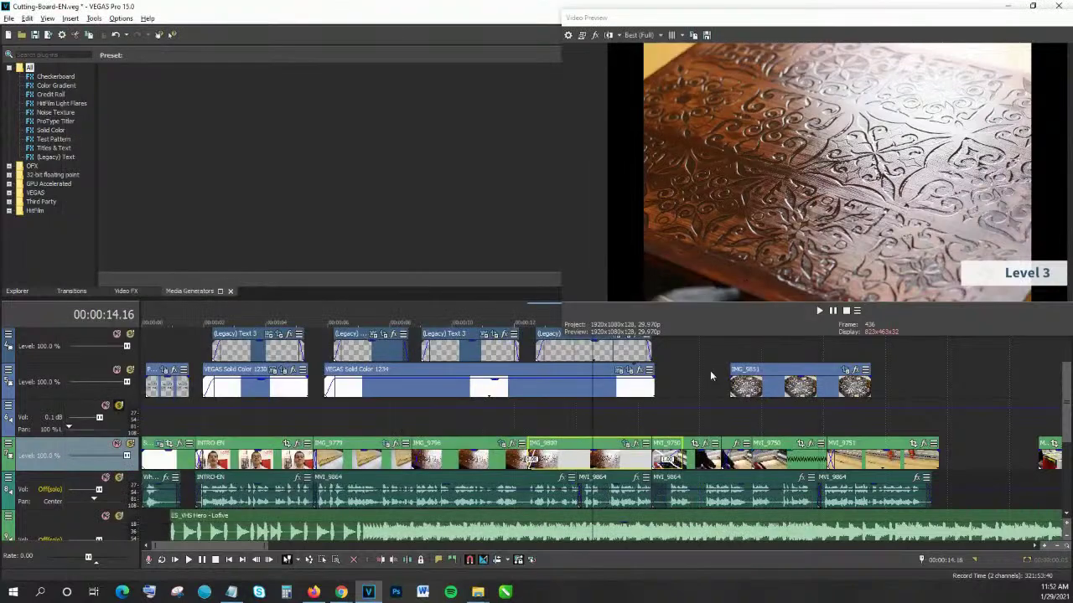
left_click(545, 429)
left_click(541, 429)
key("space")
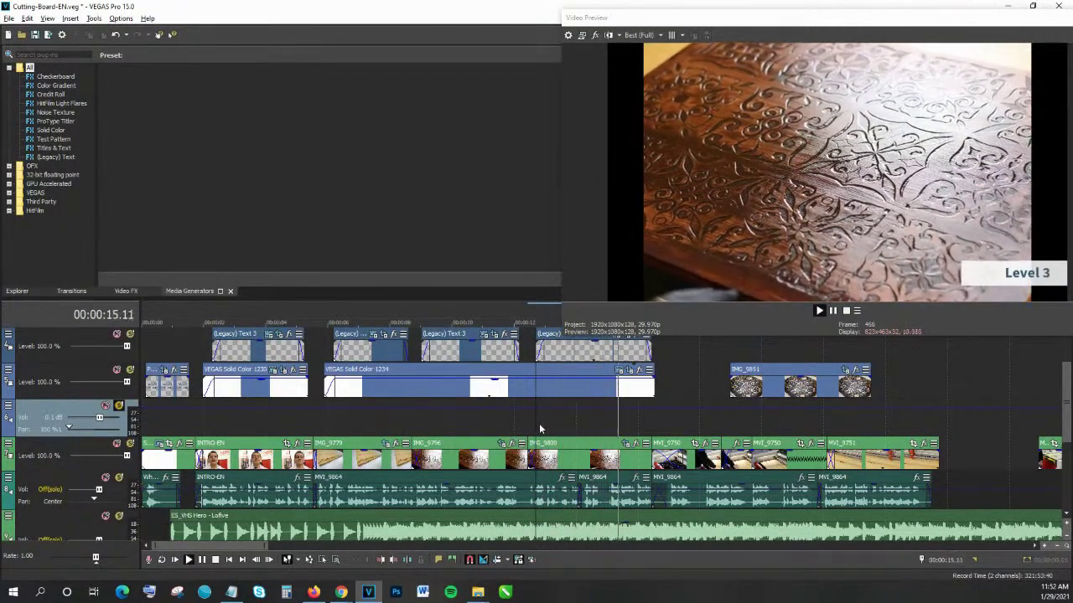
key("space")
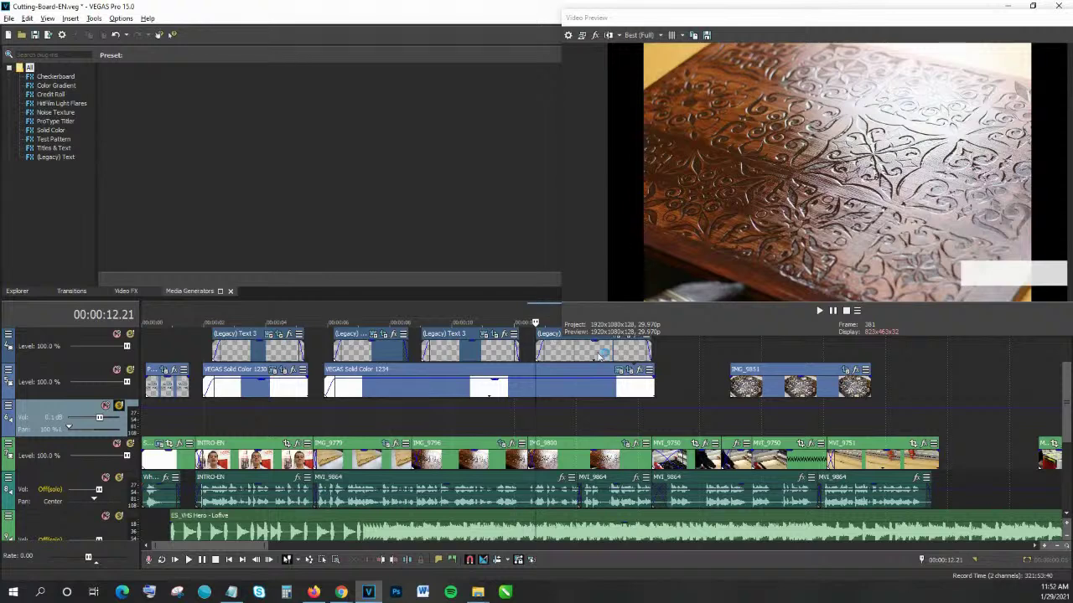
Undo the last crop change on IMG_9800.
left_click(560, 443)
key("Delete")
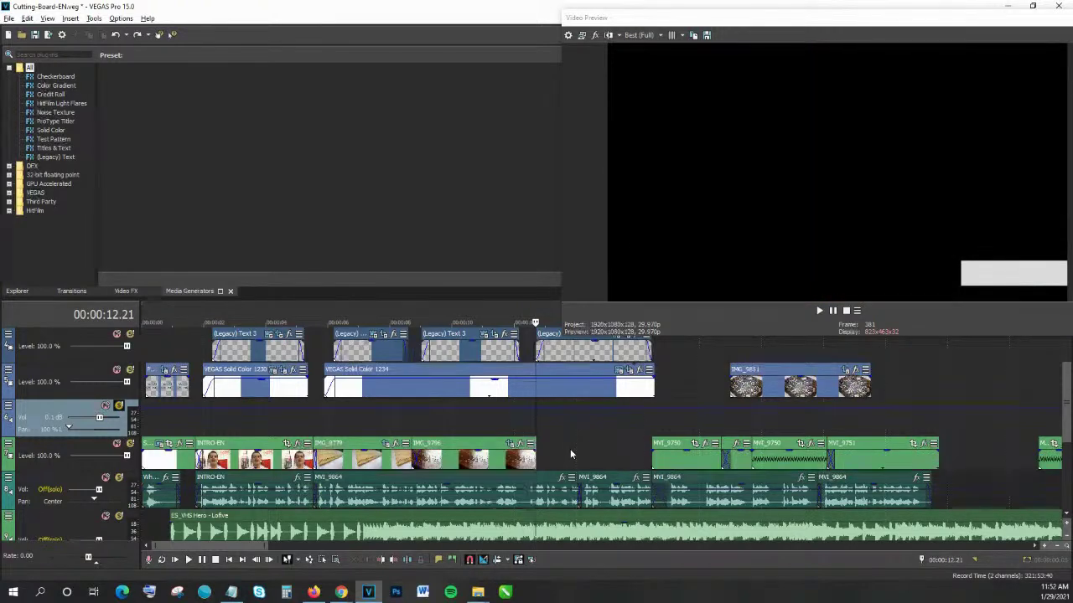
key("ctrl+z")
Animate a slow zoom on IMG_9800, cropping its height to about 2,055 at the start and to a smaller frame at the end.
left_click(603, 453)
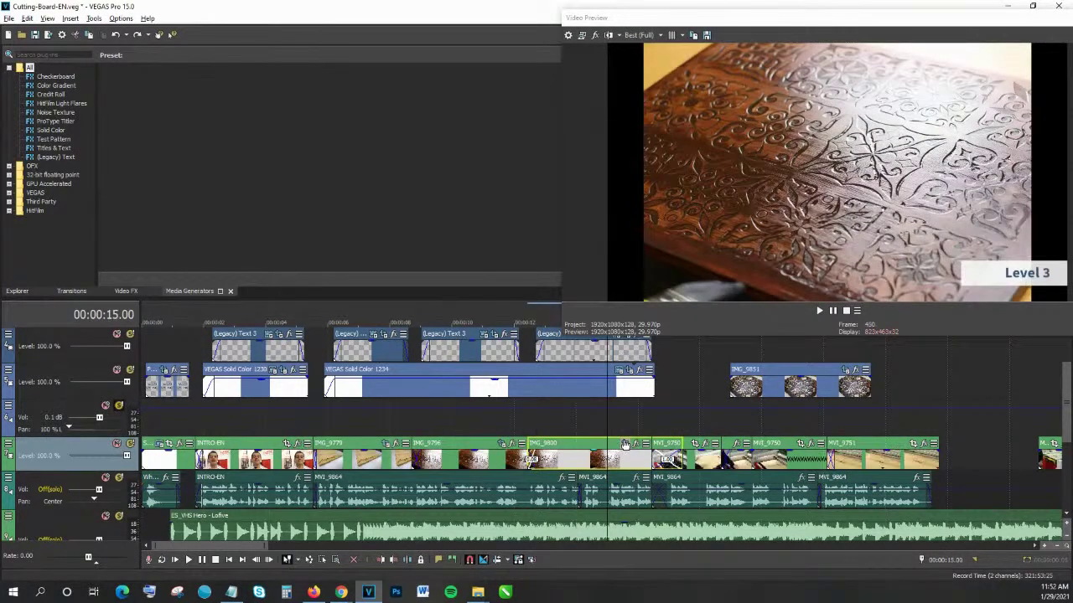
left_click(622, 444)
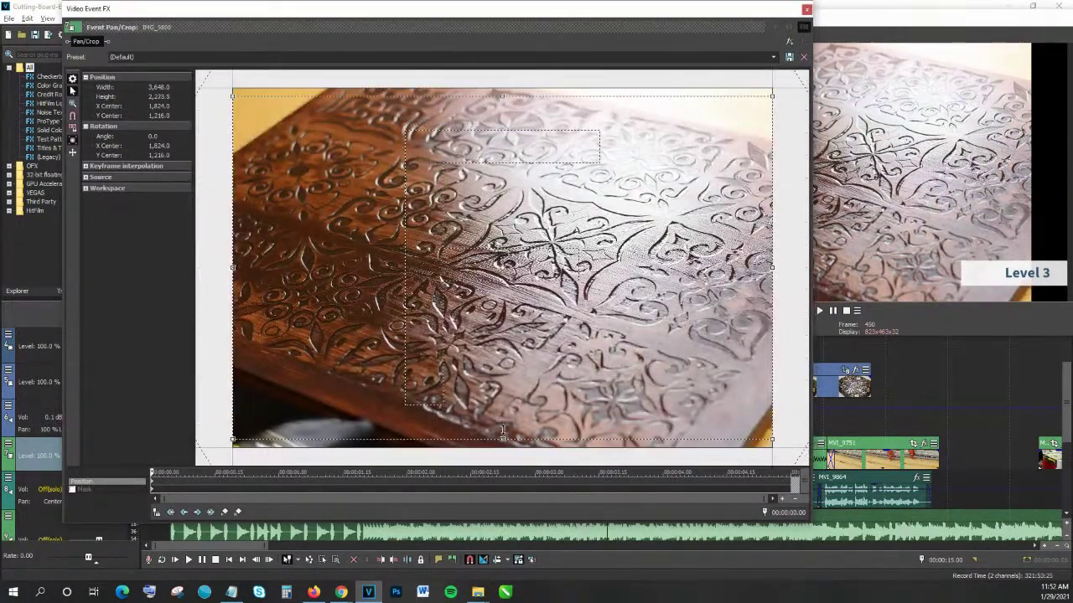
left_click_drag(503, 432, 495, 418)
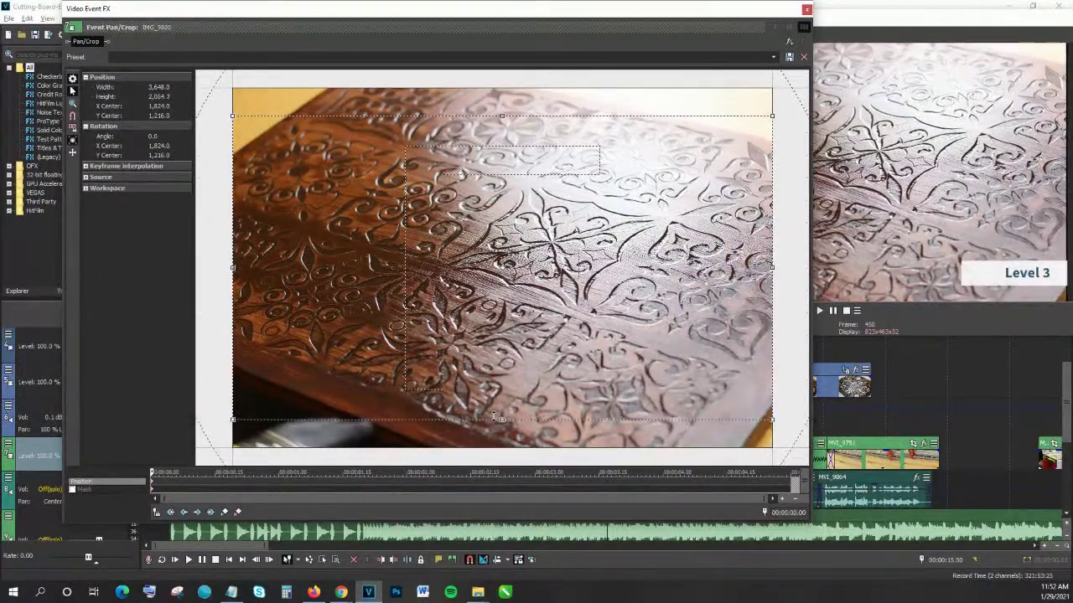
mouse_move(622, 15)
left_mouse_down()
mouse_move(285, 163)
mouse_move(634, 8)
left_mouse_up()
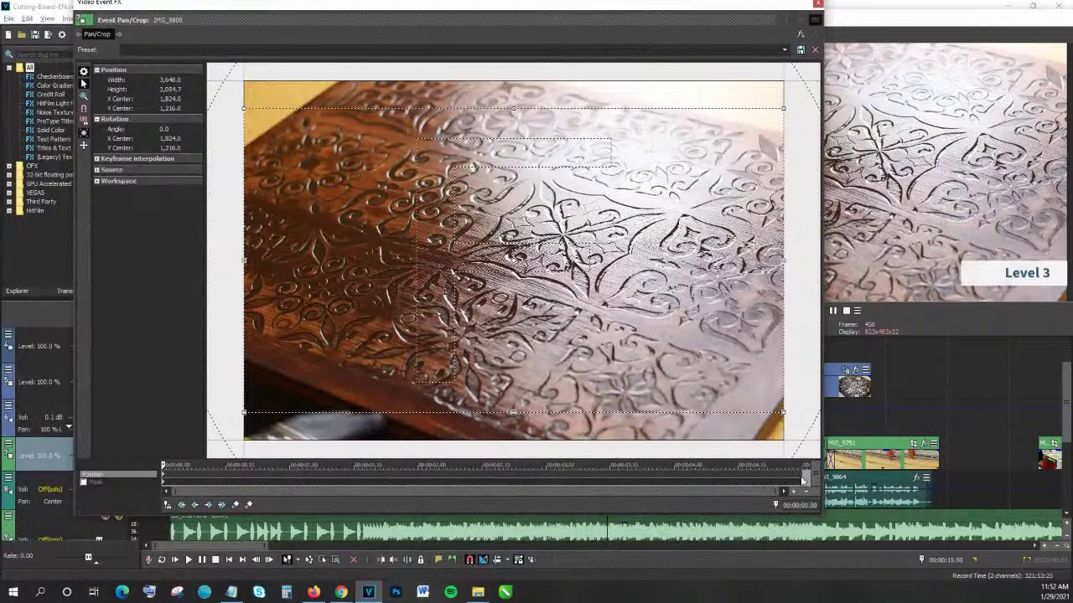
left_click_drag(781, 410, 742, 387)
left_click(817, 3)
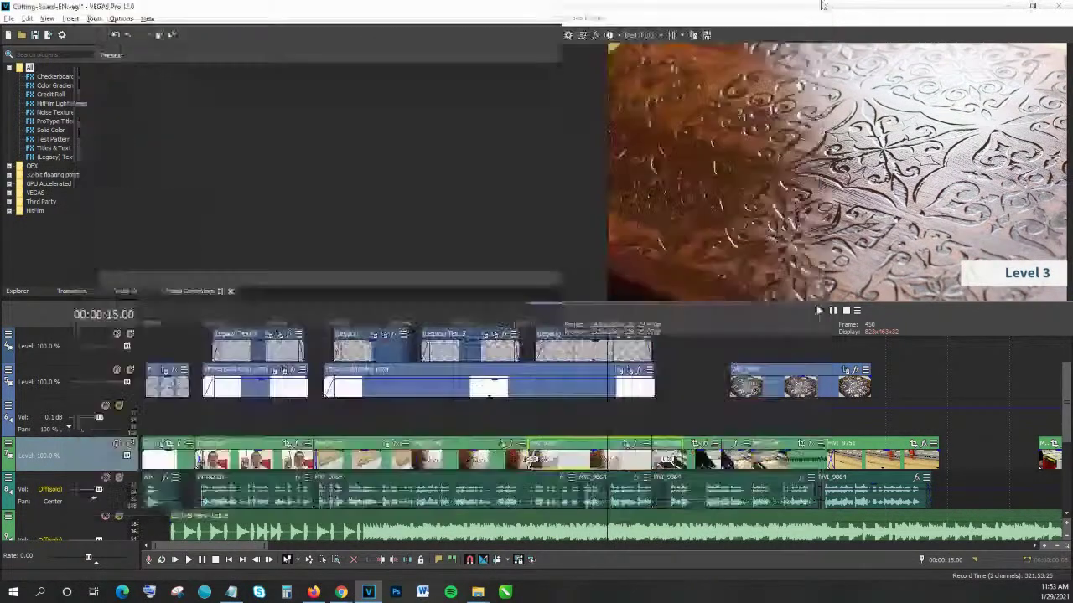
Play the IMG_9800 zoom from 00:00:12.26.
left_click(540, 418)
key("space")
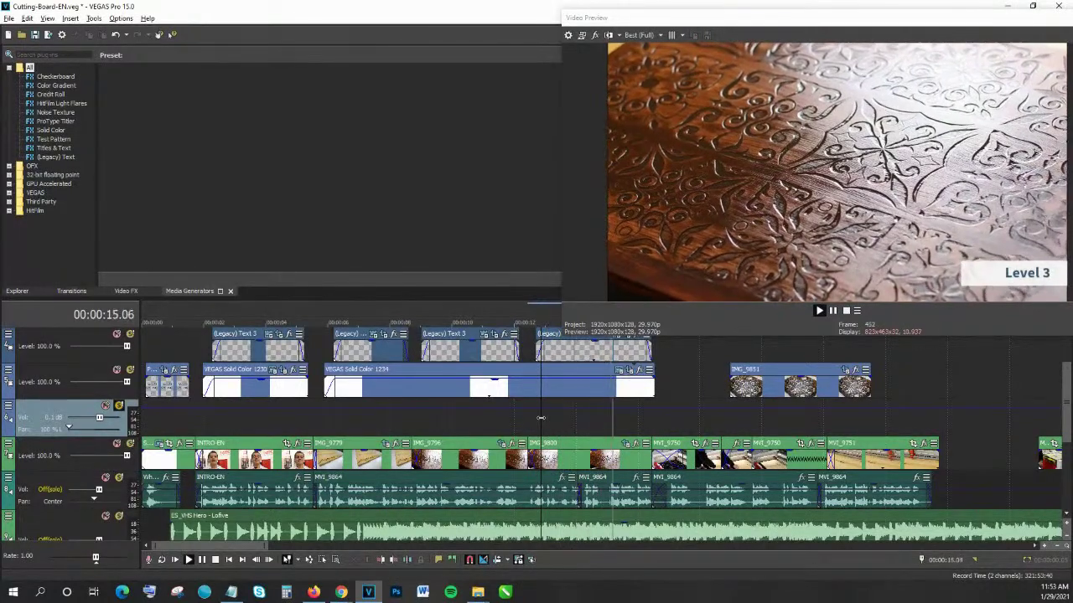
key("space")
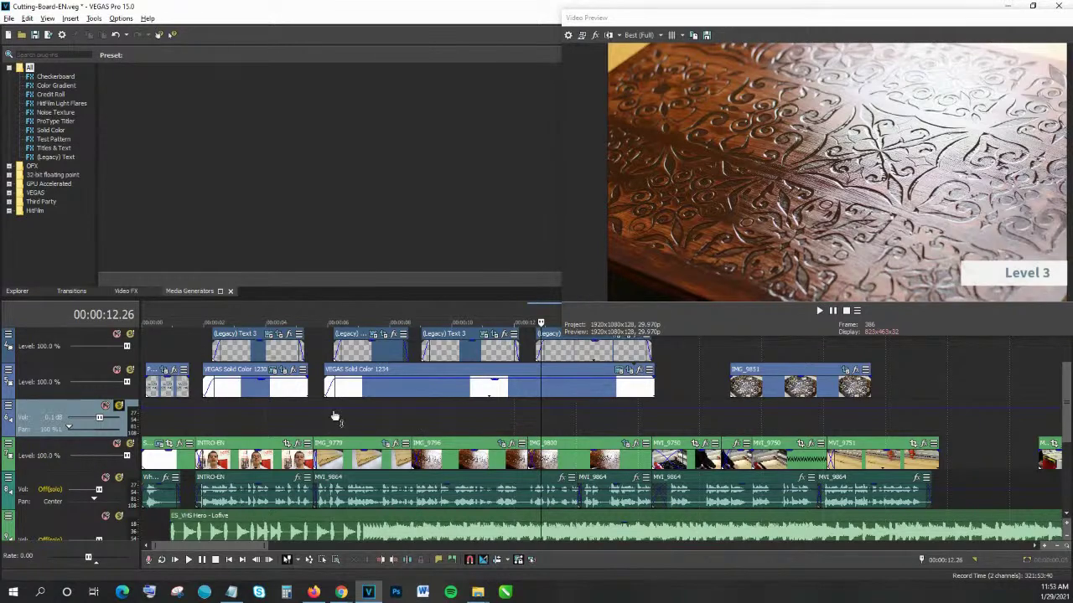
Add a (Legacy) Text event with the Soft Shadow preset to the text track above IMG_9851, starting at about 17 seconds.
left_click(228, 418)
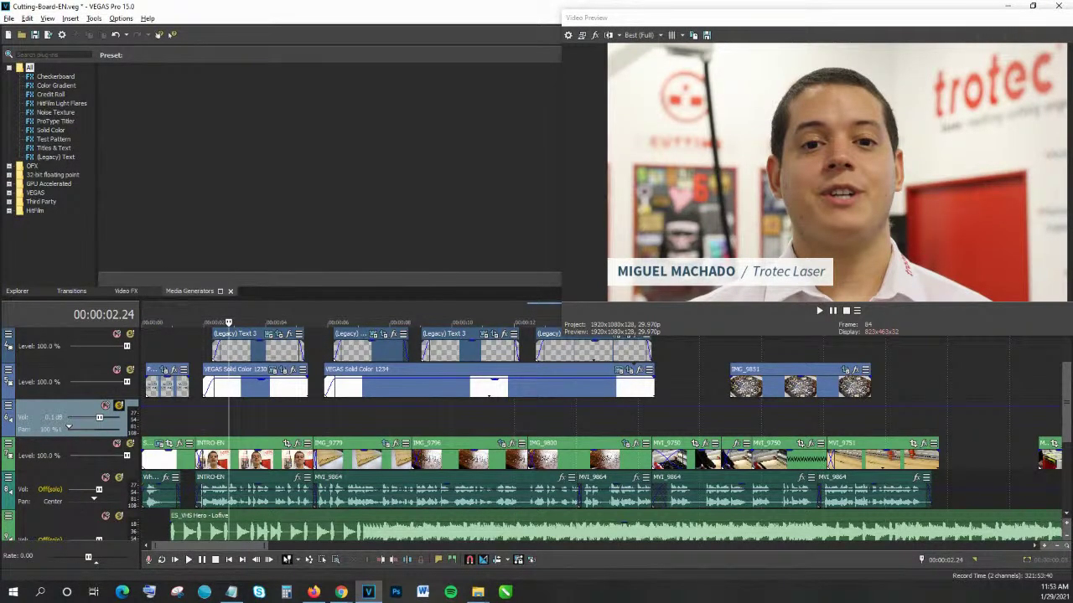
left_click(56, 148)
left_click(56, 157)
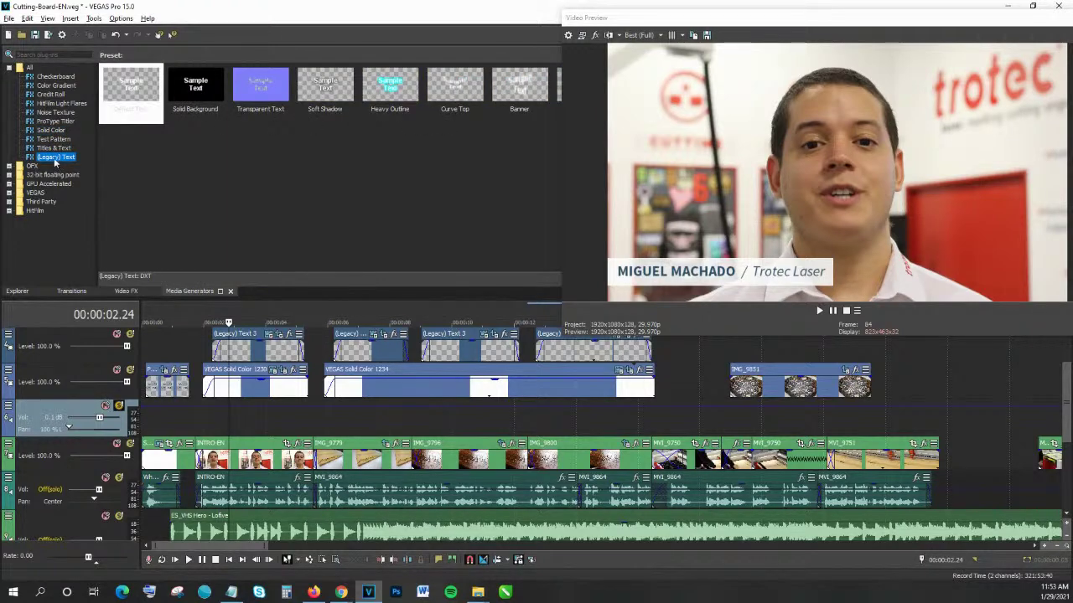
left_click(327, 91)
left_click_drag(327, 89, 694, 382)
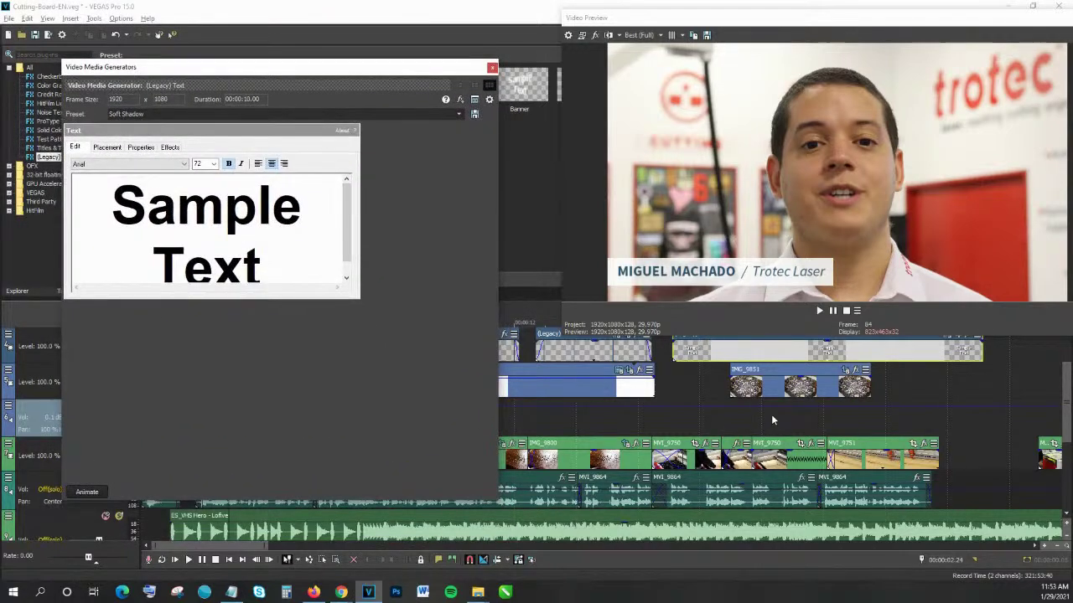
Preview the new title at 00:00:18.07 and replace its sample text with "Product 1".
left_click(706, 388)
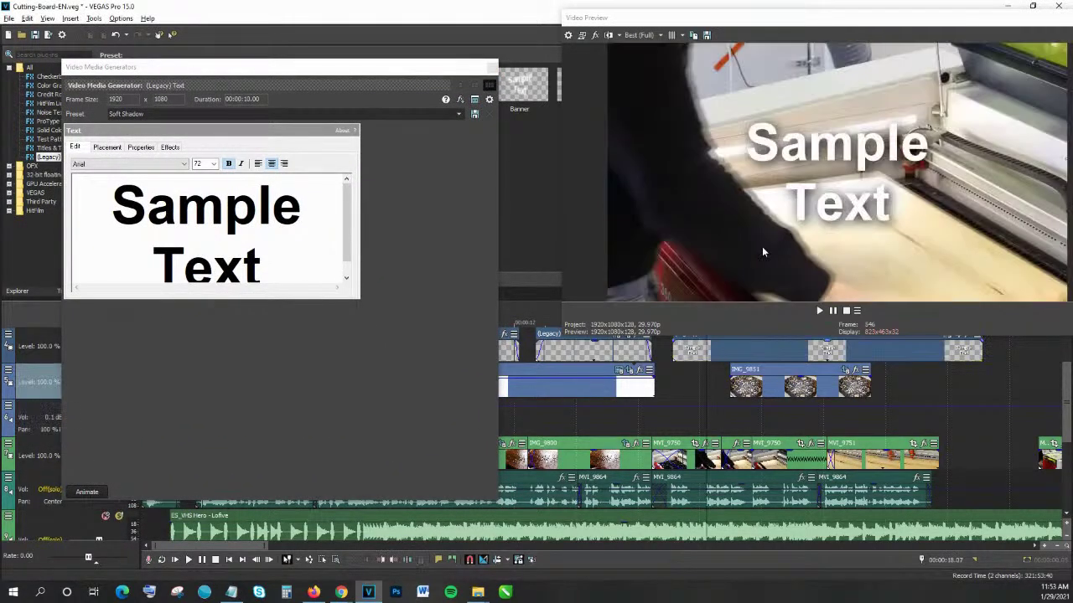
left_click(260, 266)
key("ctrl+a")
type("P")
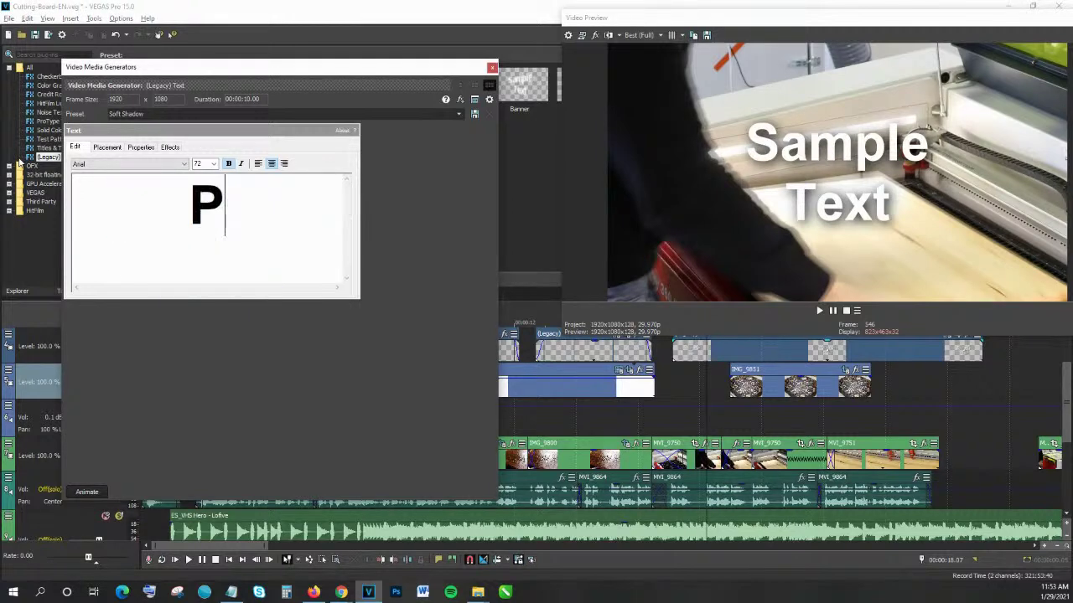
type("roduct 1")
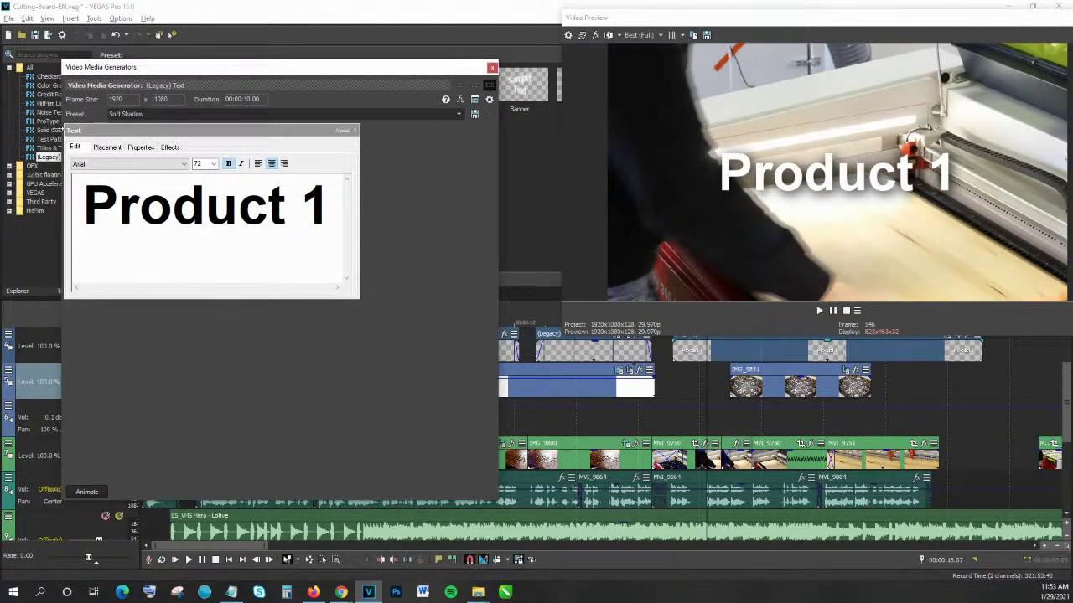
Set the "Product 1" title's font size to 20 and place it in the frame's upper-right corner, about 0.75 from center on each axis.
key("ctrl+a")
left_click(213, 163)
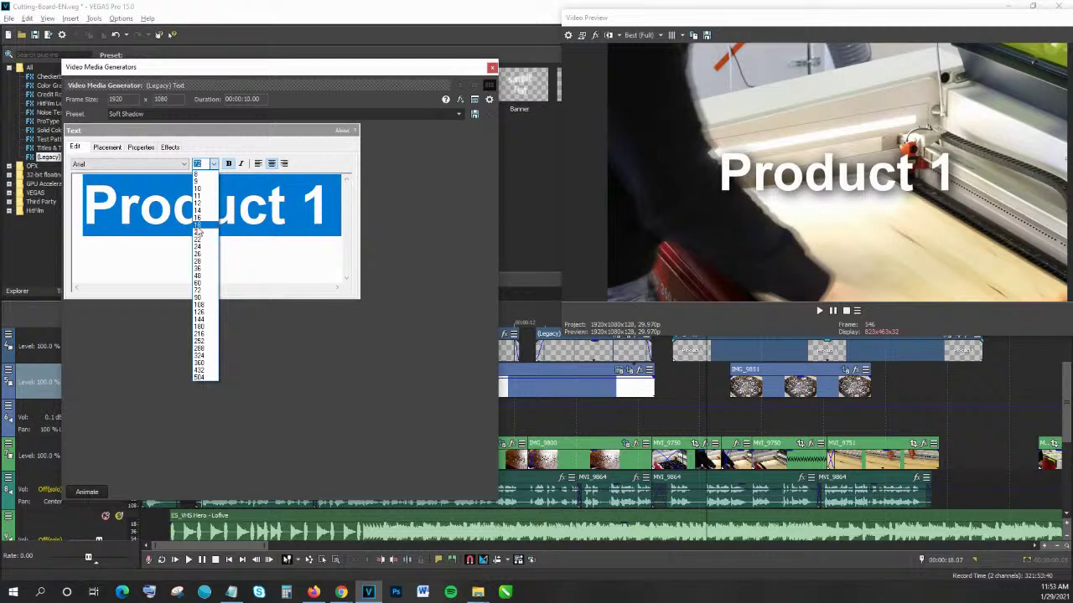
left_click(201, 234)
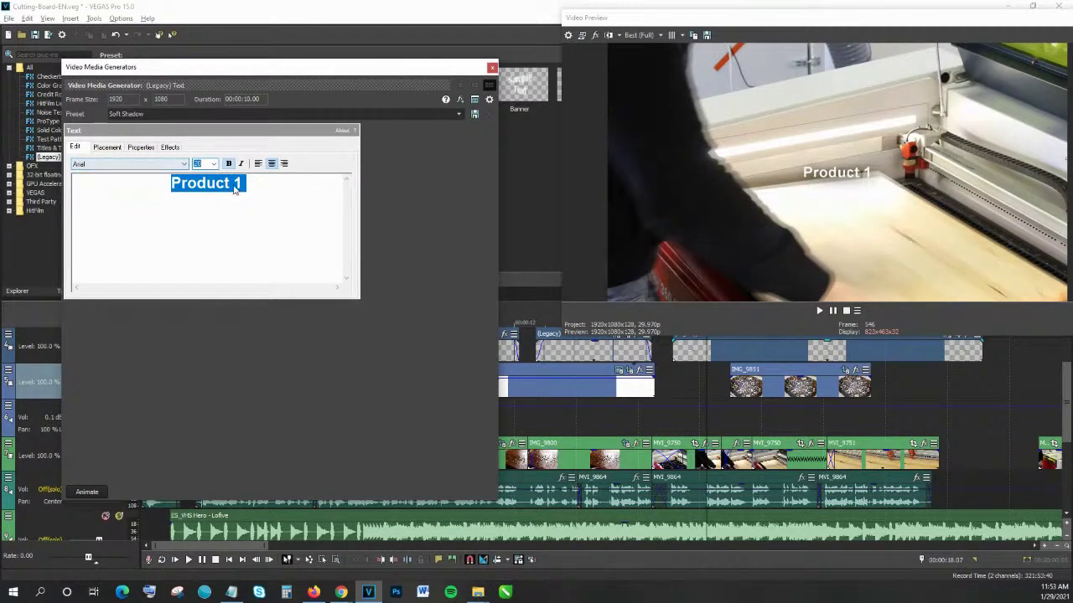
left_click(105, 147)
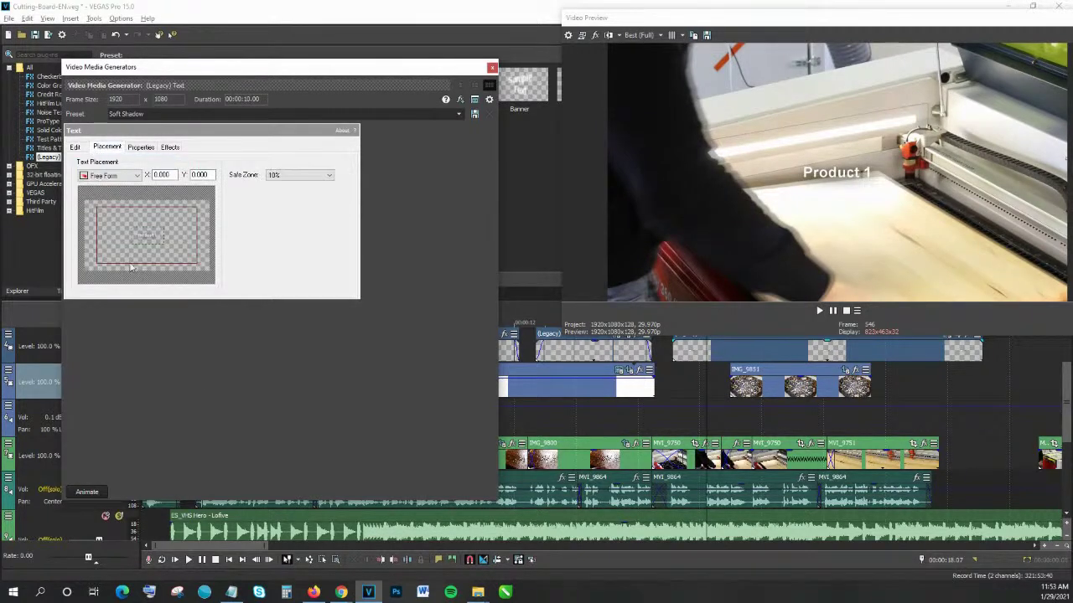
left_click_drag(144, 238, 191, 208)
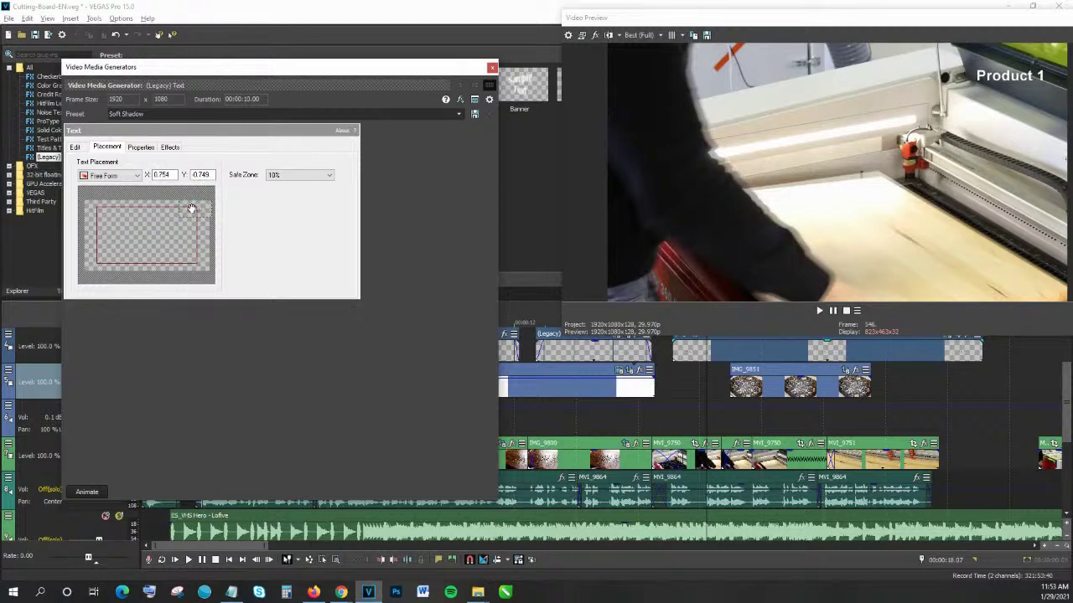
Try changing the title's text color and switching its drop shadow off and back on, and close the text generator.
left_click(140, 148)
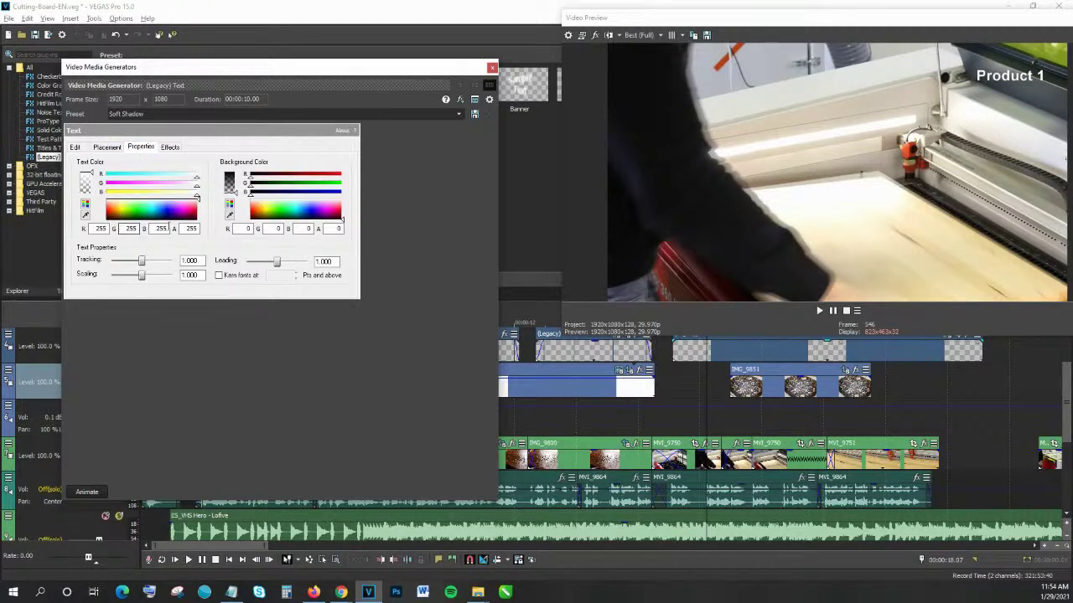
left_click_drag(140, 210, 124, 170)
left_click(171, 147)
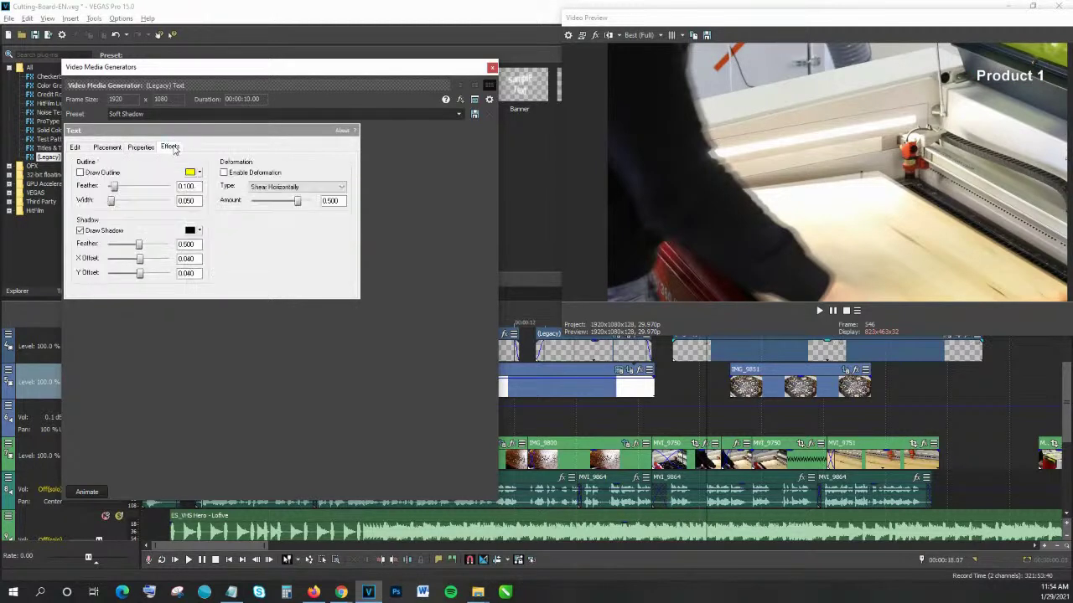
left_click(80, 231)
left_click(79, 232)
left_click(492, 67)
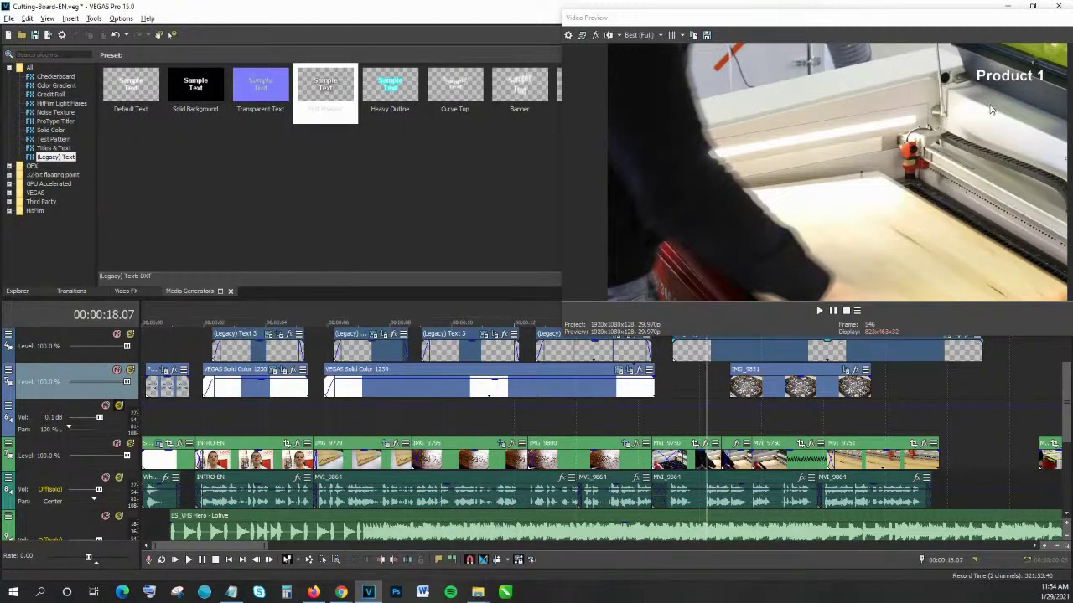
Rotate the Pan/Crop frame of IMG_9851 slightly at its final keyframe, 00:00:04.16.
left_click(751, 386)
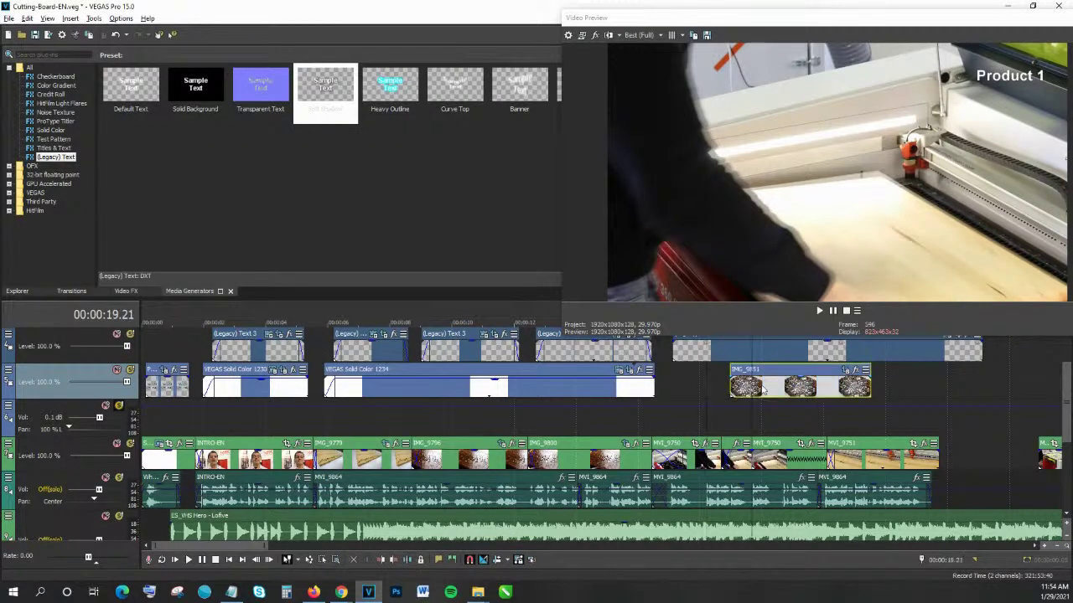
left_click(855, 369)
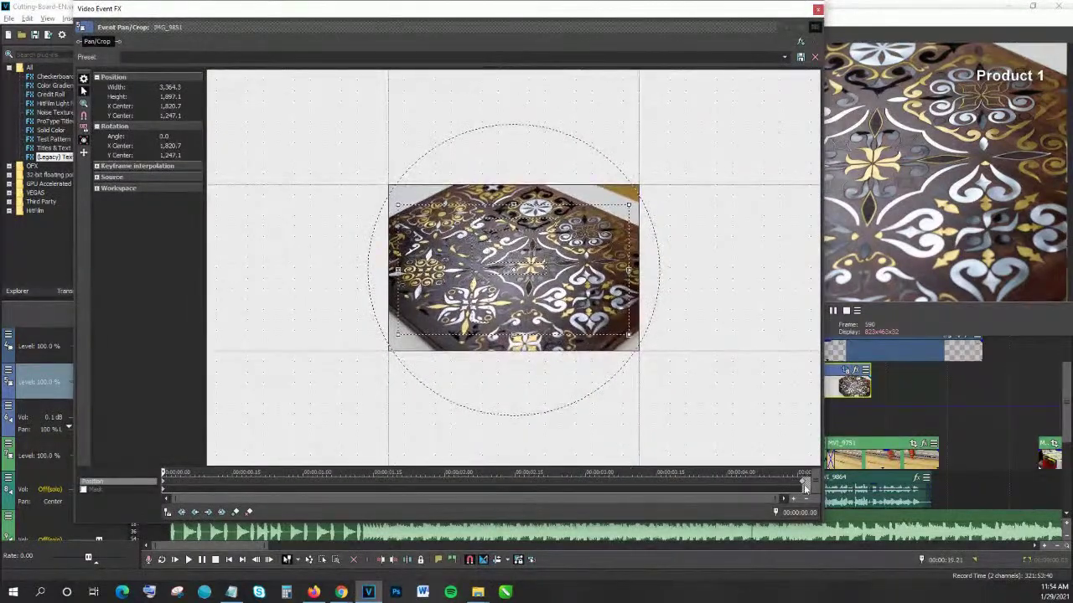
left_click(802, 486)
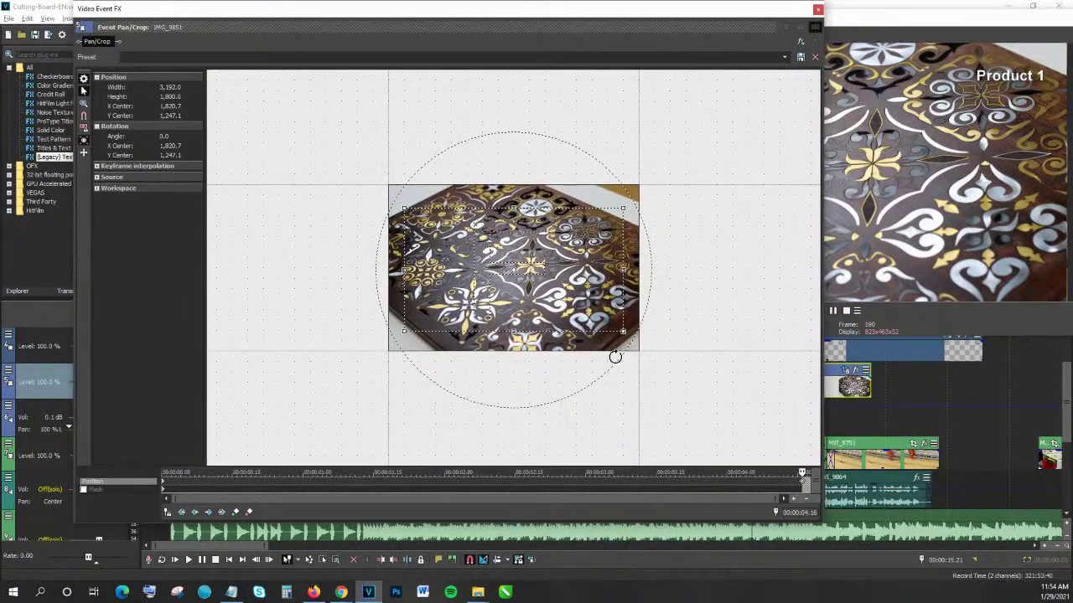
left_click_drag(622, 354, 660, 291)
left_click(817, 10)
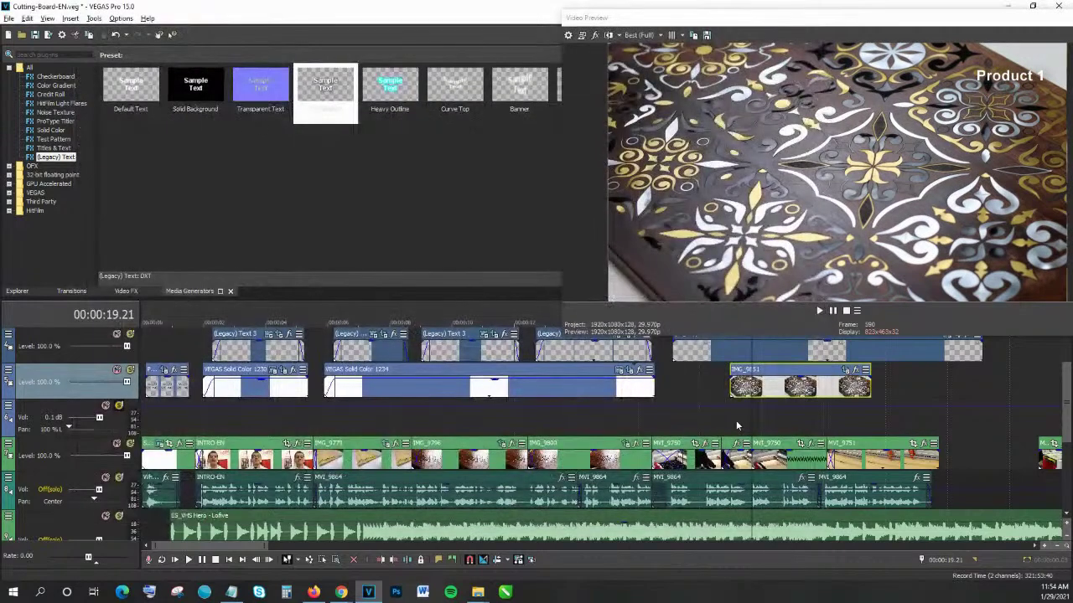
Play the IMG_9851 clip with its title from 00:00:19.00 to check the Pan/Crop animation.
left_click(735, 423)
key("space")
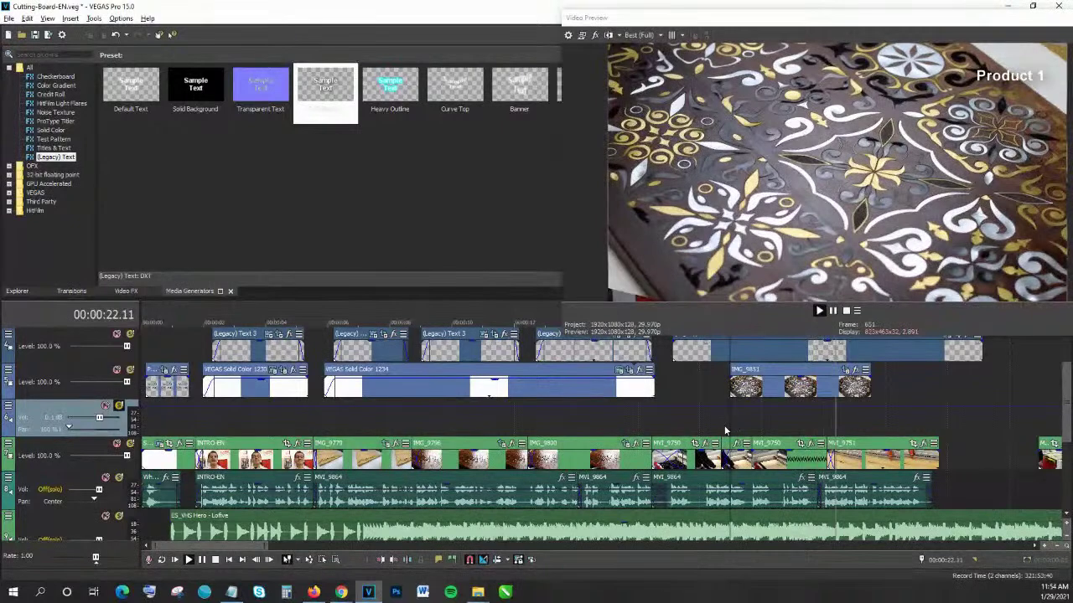
key("space")
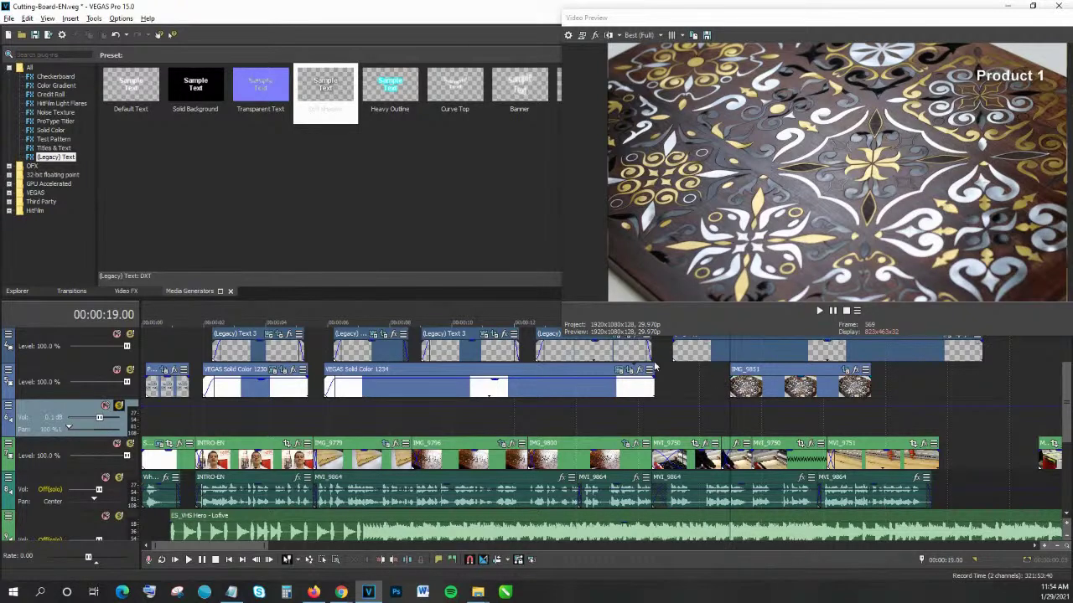
Add a White Solid Color event directly beneath the "Product 1" title event and delete the IMG_9851 clip from that track.
left_click(614, 360)
left_click(531, 395)
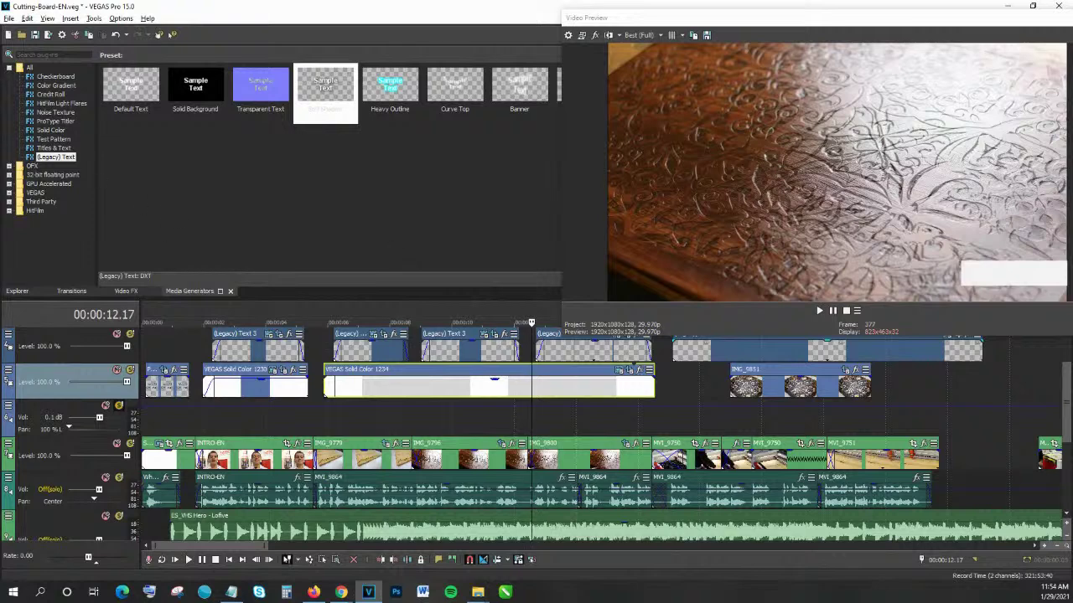
left_click(50, 131)
left_click_drag(97, 93, 681, 388)
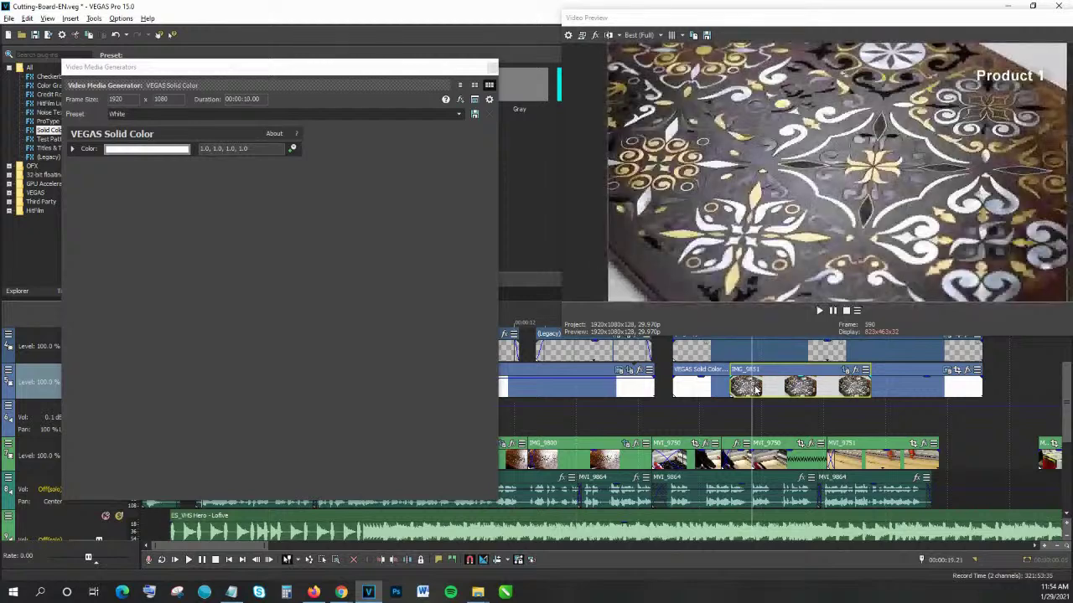
key("Delete")
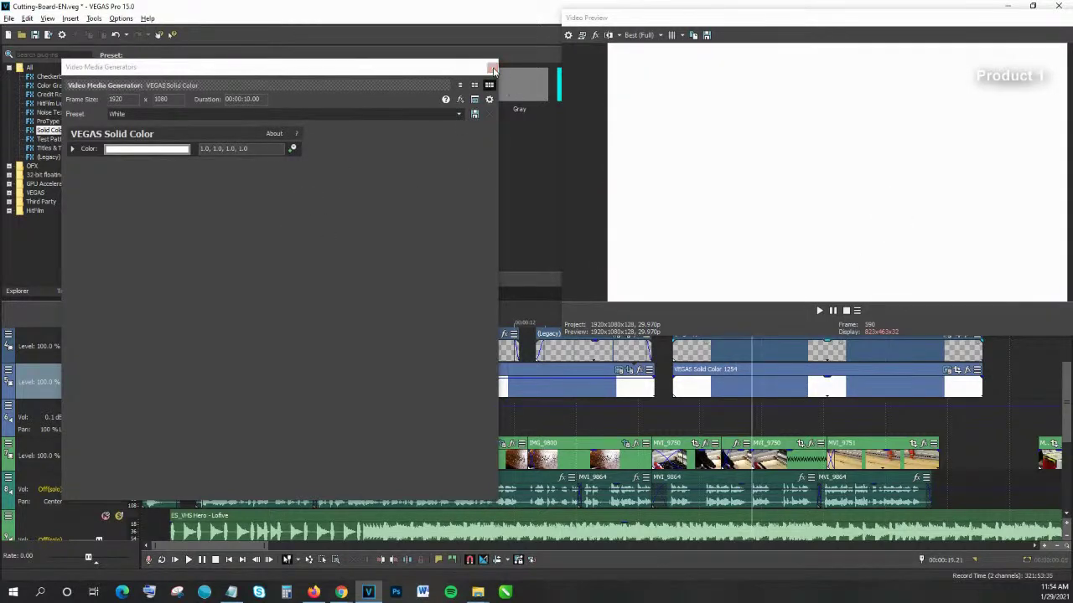
left_click(491, 67)
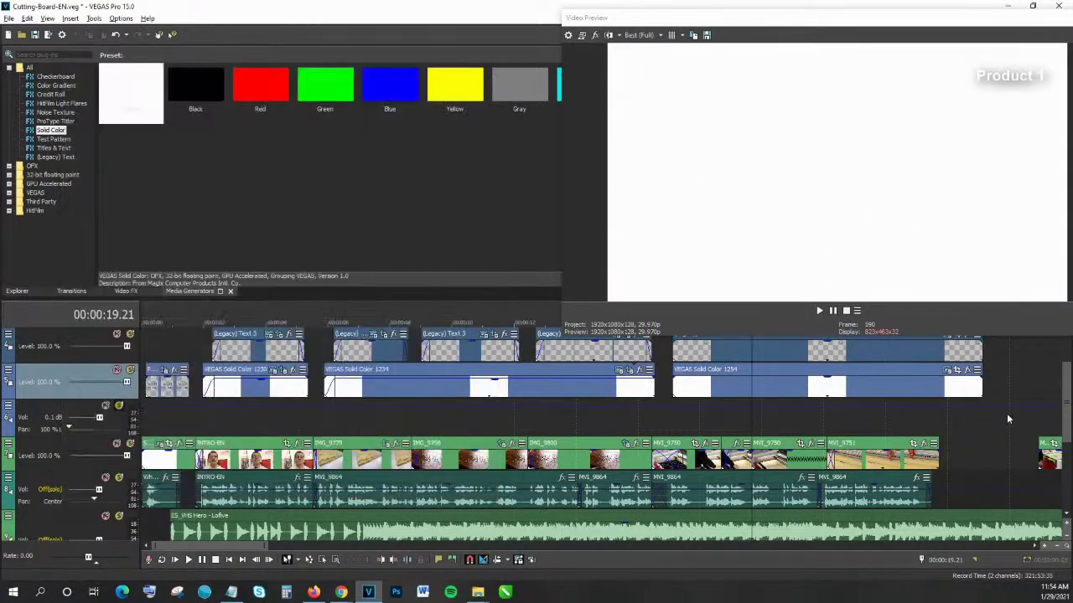
Use Pan/Crop on the new solid color event to reduce it to a small white rectangle at the video frame's left edge.
left_click(954, 369)
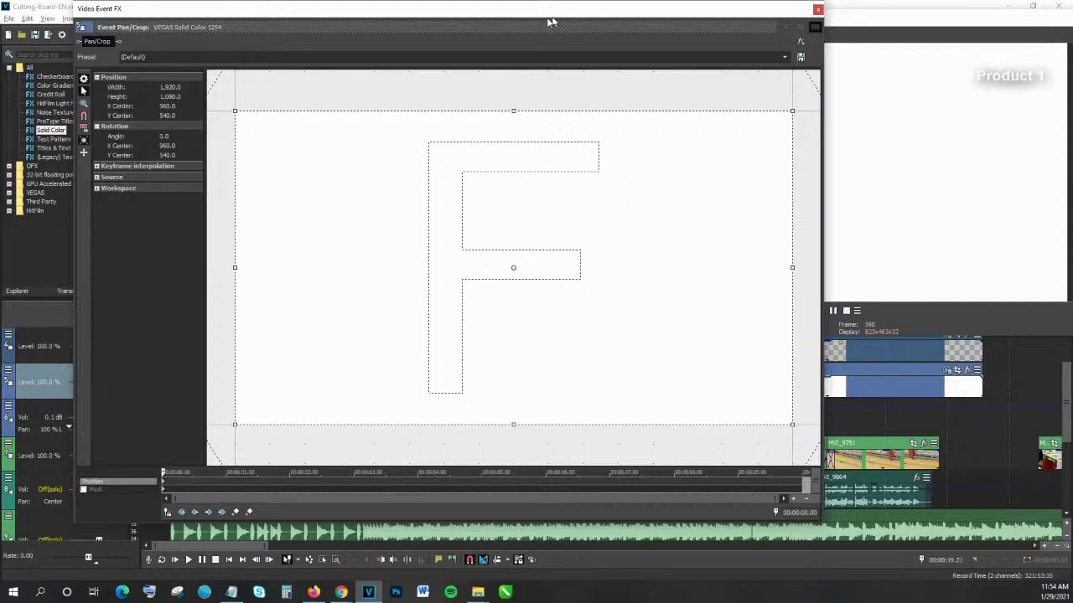
left_click_drag(575, 5, 493, 7)
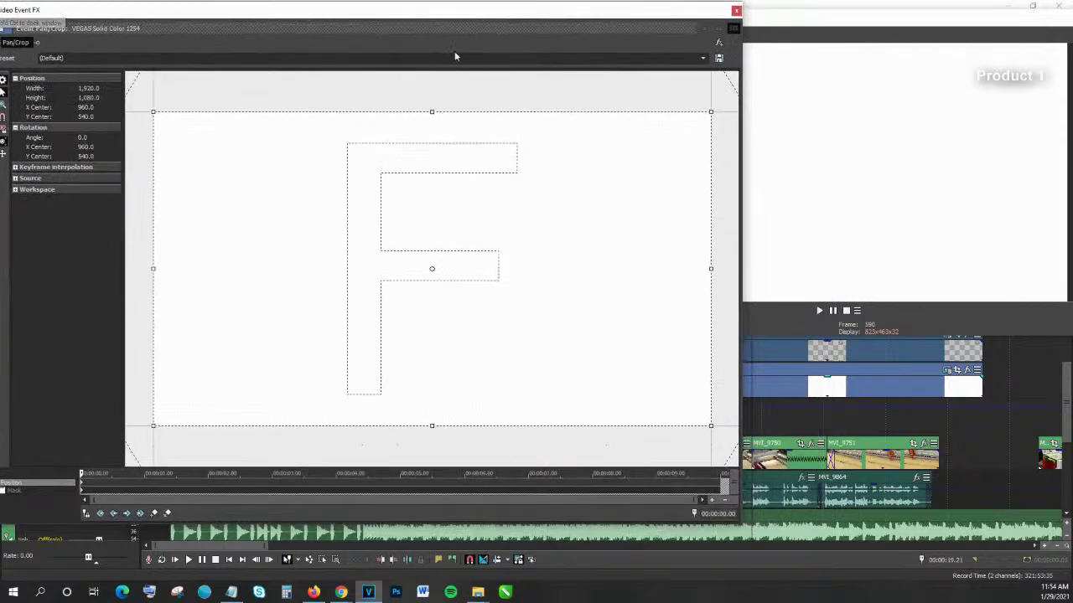
left_click_drag(429, 126, 444, 238)
left_click_drag(605, 266, 660, 364)
left_click_drag(565, 14, 345, 67)
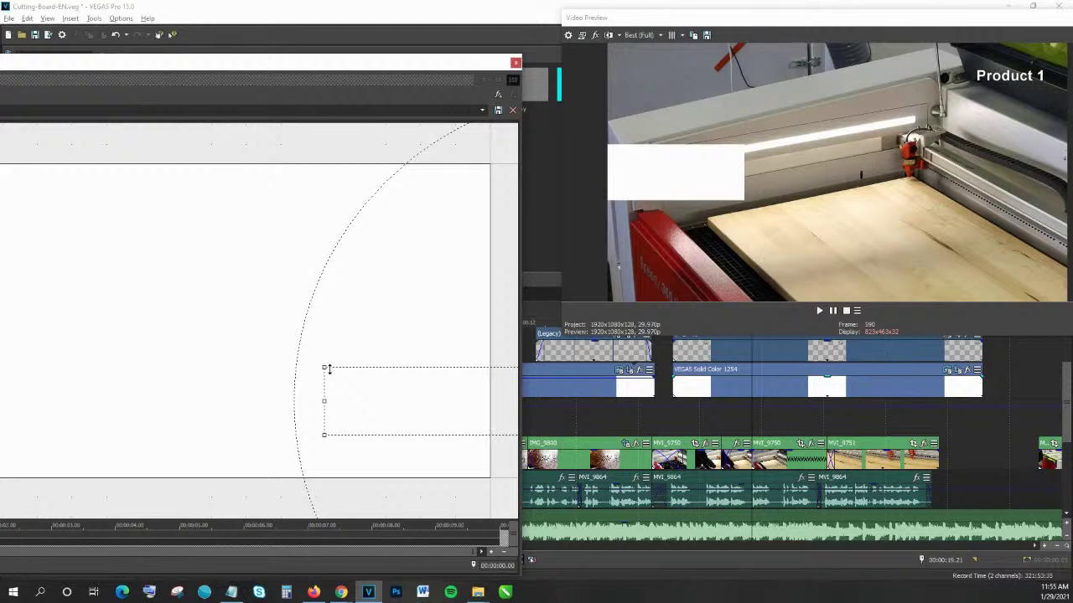
Reshape the white rectangle into a caption bar and move it to the video frame's lower-left corner.
left_click_drag(329, 375, 374, 438)
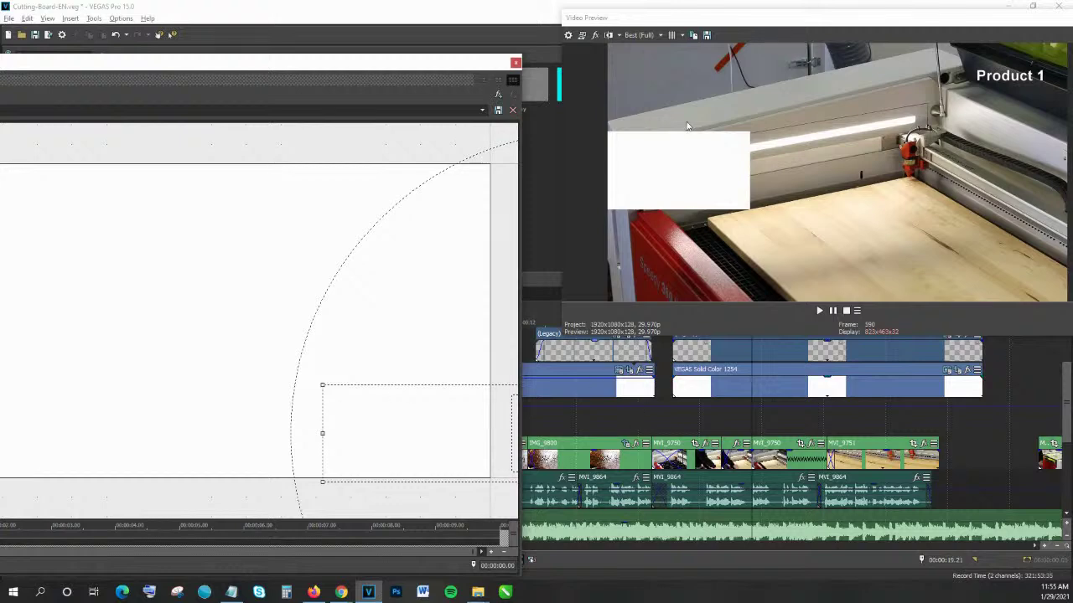
left_click_drag(383, 395, 398, 460)
left_click_drag(485, 484, 458, 185)
left_click_drag(494, 252, 559, 150)
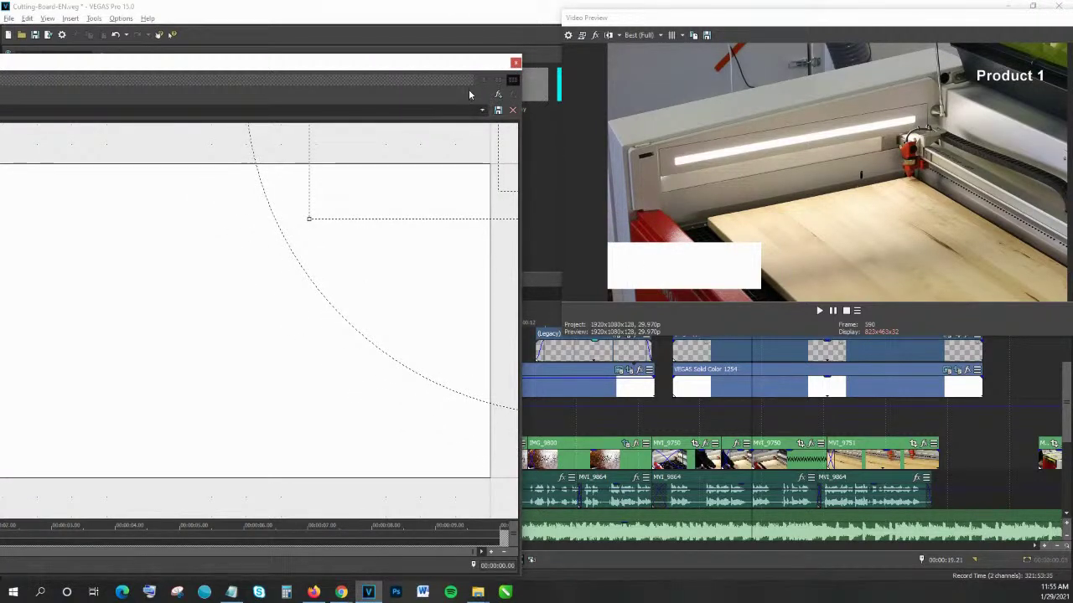
left_click(515, 62)
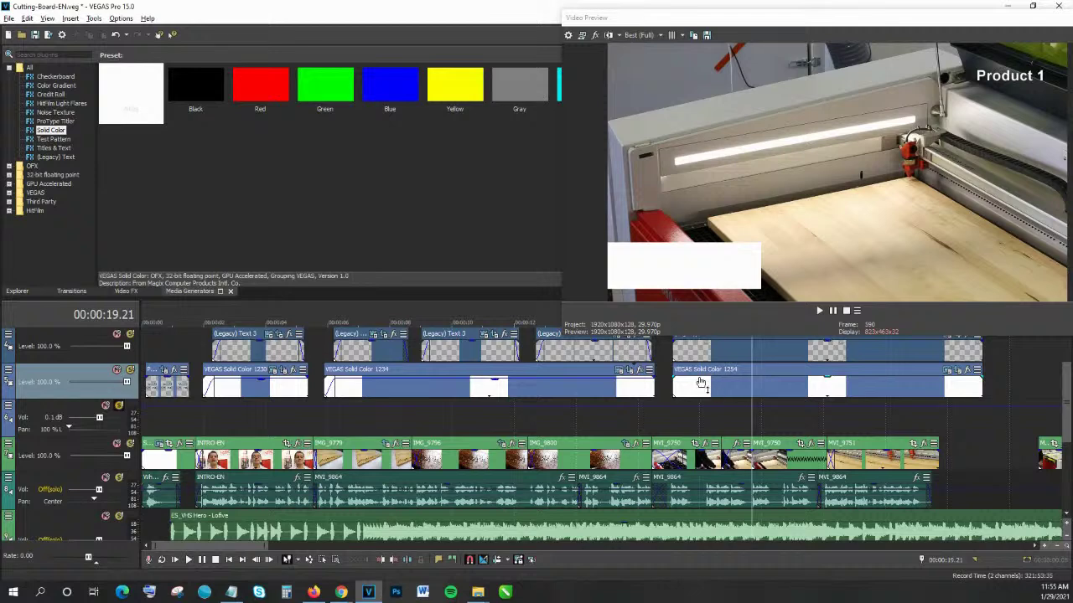
Lower the white bar's opacity to make it semi-transparent and show the presenter's name caption at 00:00:03.26 for comparison.
left_click(698, 382)
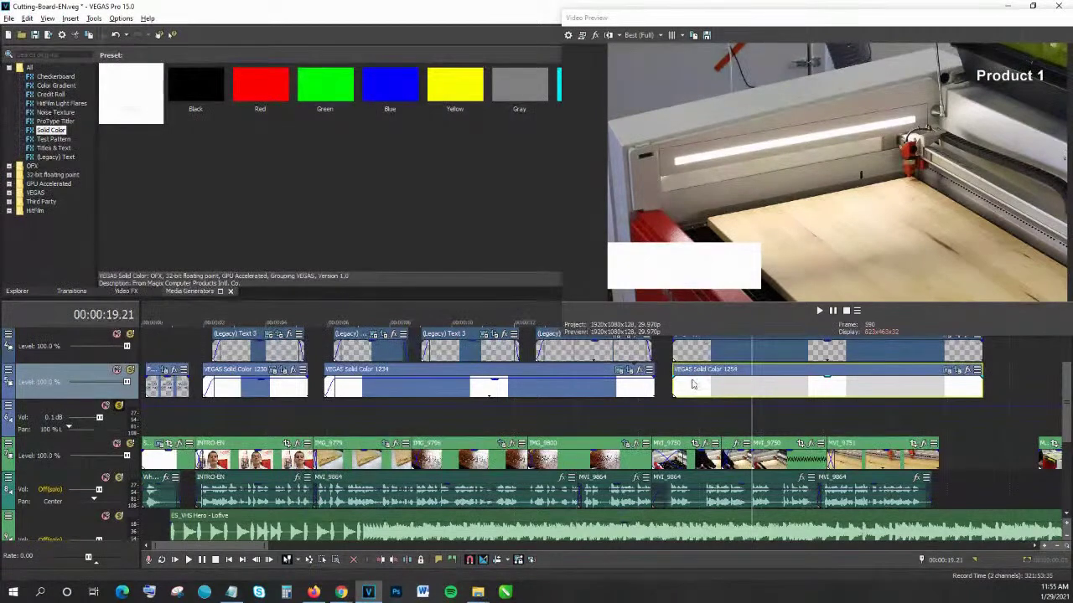
left_click_drag(693, 383, 695, 391)
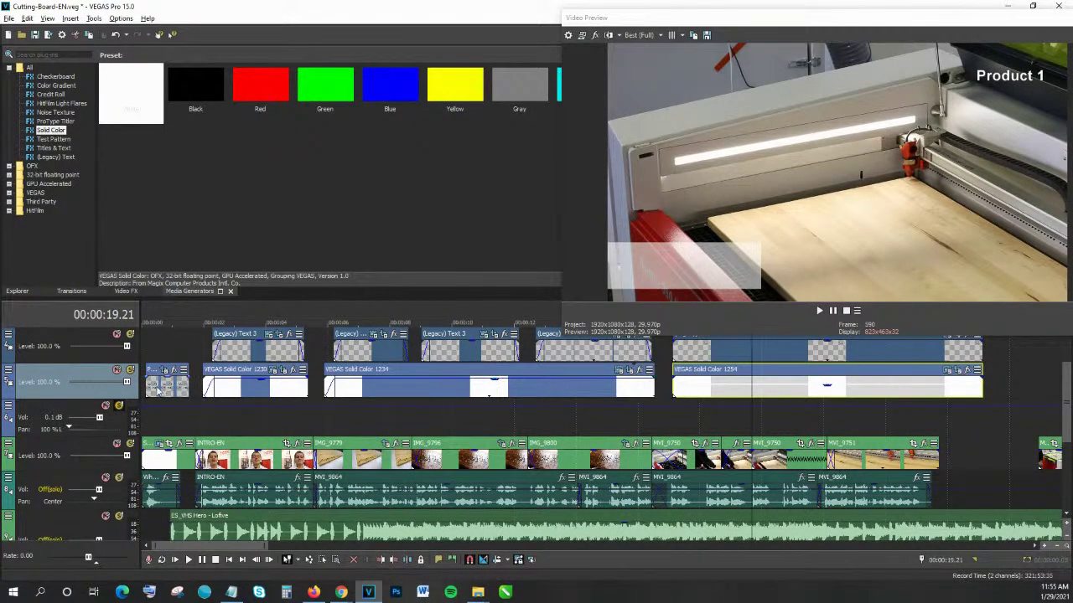
left_click(286, 410)
Try moving IMG_9779 to the overlay track at about 11 seconds with its opacity at 63%, and return it to its original slot.
left_click(357, 460)
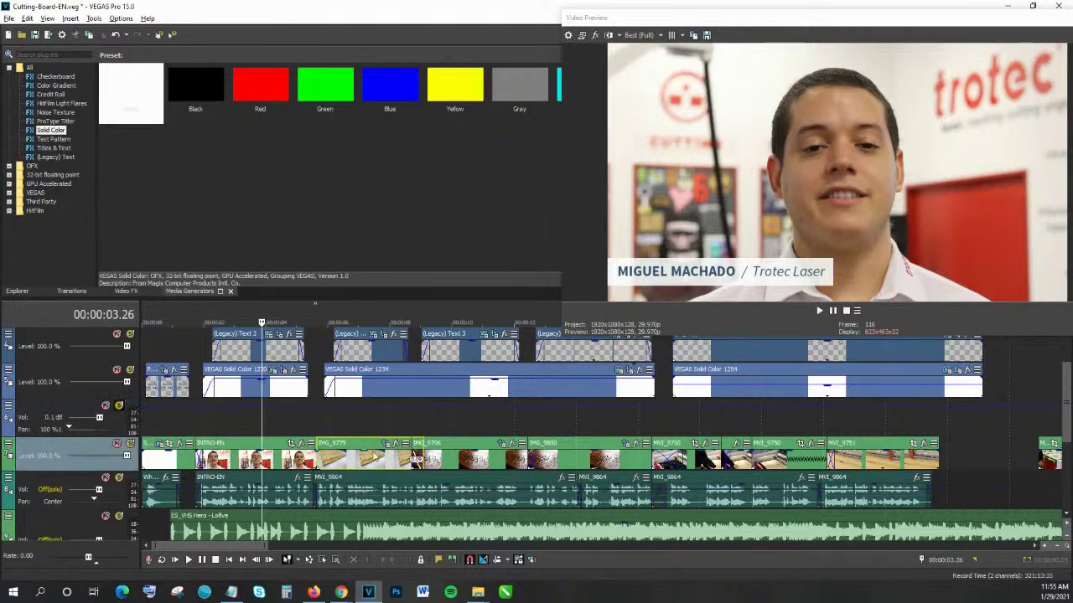
left_click_drag(502, 411, 462, 387)
scroll(503, 390, "up", 2)
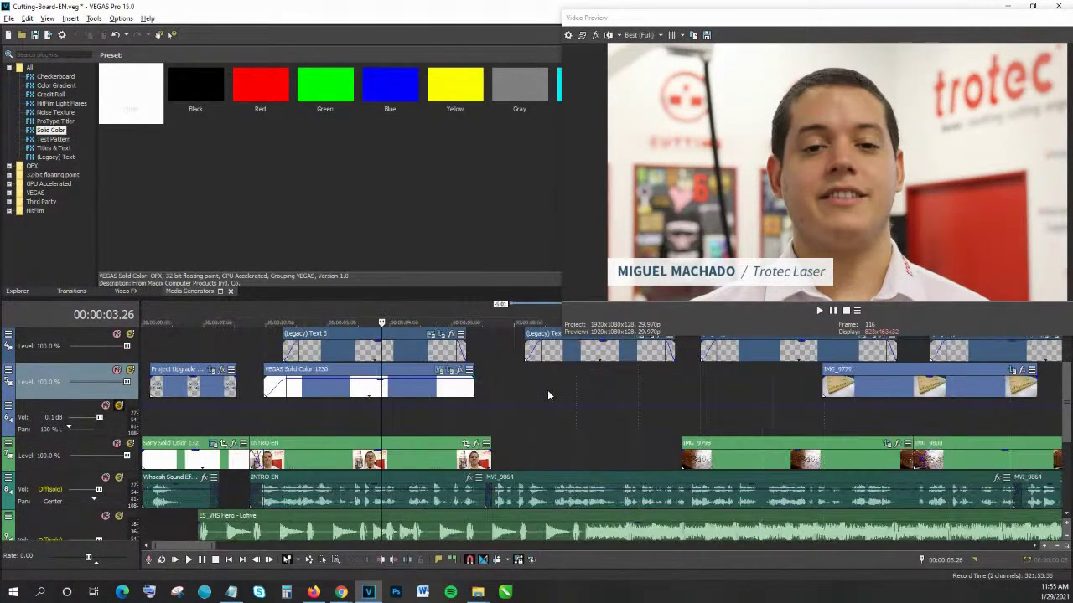
left_click(874, 390)
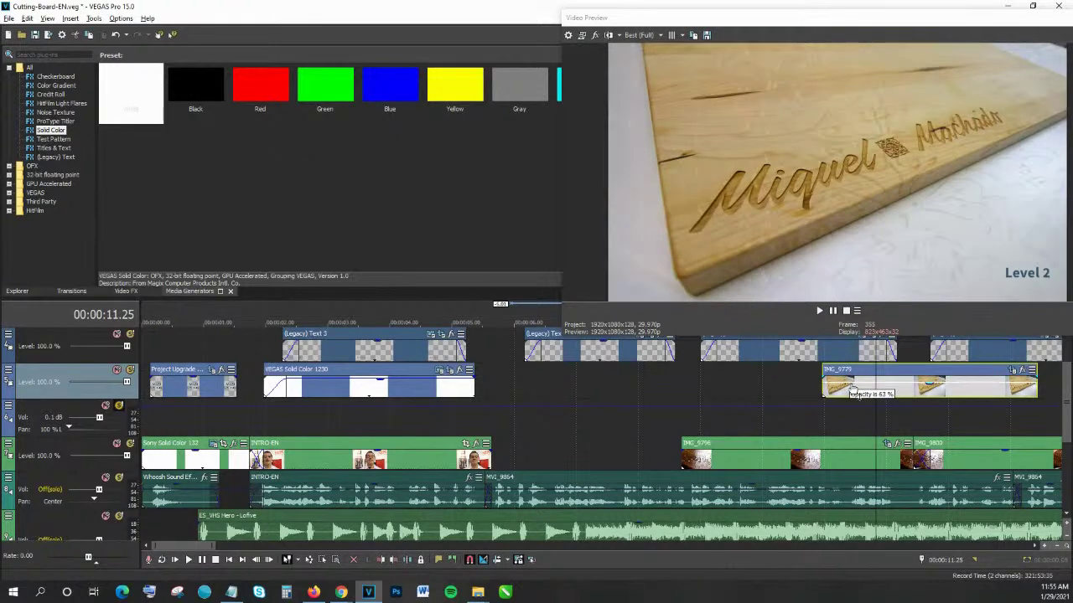
left_click_drag(883, 399, 633, 458)
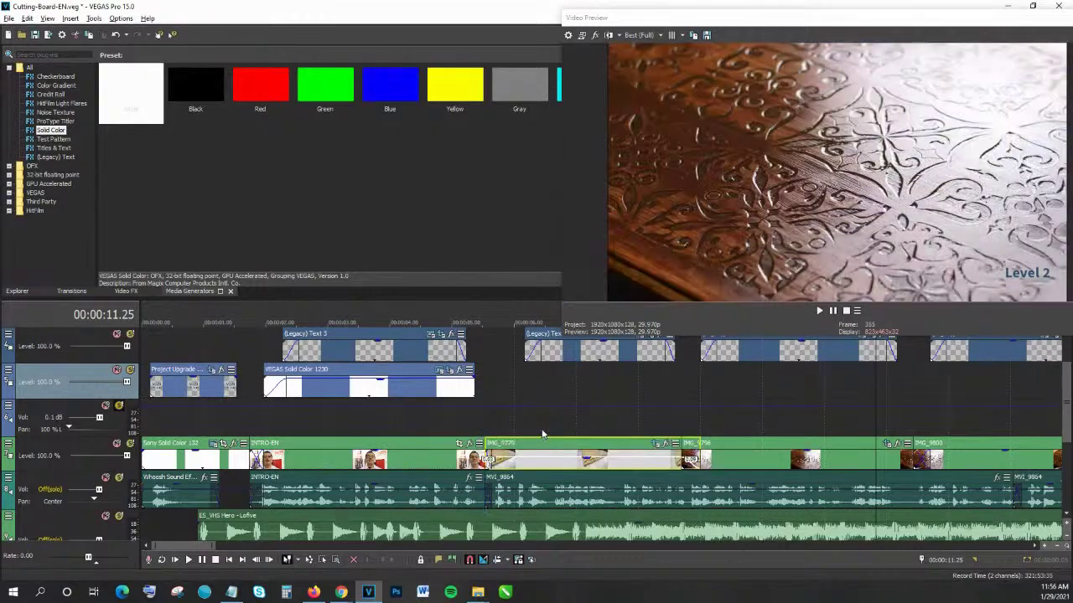
Solo the ES_VHS Hero - Lofive music track and the voice track directly above it.
scroll(516, 419, "down", 6)
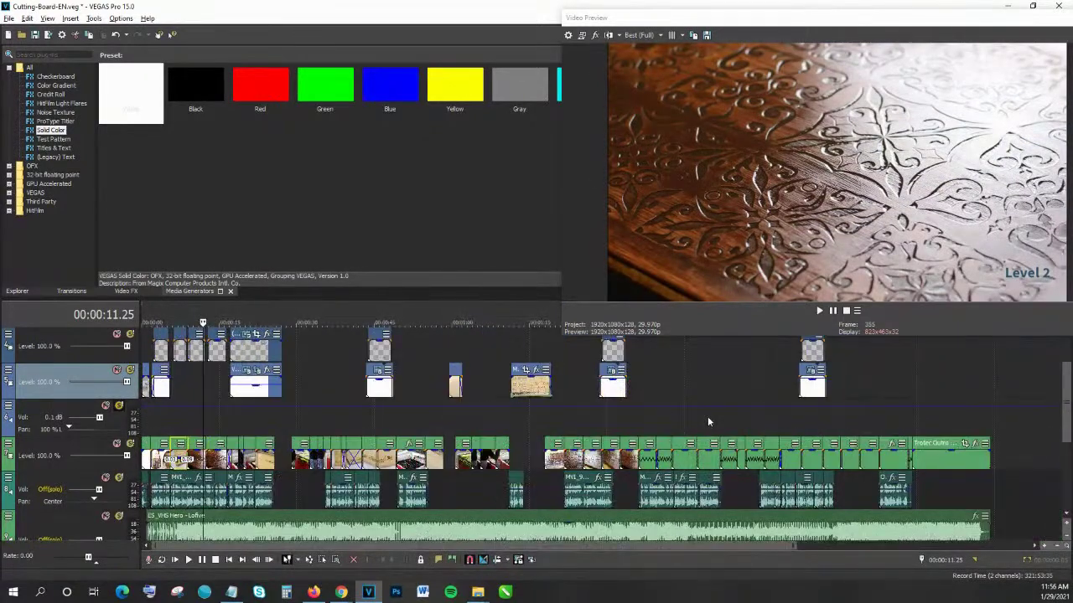
left_click_drag(1067, 409, 1066, 442)
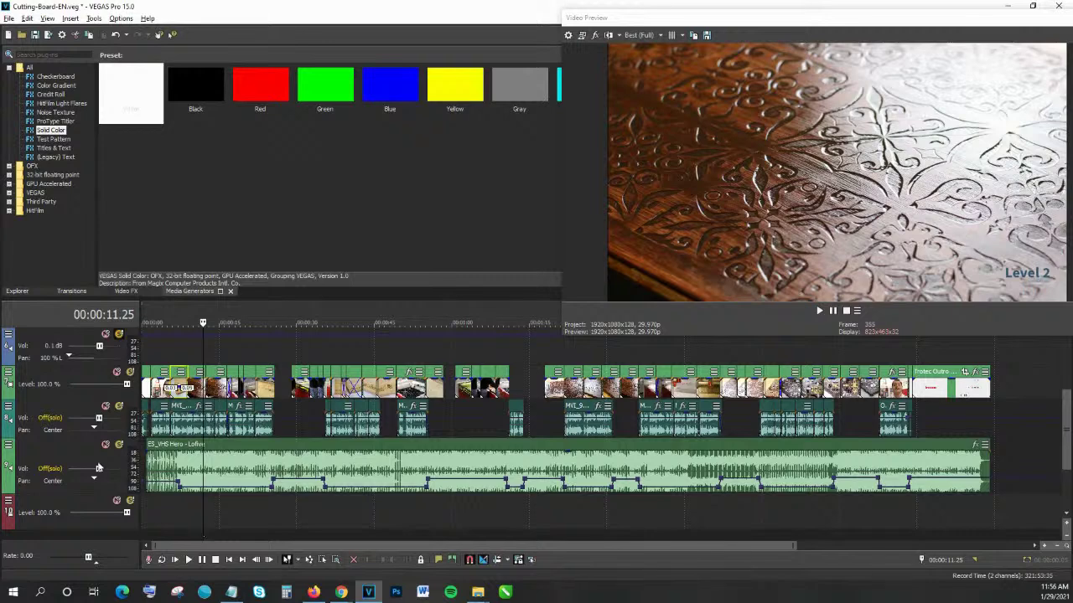
left_click(119, 446)
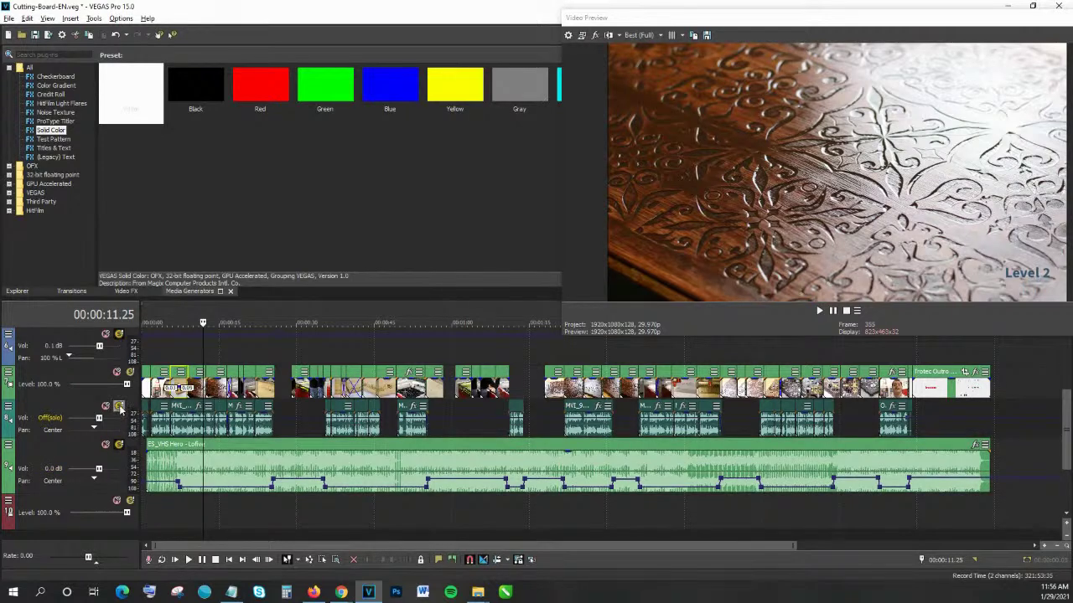
left_click(119, 407)
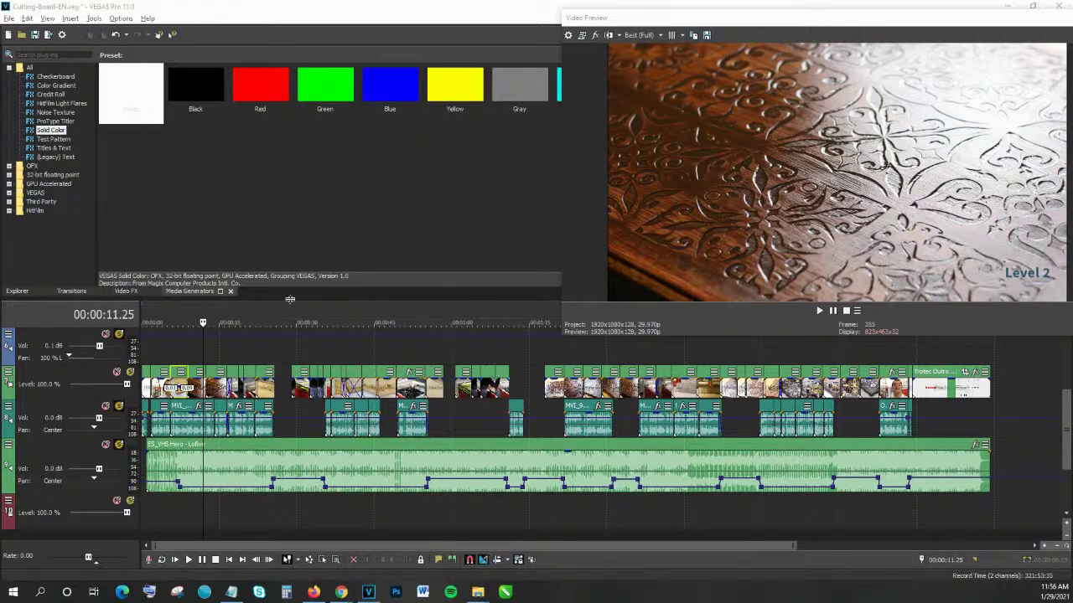
Switch to File Explorer, go to the Cutting Board folder and add the ES_VHS Hero - Lofive music after the existing music event.
key("alt+Tab")
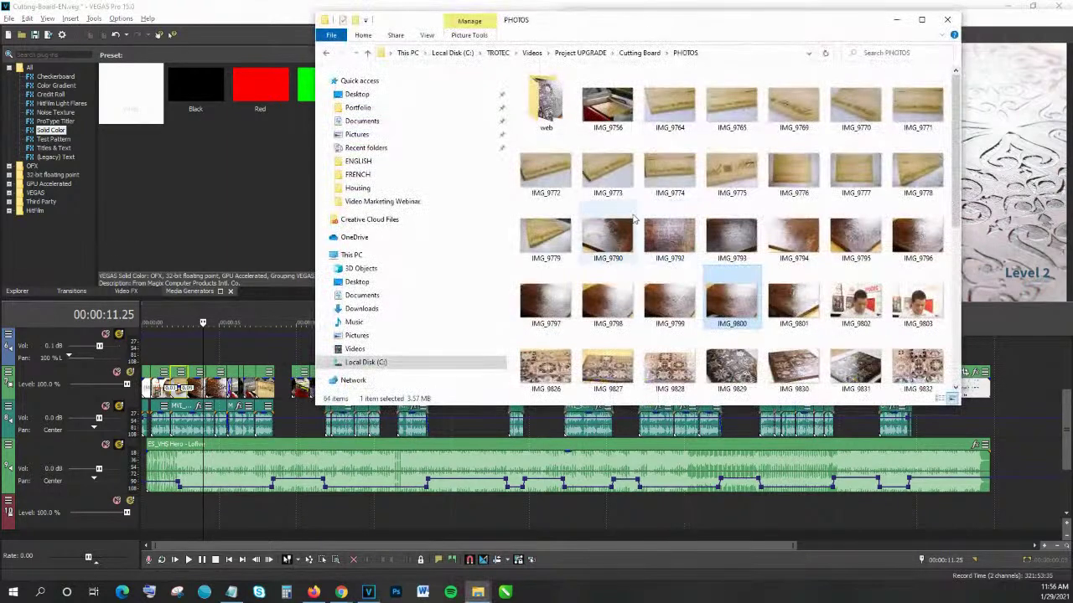
left_click(639, 52)
left_click_drag(730, 277, 1016, 463)
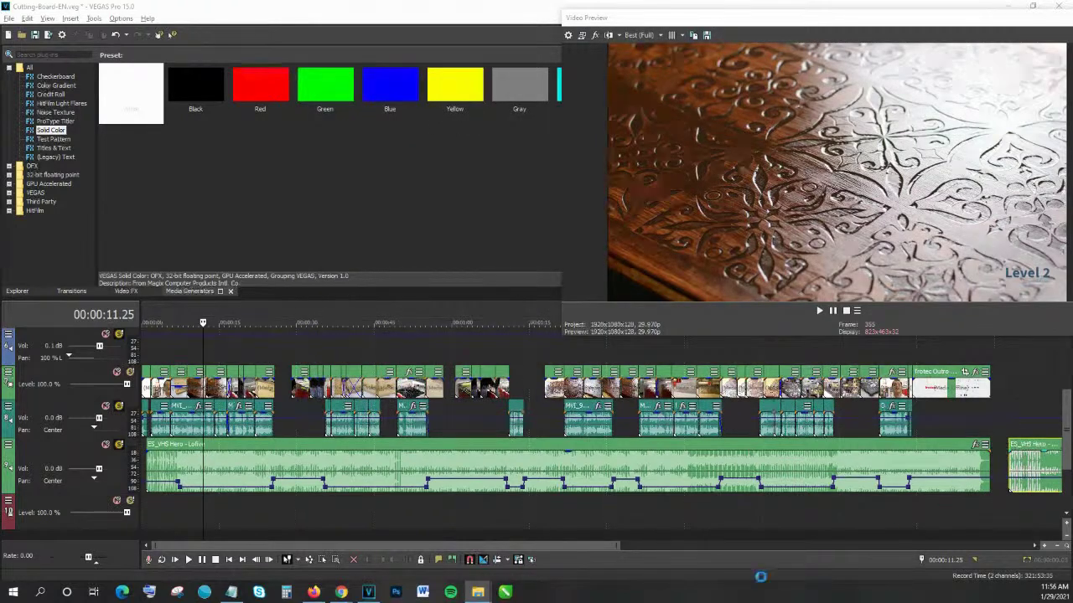
Lower the music track's volume envelope from the outro onward, so it runs at the reduced level across the added ES_VHS Hero - Lofive event.
left_click_drag(561, 546, 714, 497)
right_click(706, 474)
left_click(669, 500)
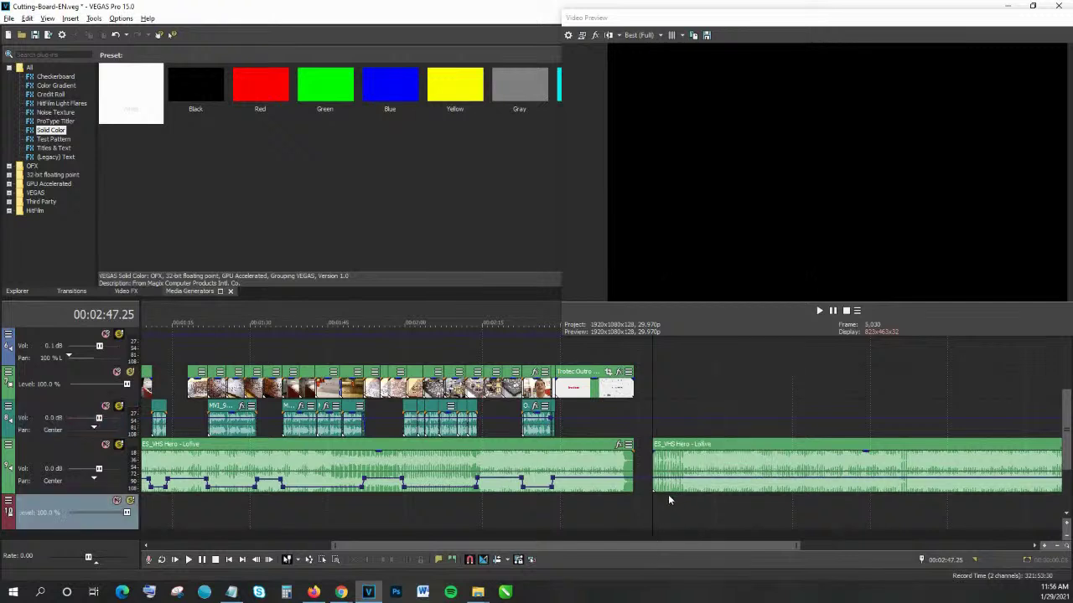
right_click(669, 500)
left_click(658, 465)
key("v")
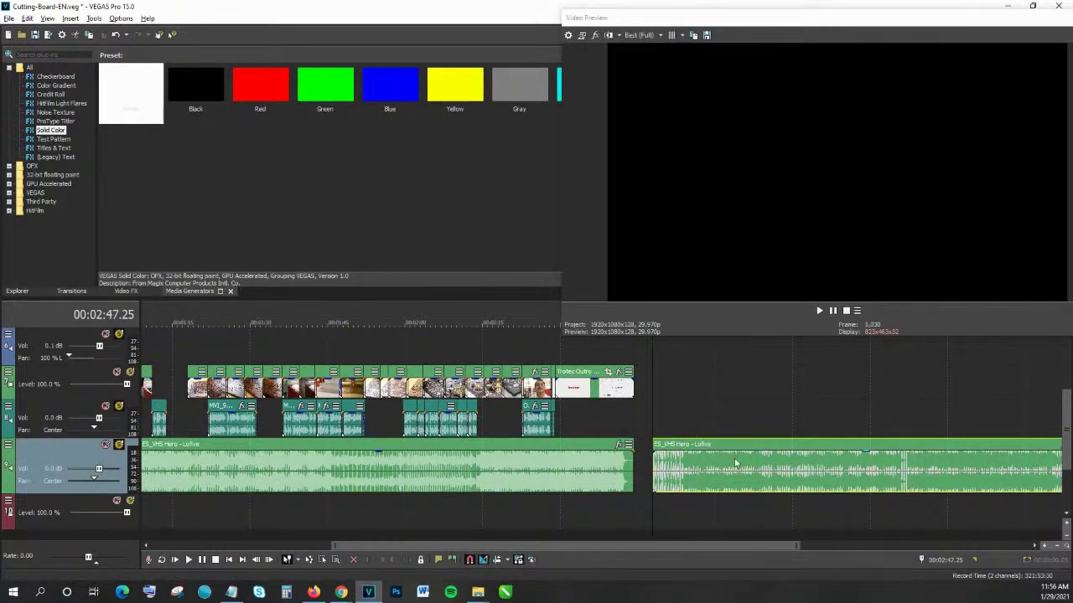
key("v")
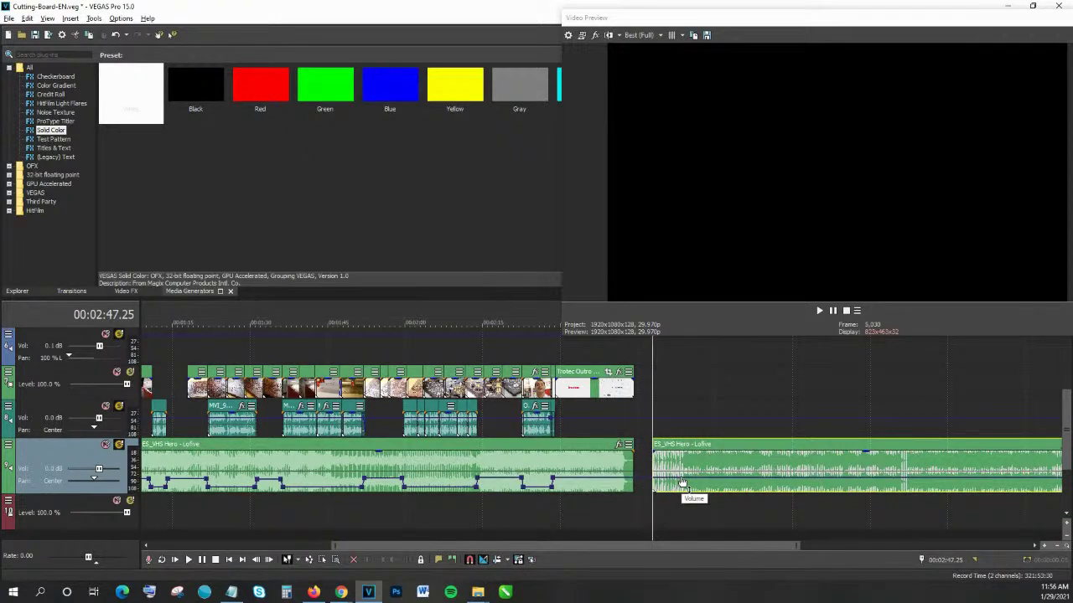
mouse_move(681, 484)
left_mouse_down()
mouse_move(681, 468)
mouse_move(682, 496)
left_mouse_up()
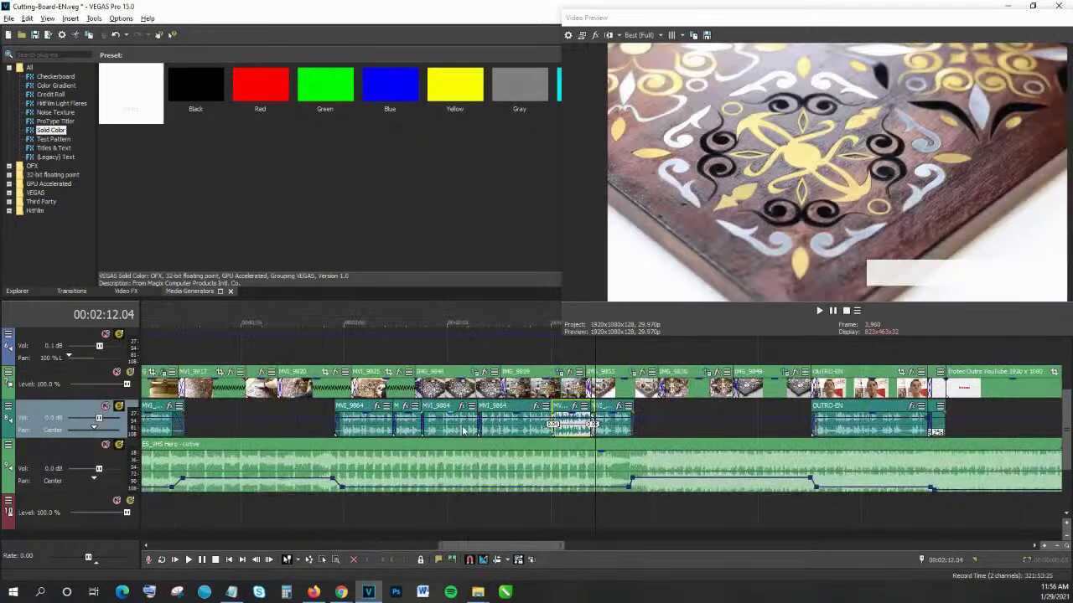
Play the stretches around 00:02:08.01 and 00:02:13.10 to check the music level under and after the MVI_9864 narration.
key("space")
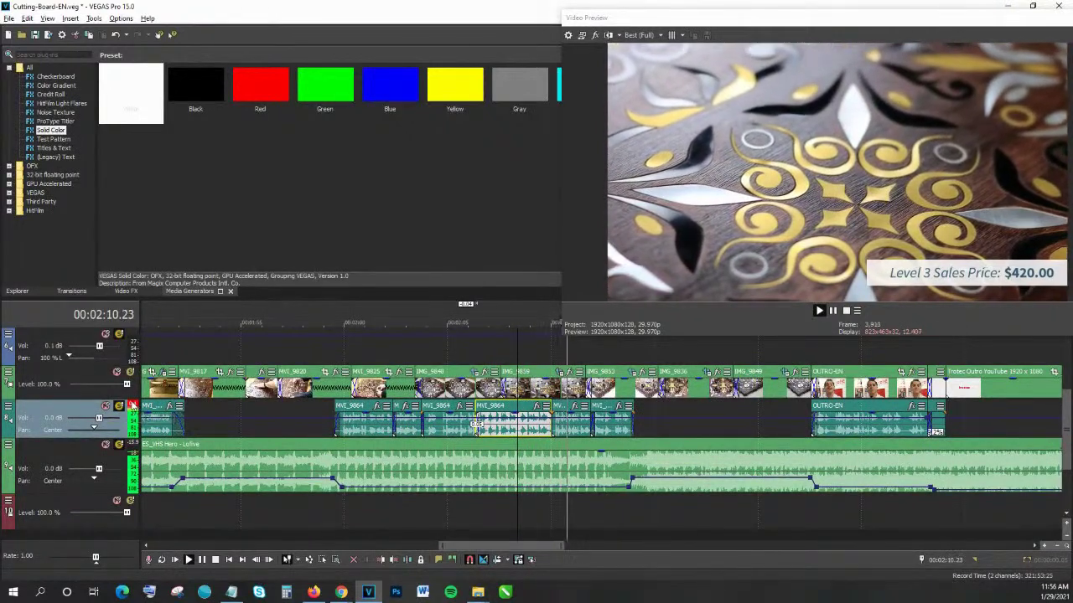
key("space")
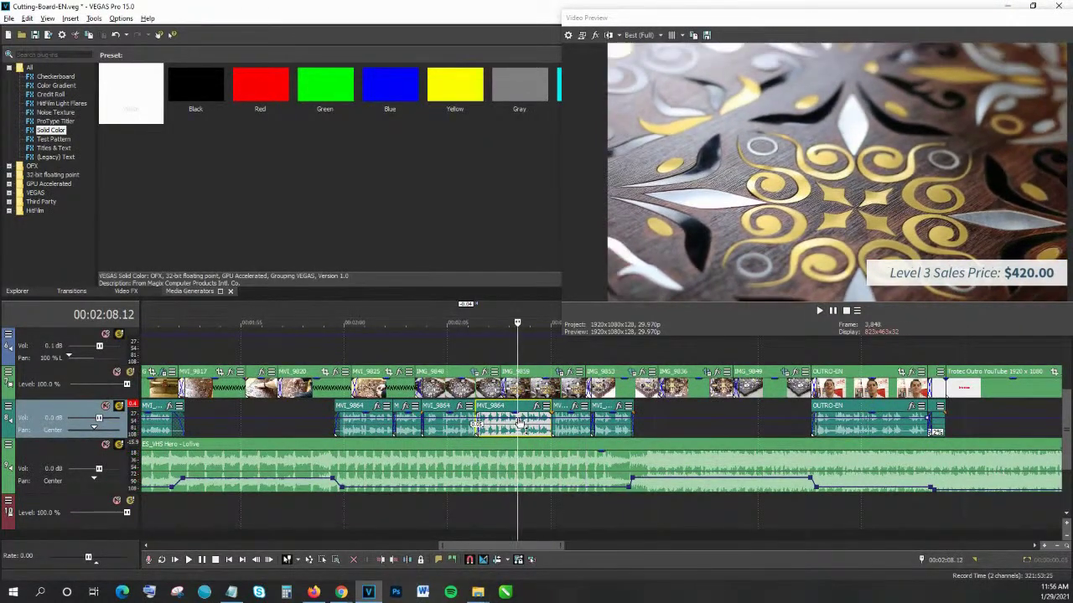
left_click(510, 435)
key("space")
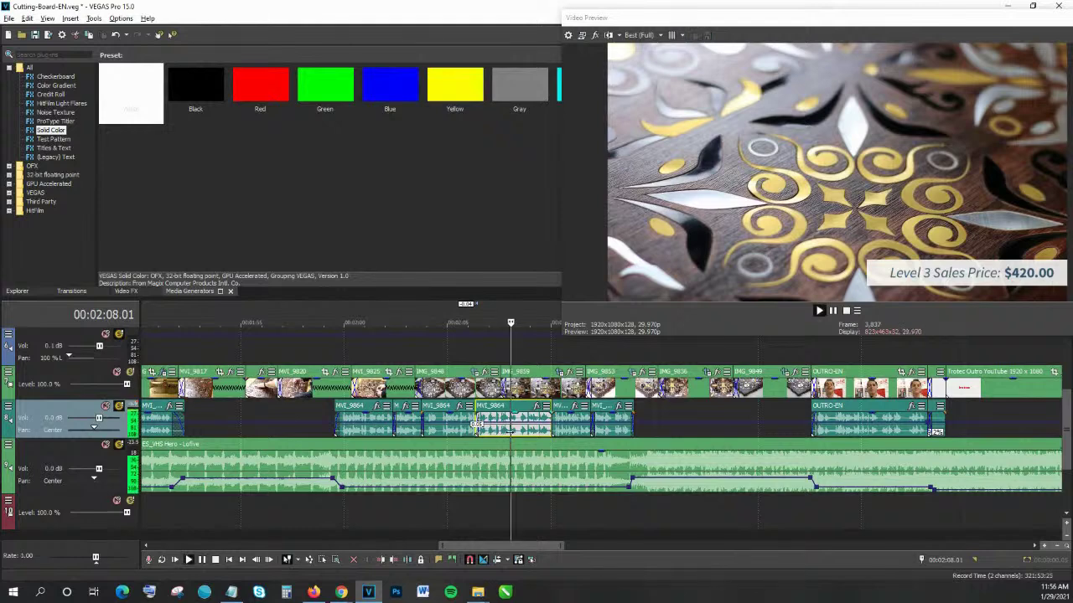
key("space")
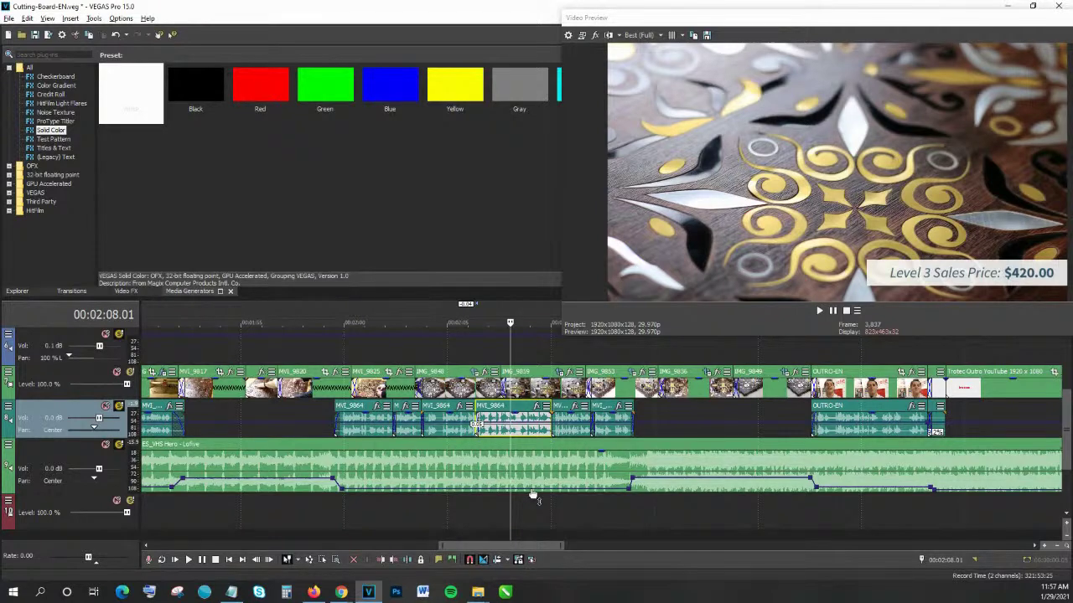
left_click(622, 479)
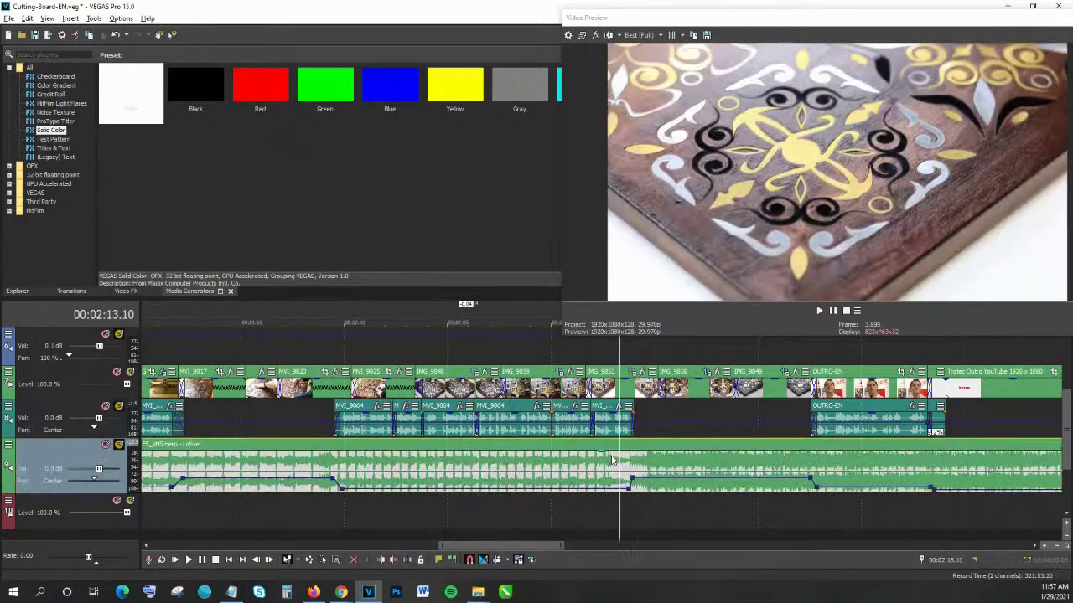
key("space")
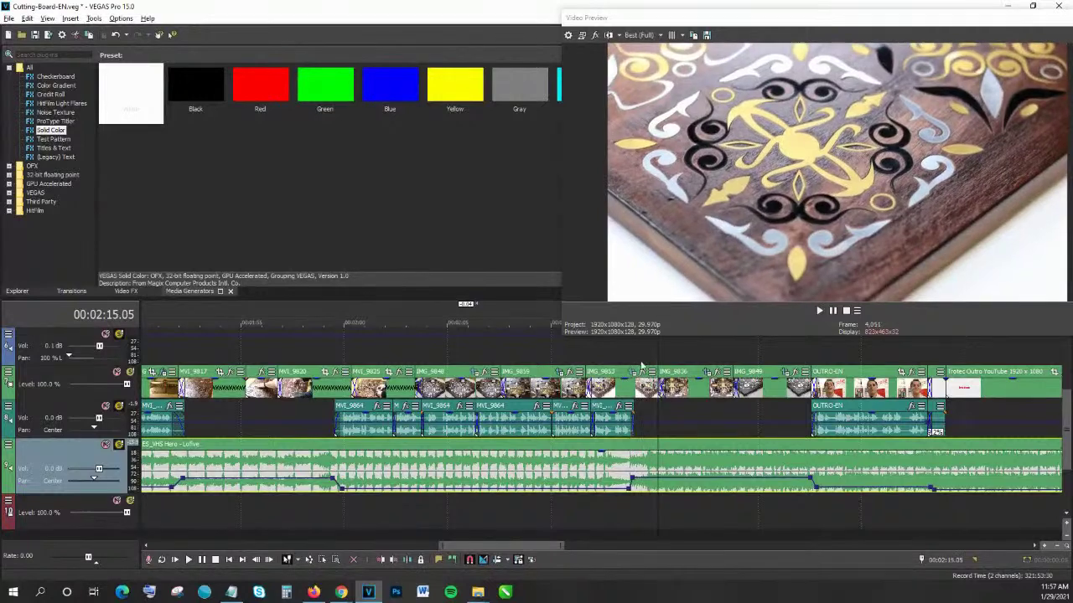
Add points to the music track's volume envelope at about 00:02:13 and raise the middle one to form a peak before the narration ends.
left_click(614, 492)
left_click_drag(614, 492, 614, 477)
left_click(584, 480)
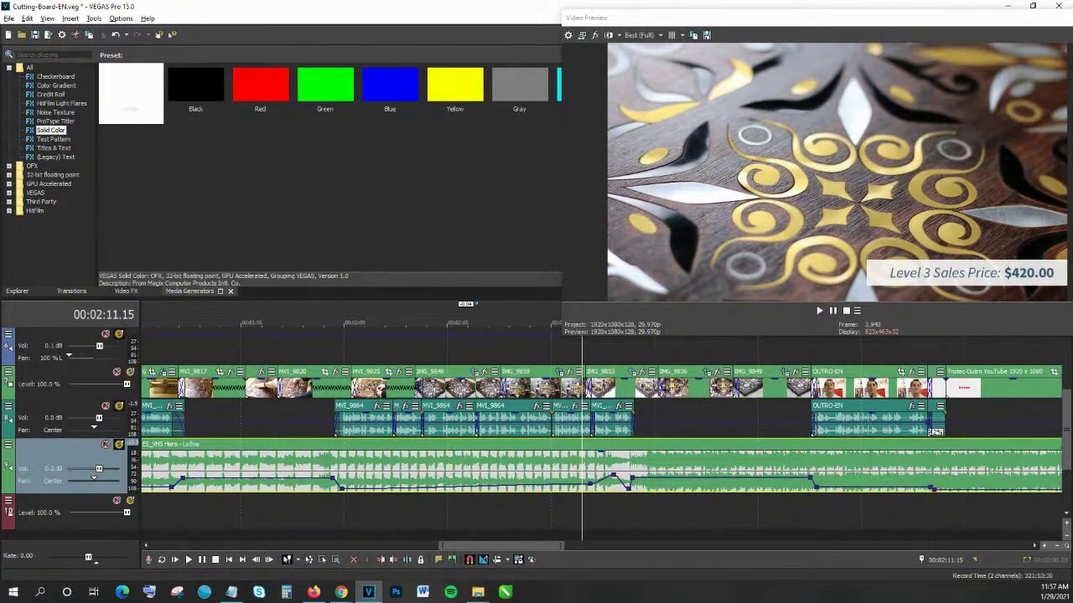
scroll(754, 394, "down", 4)
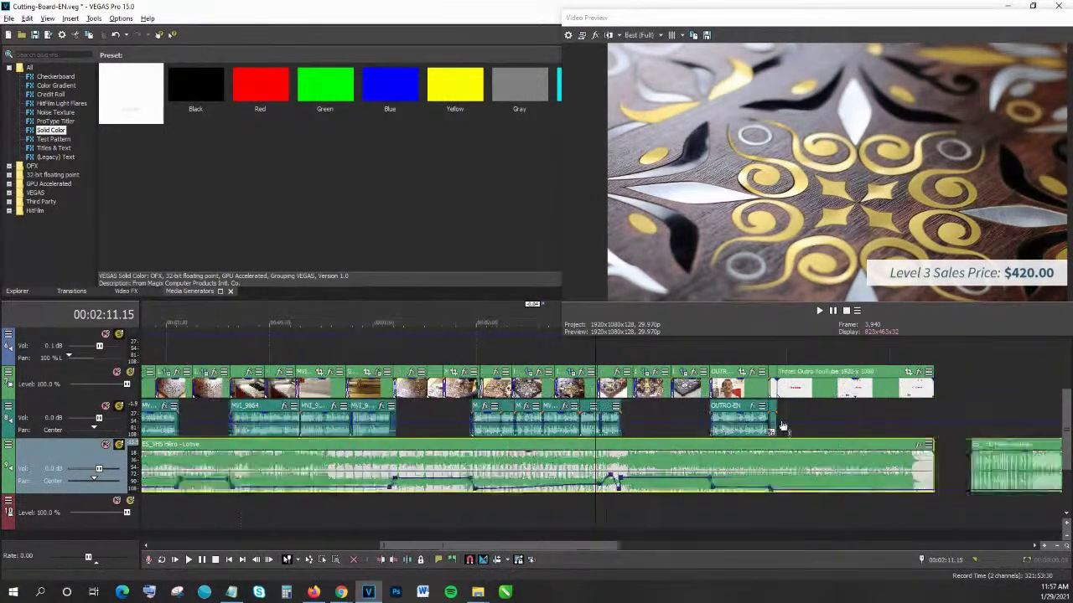
scroll(669, 408, "down", 2)
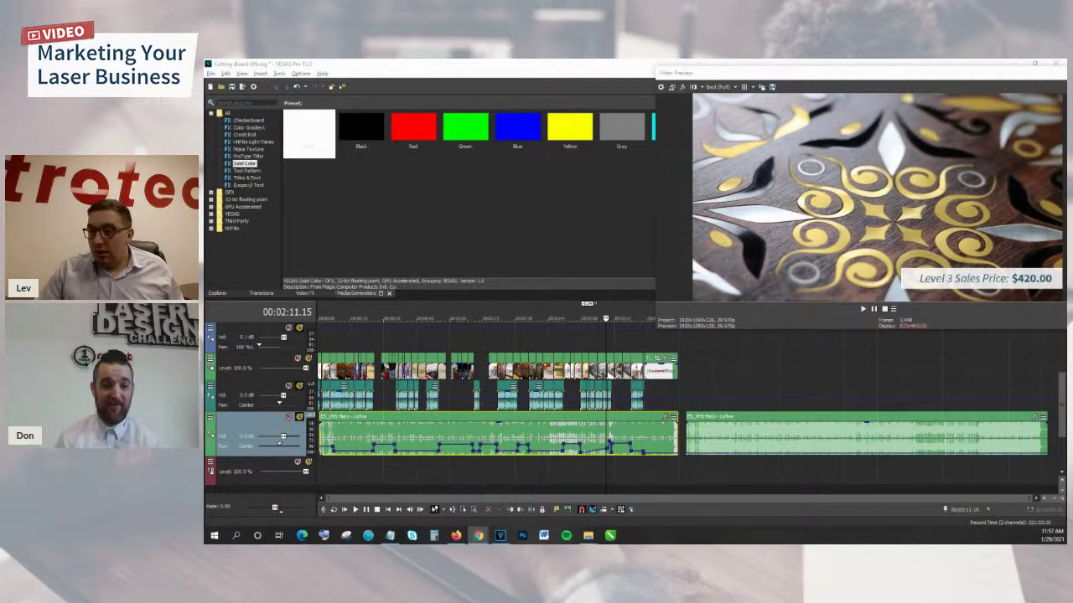
Switch to Chrome, look over the Trotec Canada YouTube videos and search YouTube for "3d engraving trotec".
mouse_move(478, 534)
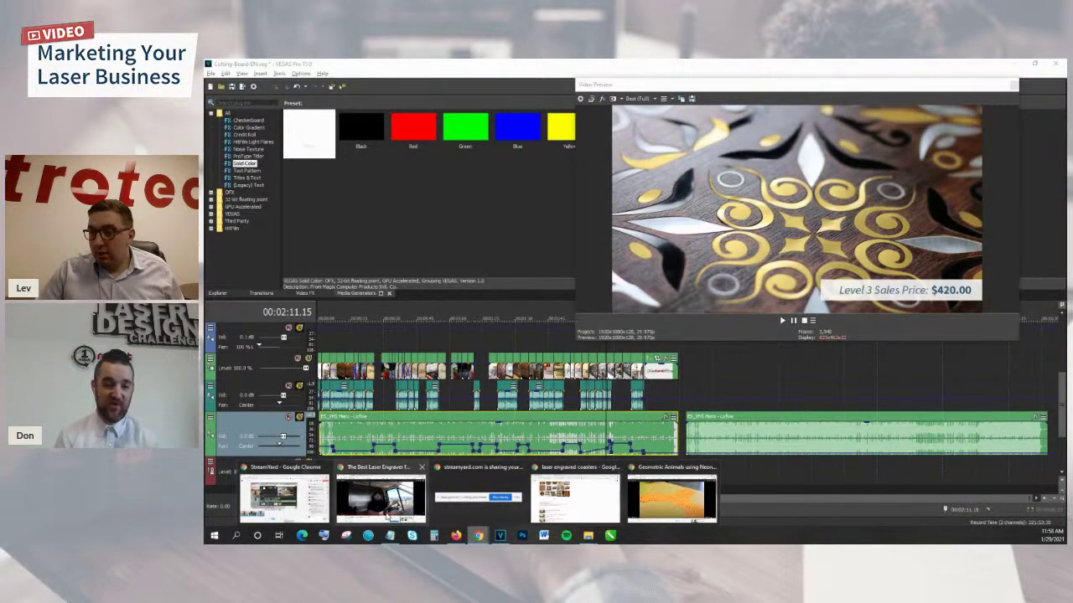
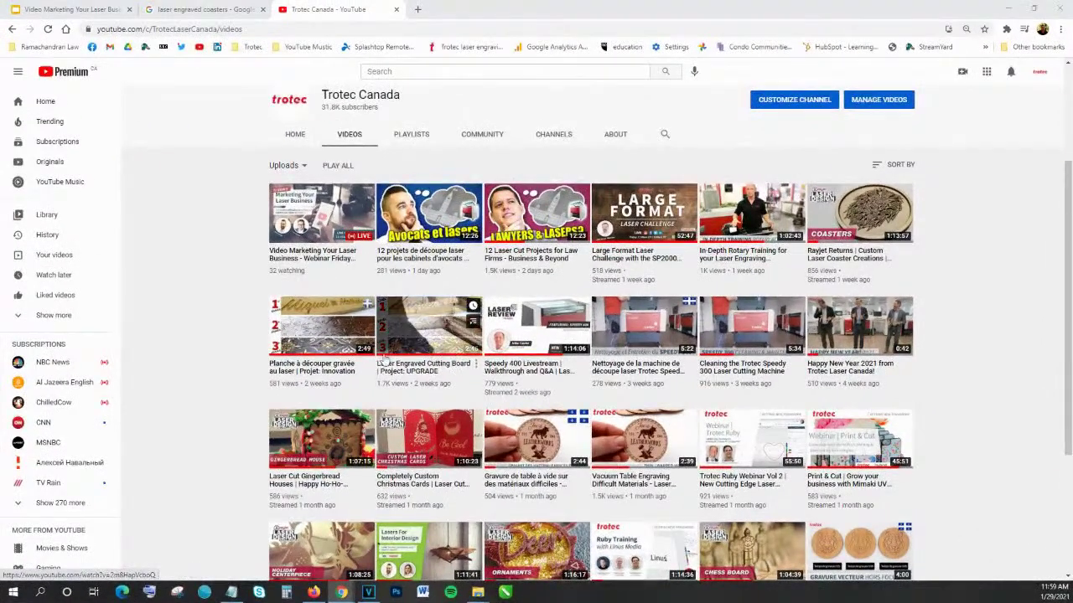
mouse_move(372, 338)
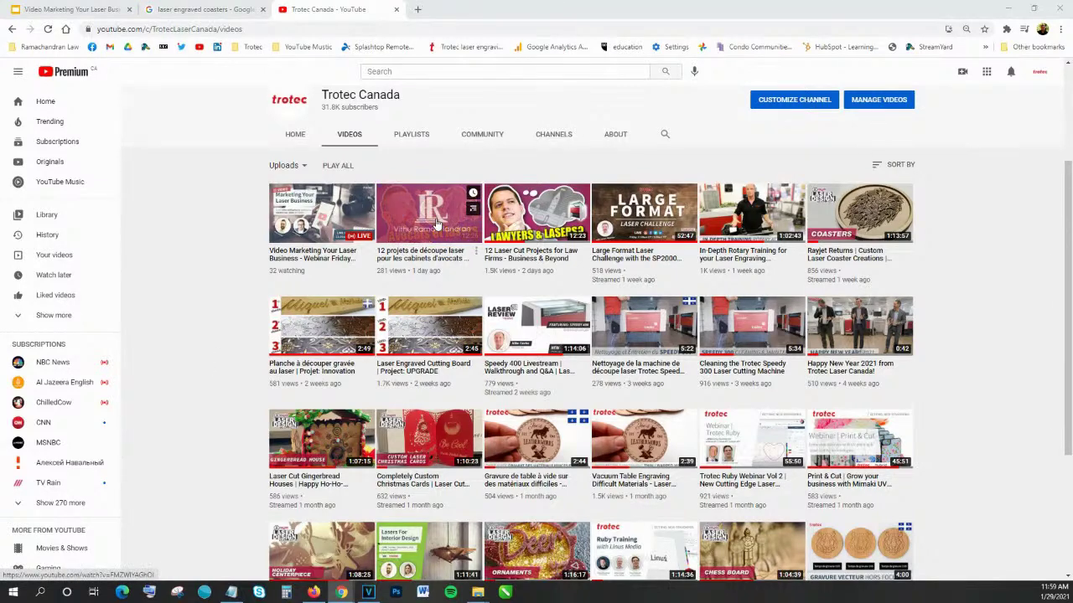
mouse_move(506, 219)
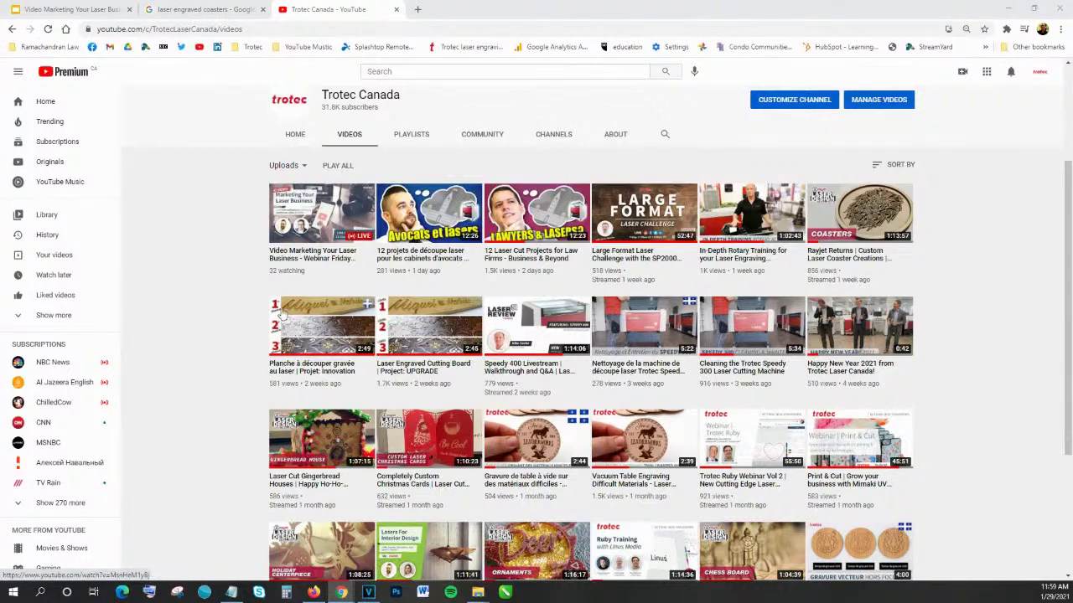
mouse_move(412, 241)
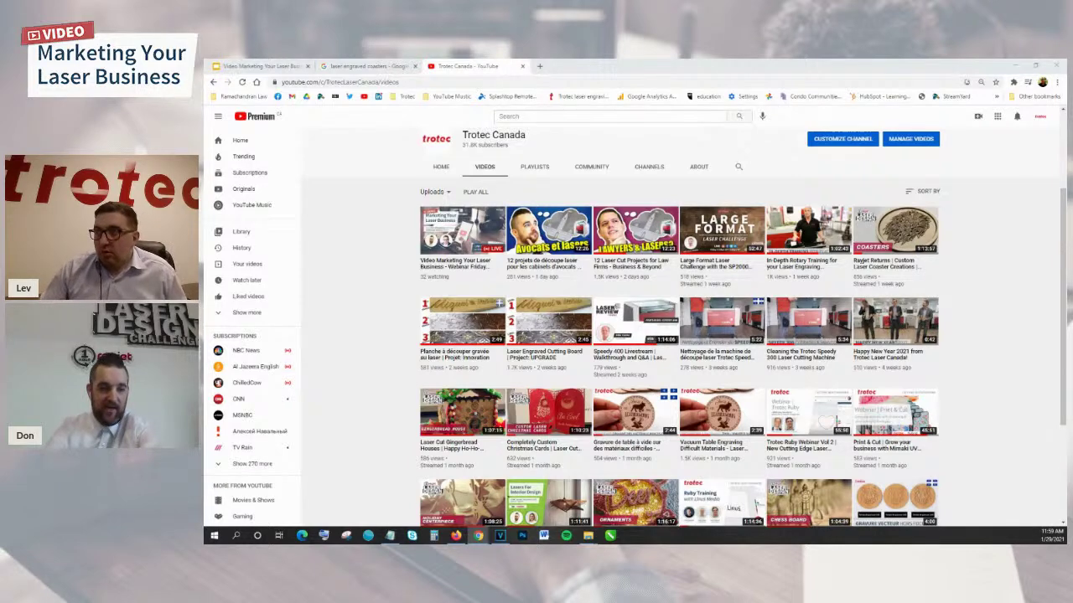
left_click(555, 113)
type("3d ")
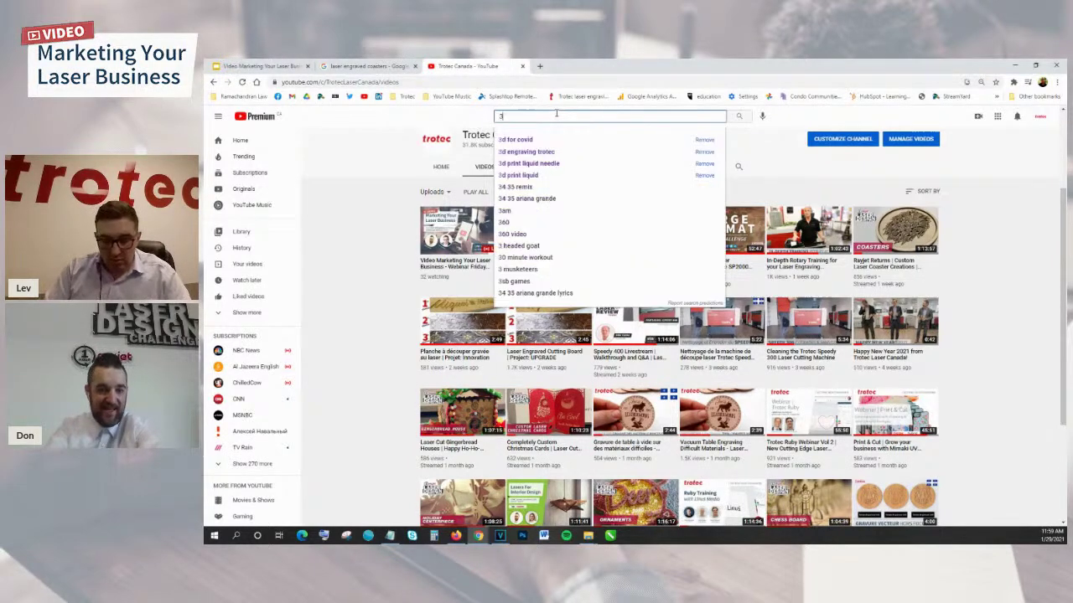
type("engraving trotec")
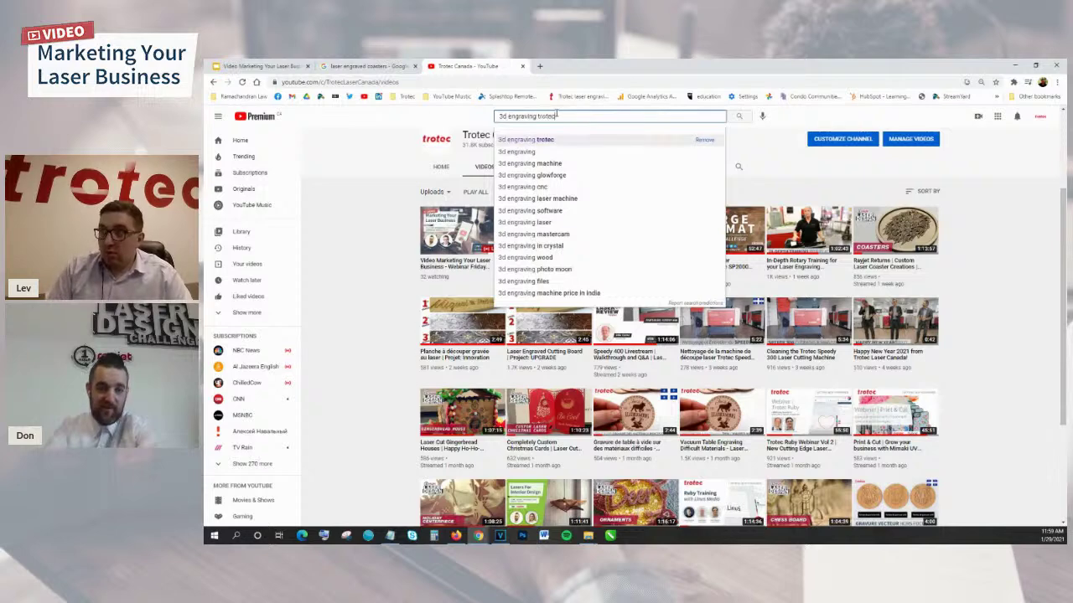
key("Return")
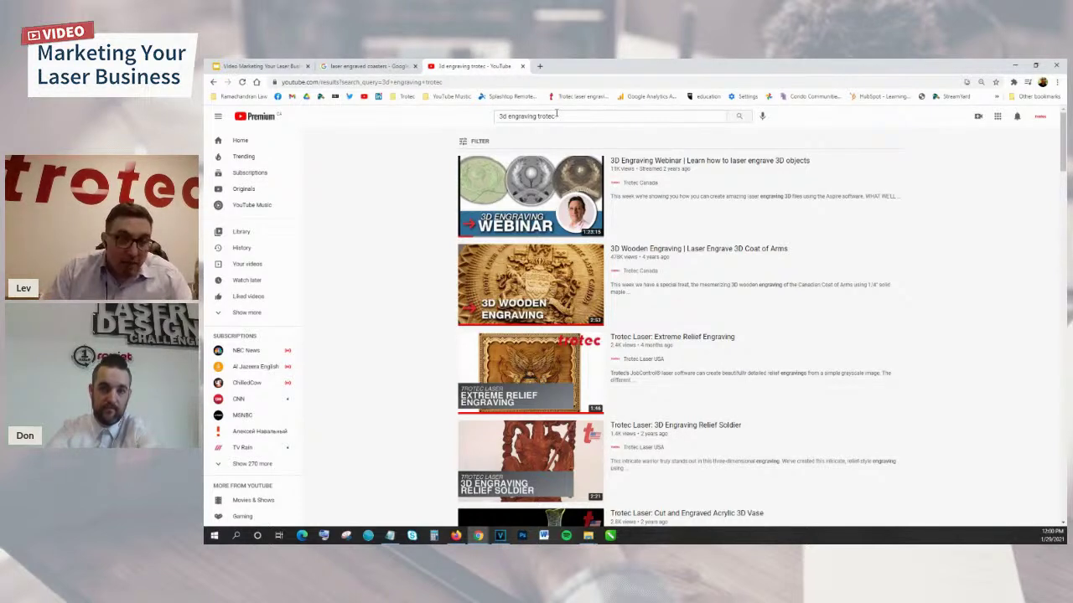
Open the "3D Wooden Engraving | Laser Engrave 3D Coat of Arms" video in a new browser tab and show its analytics.
mouse_move(760, 285)
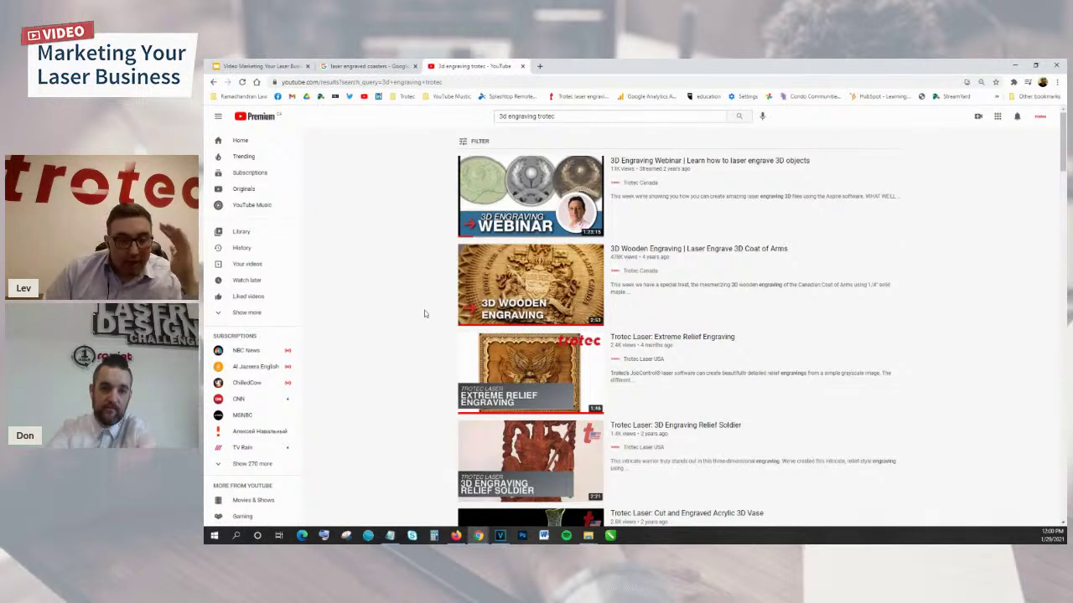
mouse_move(531, 289)
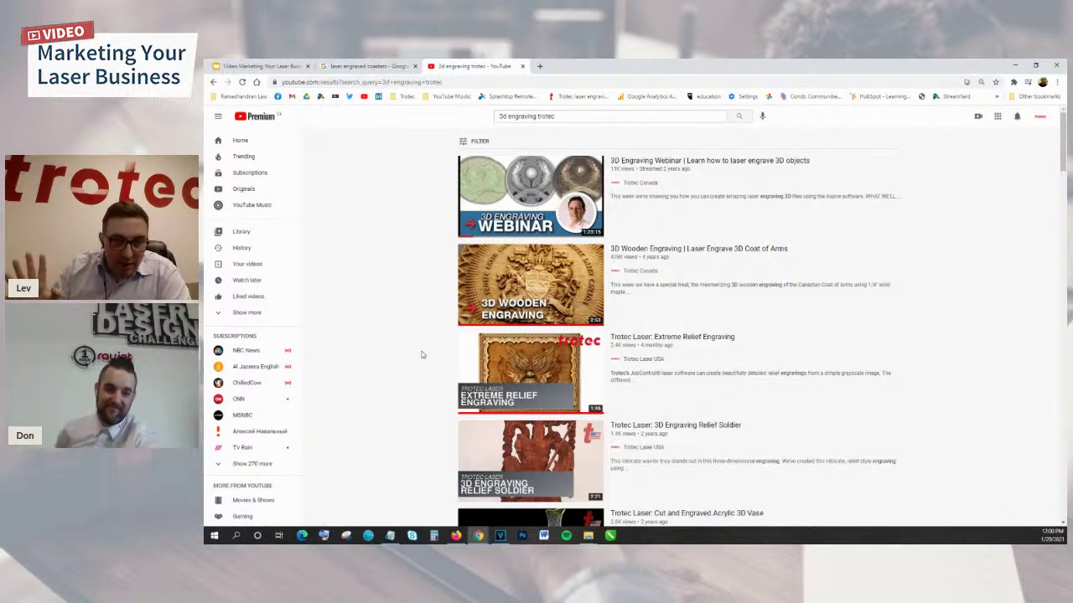
mouse_move(687, 285)
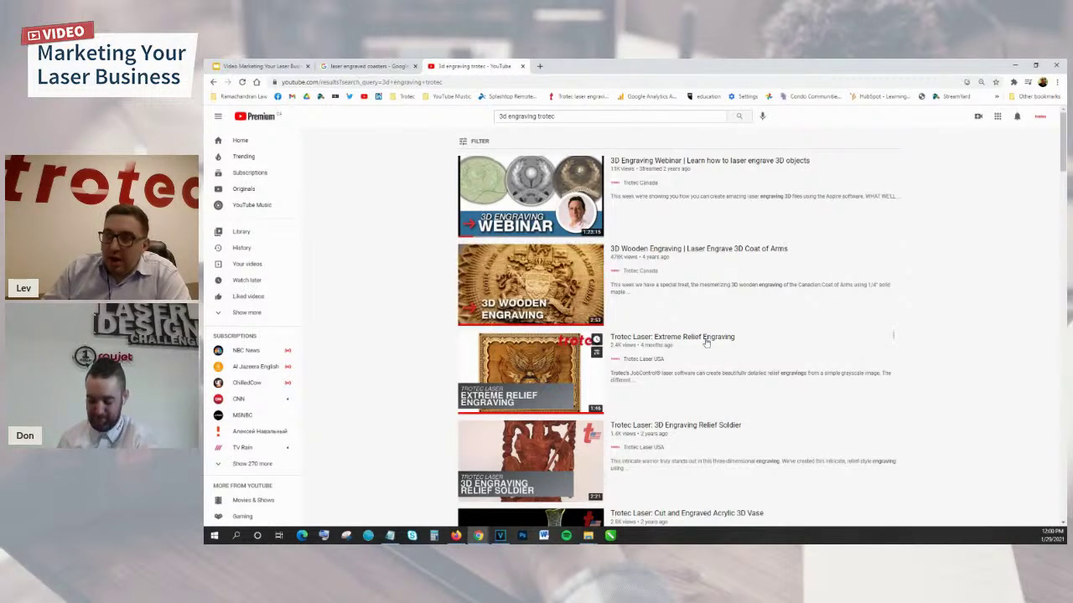
mouse_move(706, 342)
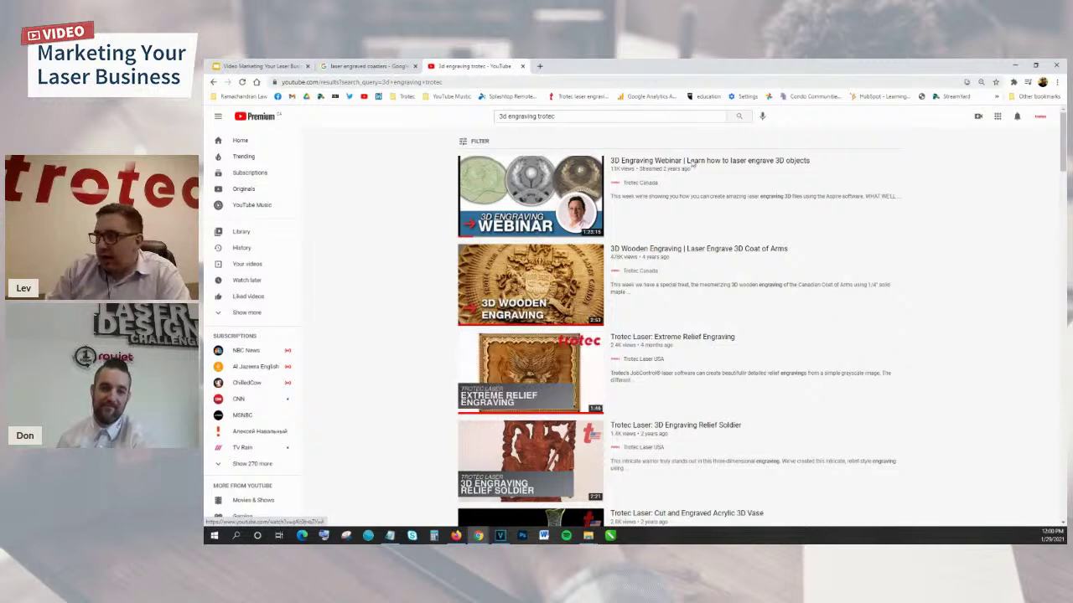
middle_click(715, 253)
key("ctrl+Tab")
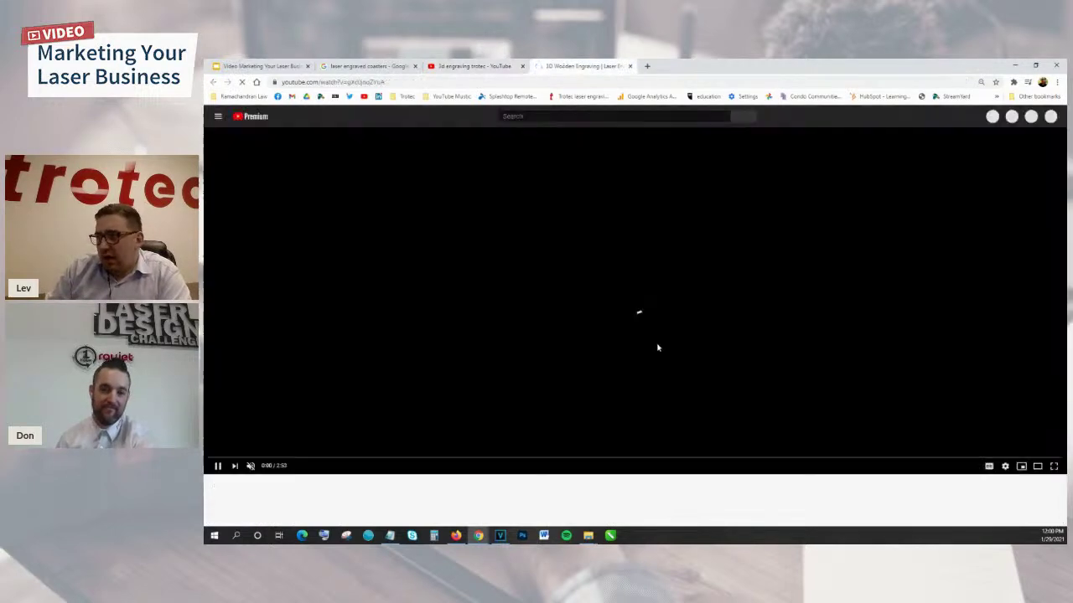
scroll(706, 277, "down", 4)
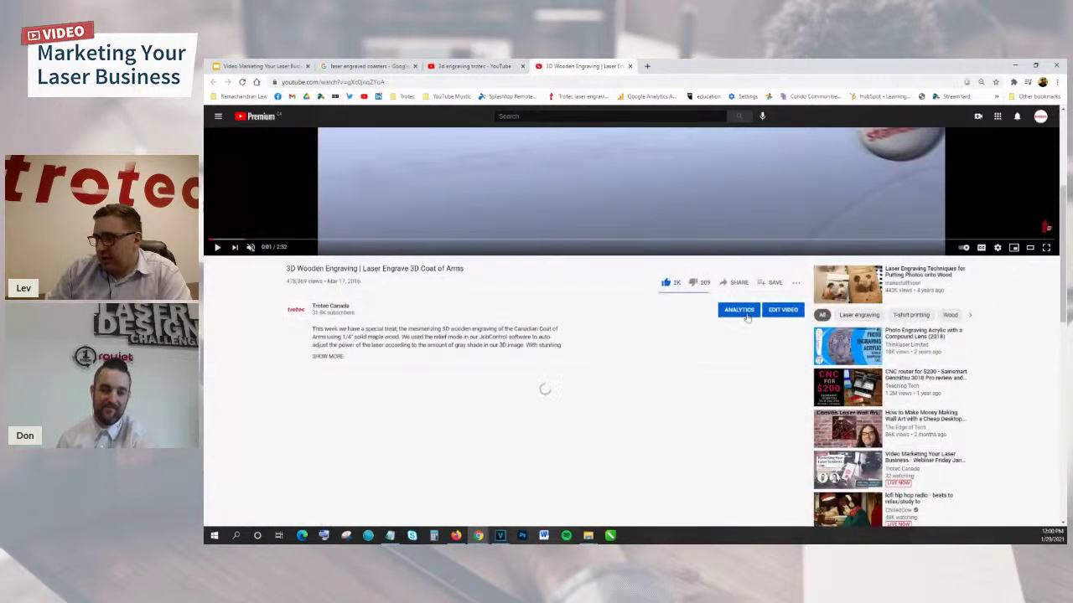
left_click(736, 319)
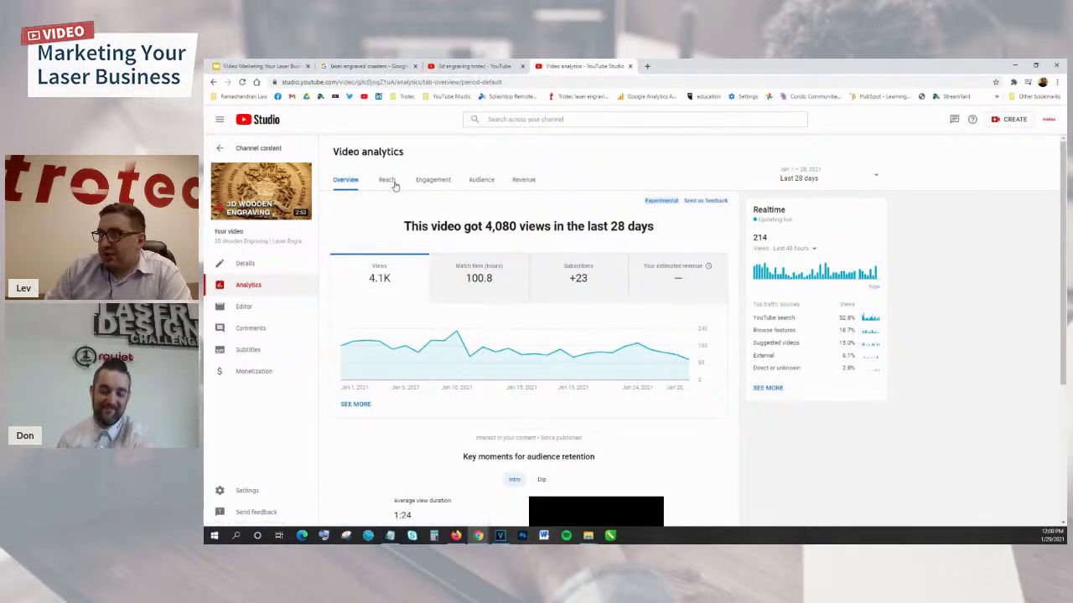
Set the video analytics to a custom period starting 1/1/17 and open the Reach report.
left_click(793, 173)
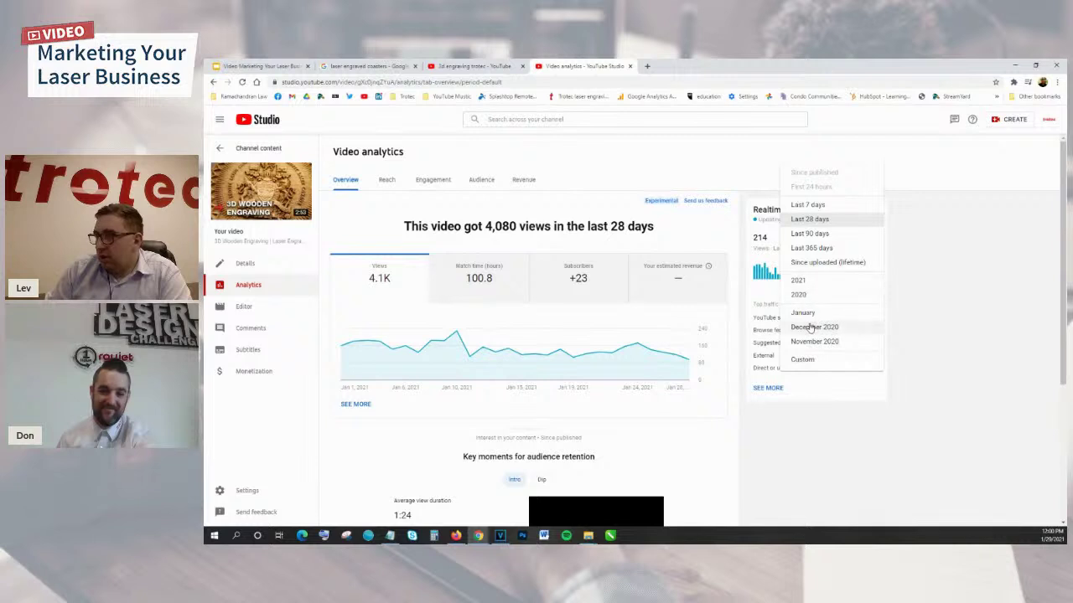
left_click(803, 358)
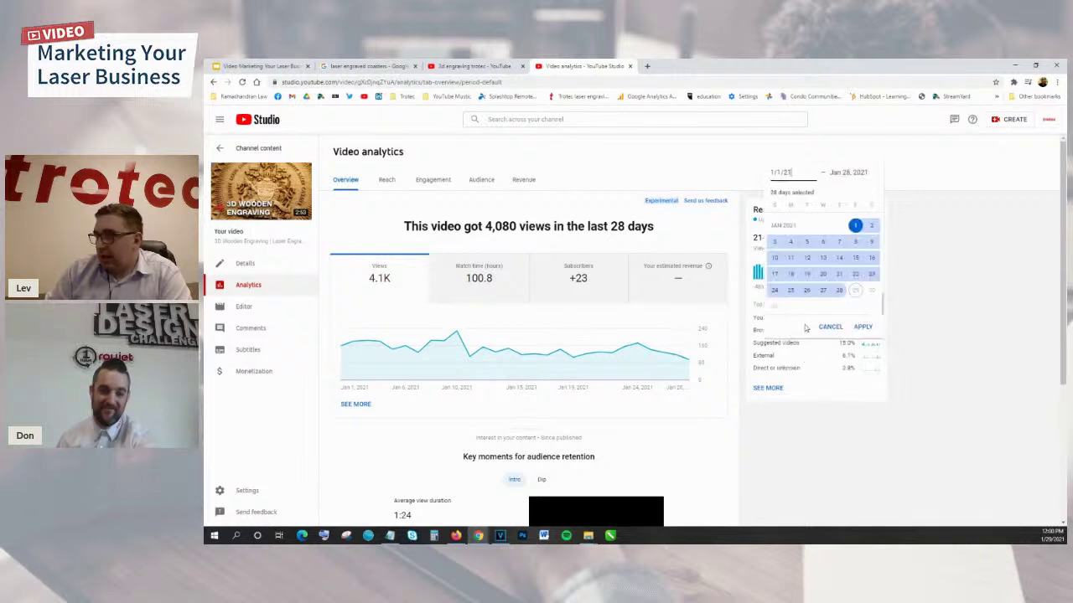
left_click_drag(792, 174, 784, 173)
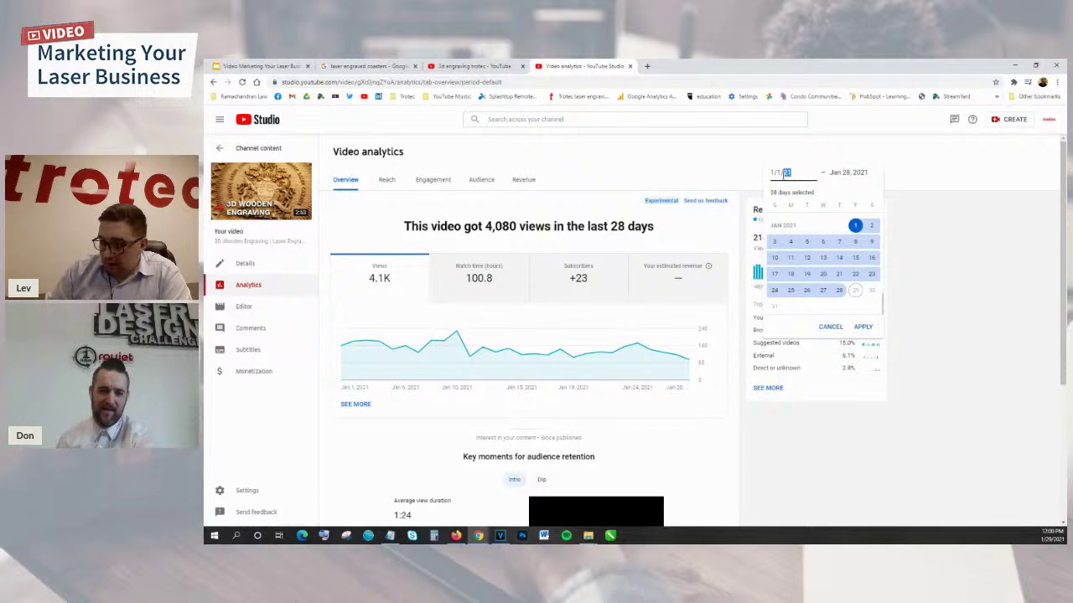
type("201")
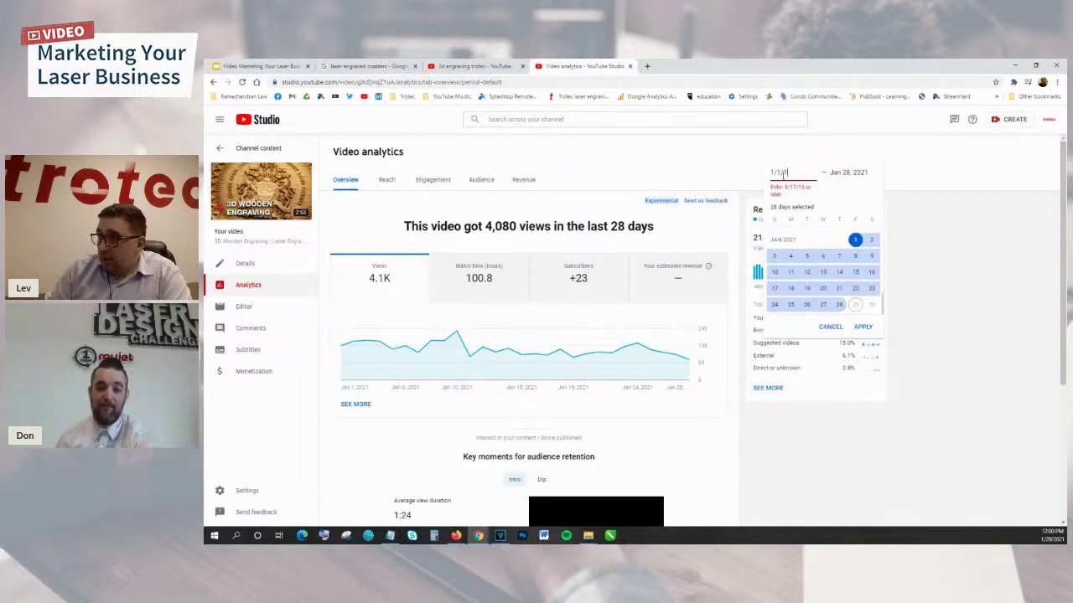
type("7")
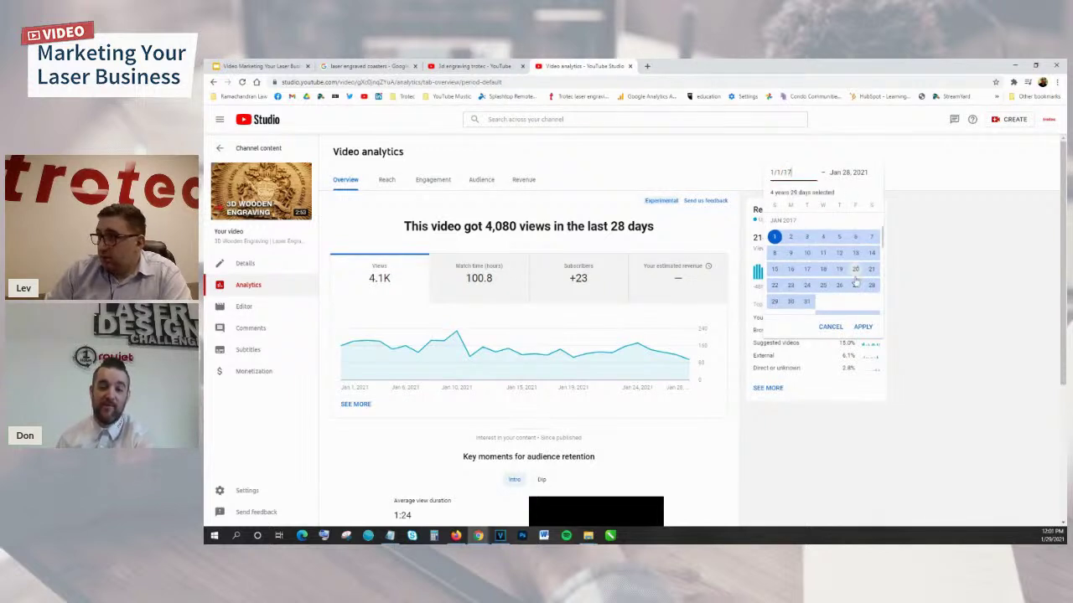
left_click(862, 326)
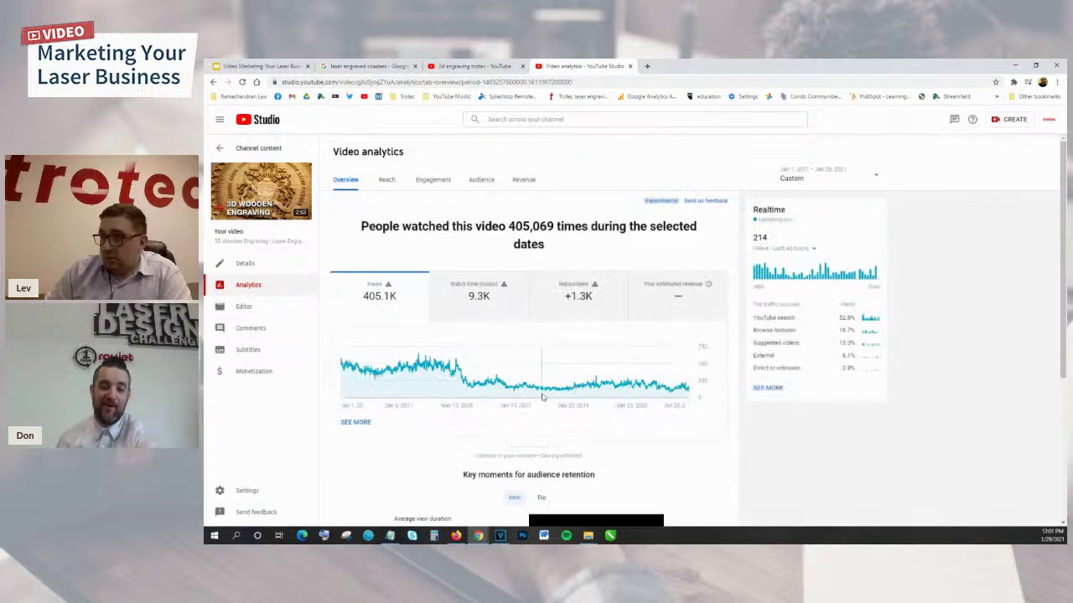
left_click(388, 180)
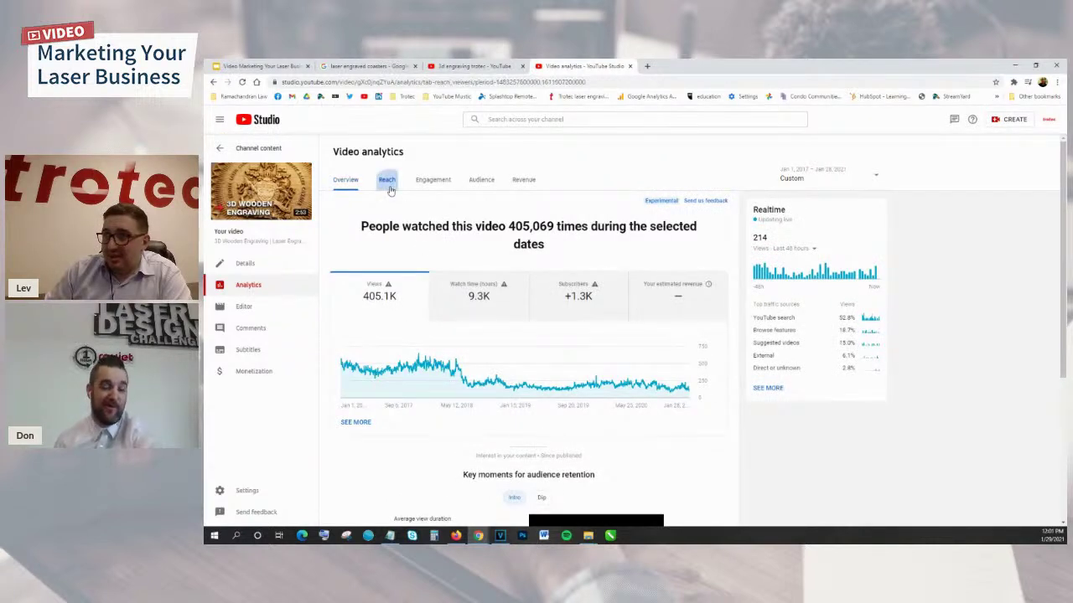
Look over the video's Reach report, glancing at the YouTube search results and the "Marketing your video" slide.
mouse_move(396, 228)
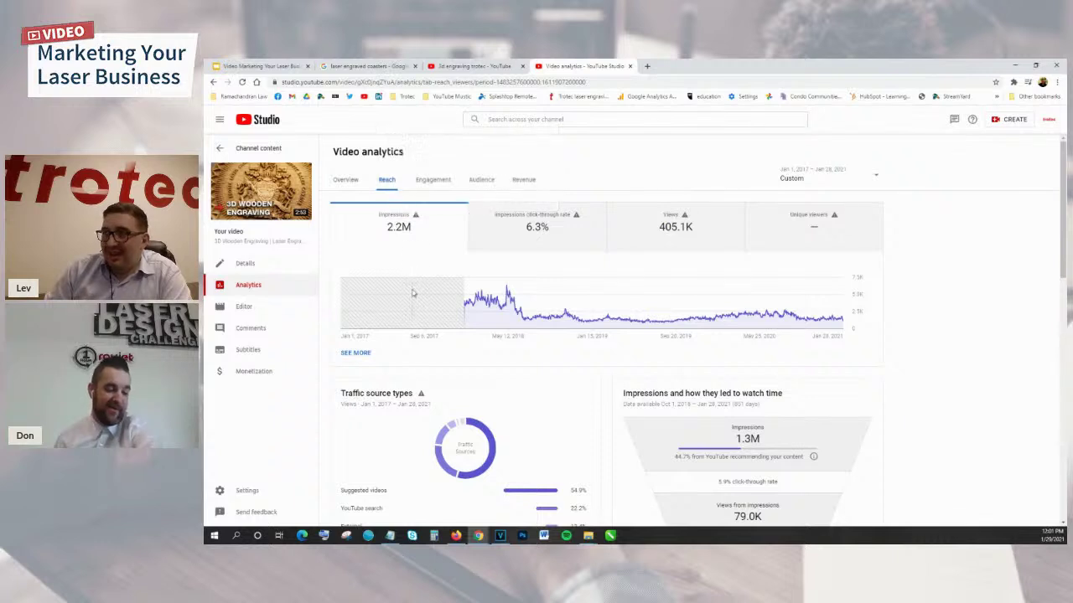
left_click(355, 182)
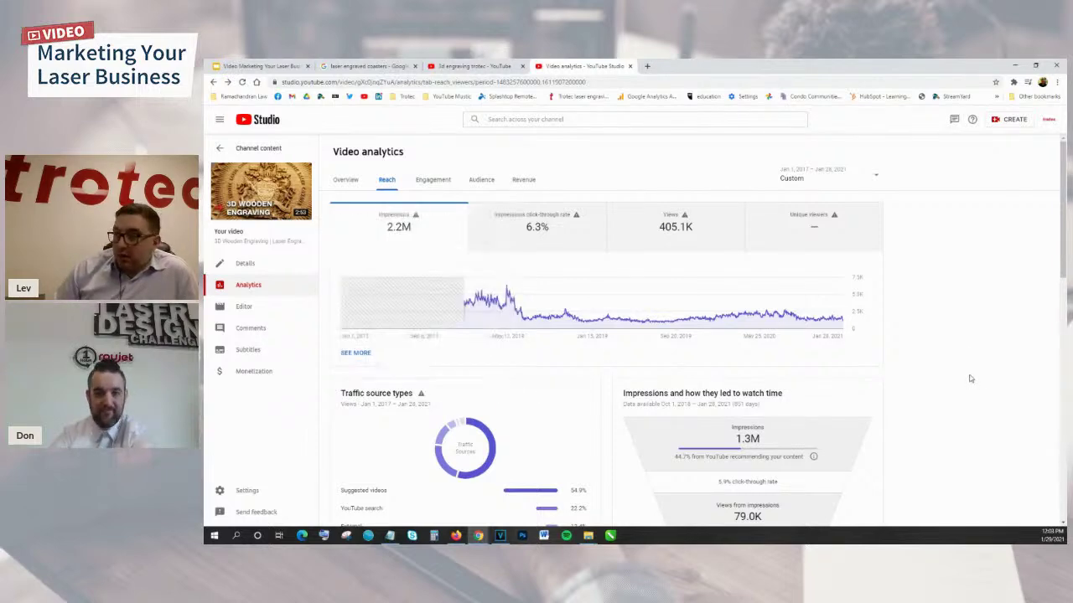
left_click(457, 66)
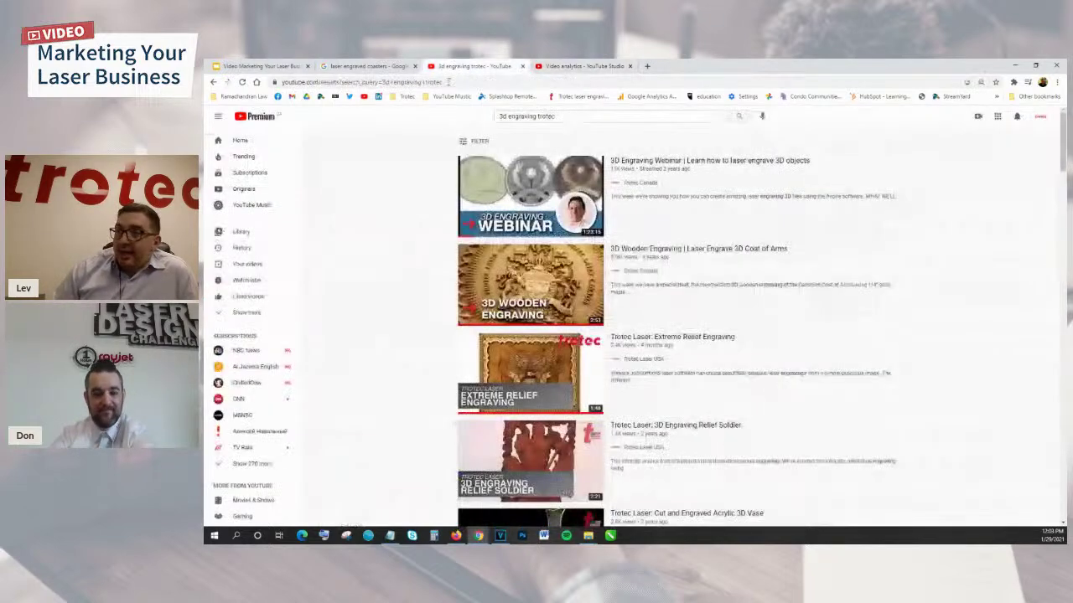
left_click(258, 65)
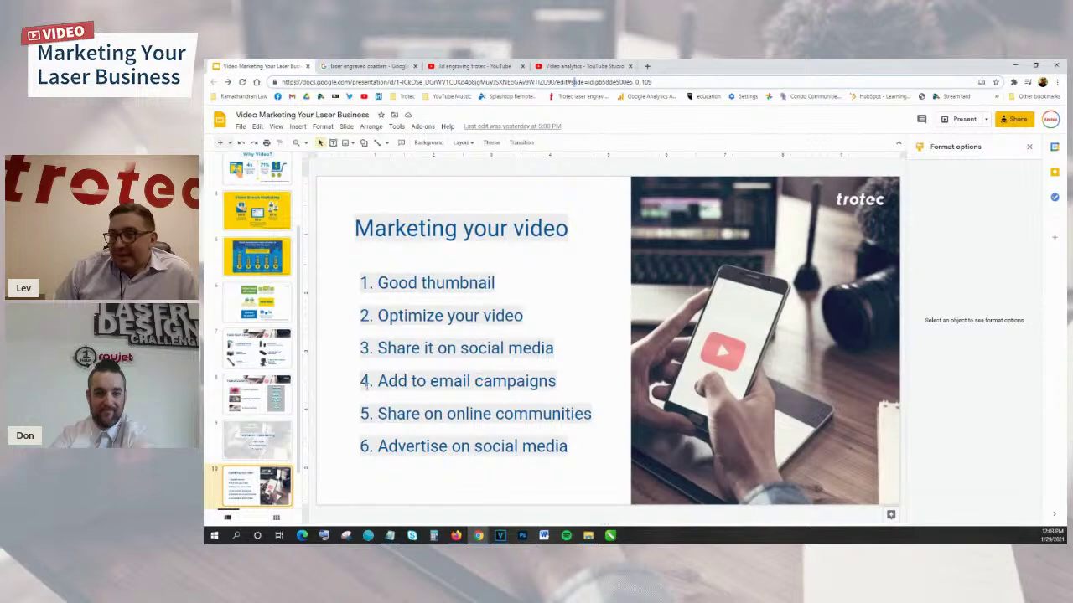
left_click(578, 66)
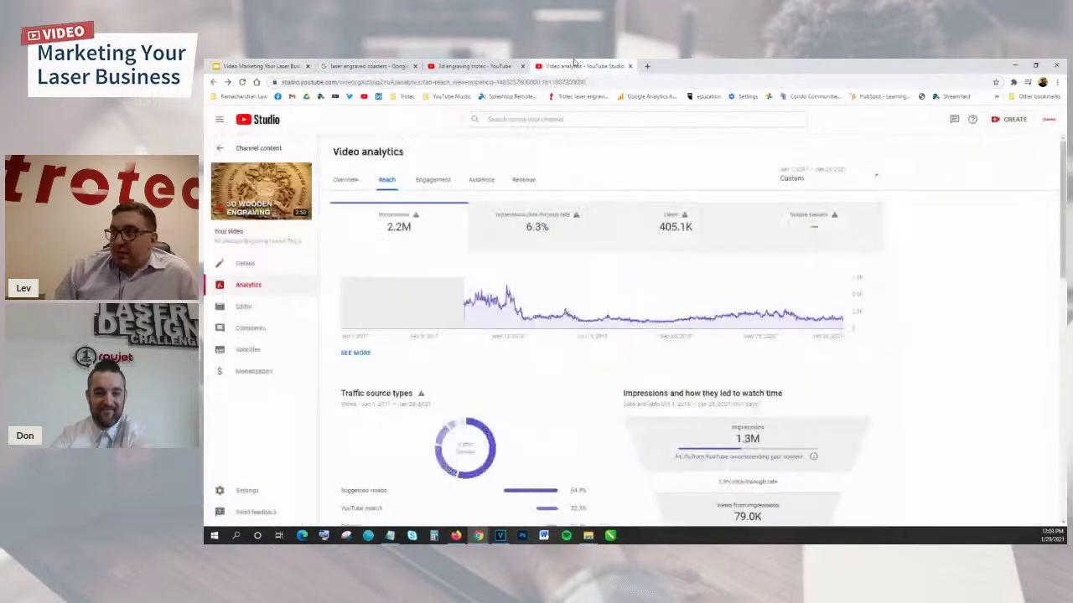
Go back to the "3d engraving trotec" search results and open the Trotec Canada channel page from there.
left_click(473, 65)
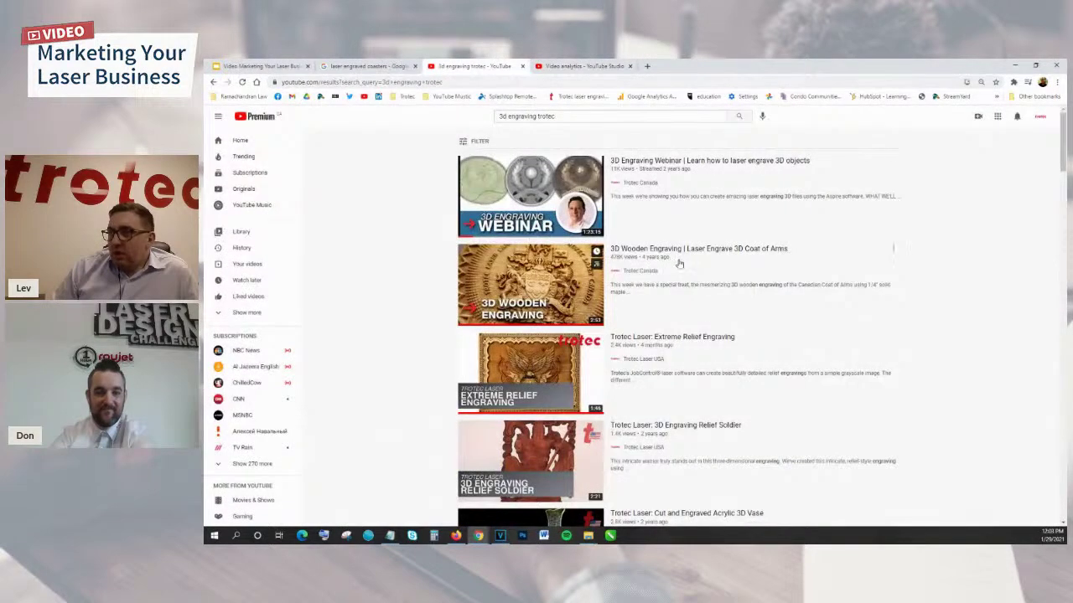
left_click(1042, 121)
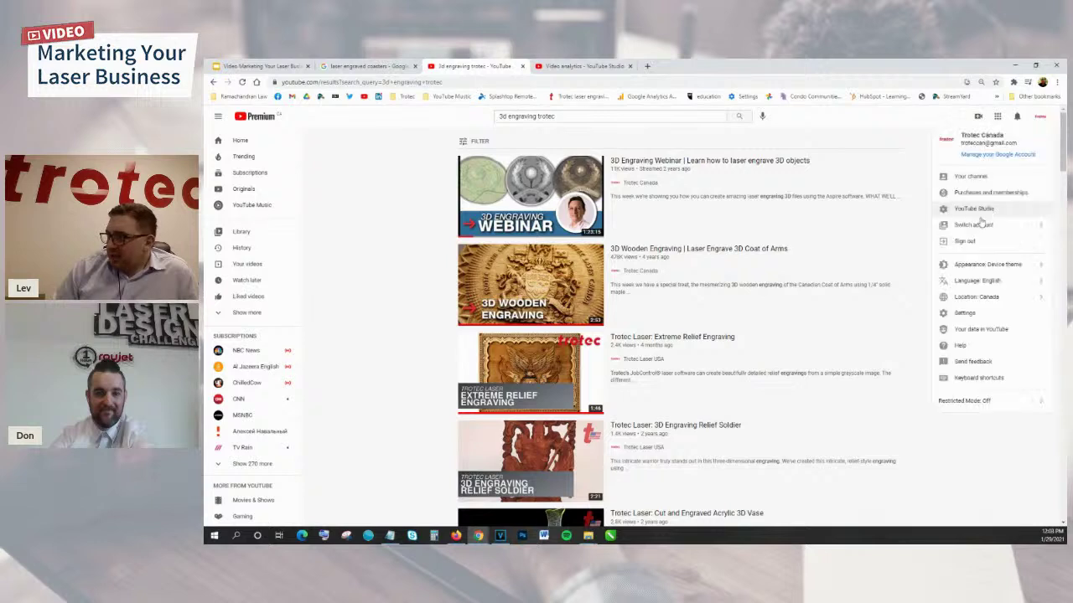
left_click(964, 192)
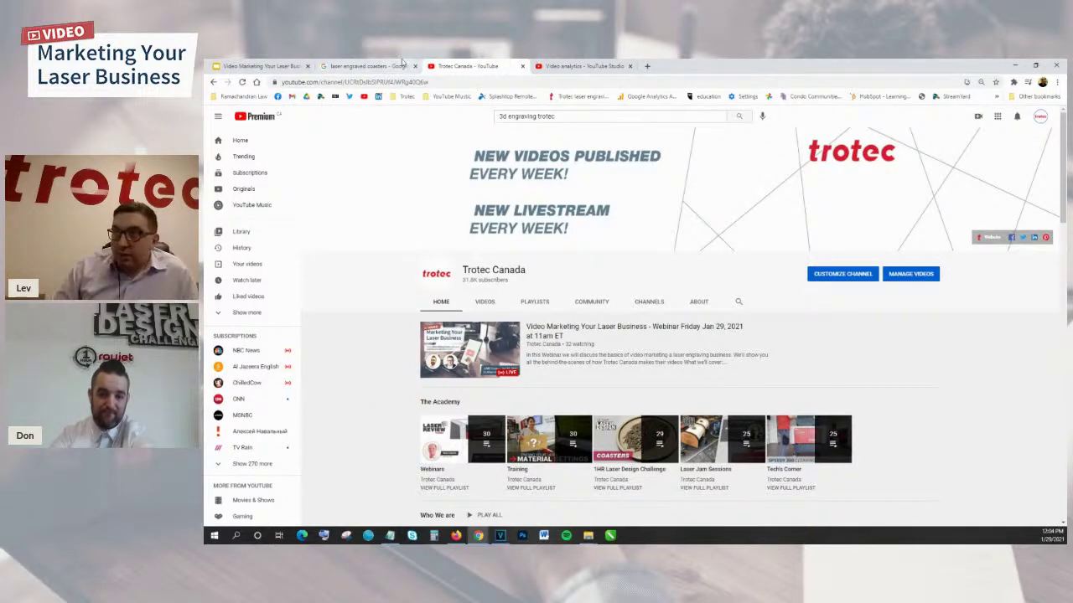
Examine the Google results for "laser engraved coasters", including the images, the YouTube videos, the related questions and the website listings.
left_click(369, 66)
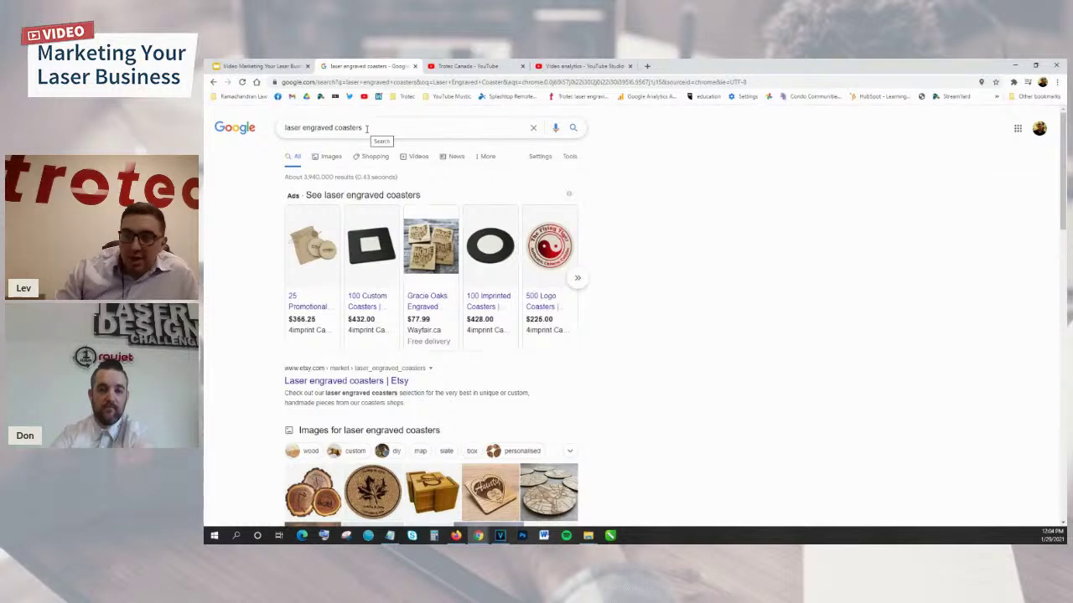
scroll(391, 379, "down", 5)
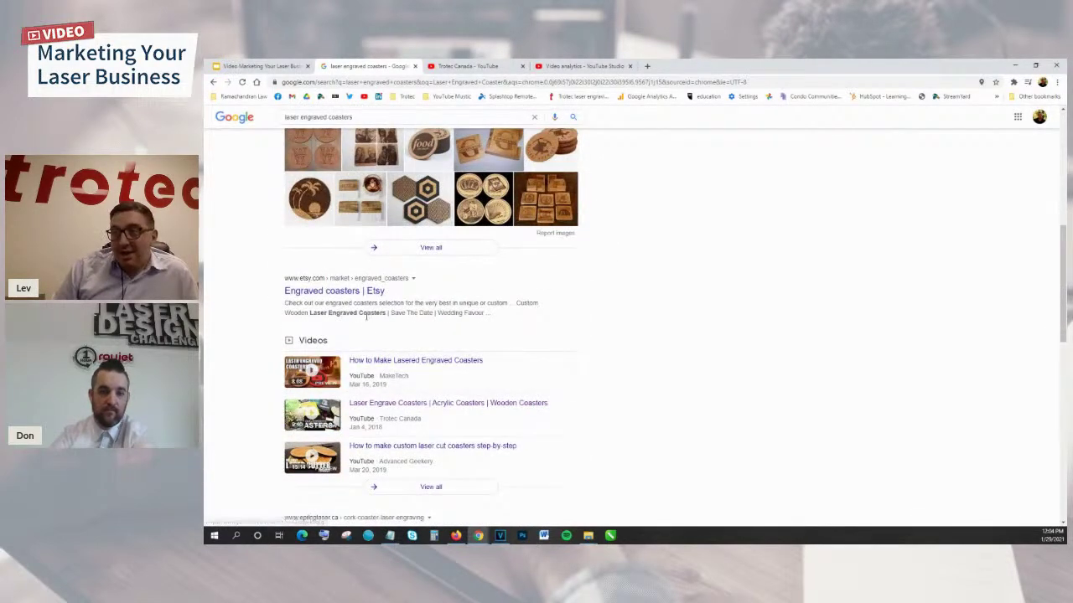
scroll(366, 317, "up", 4)
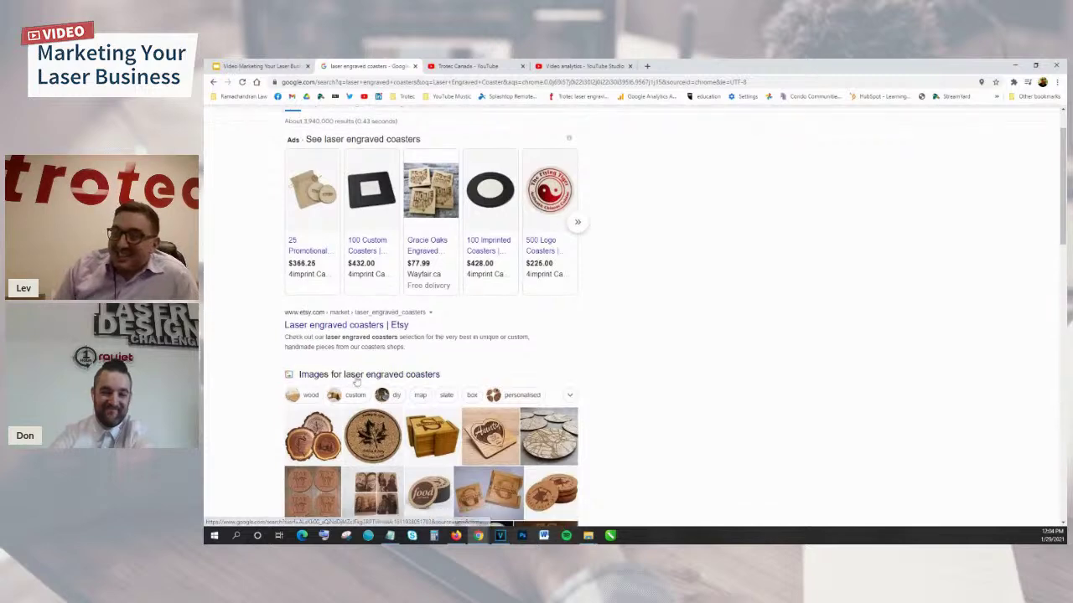
scroll(356, 381, "down", 4)
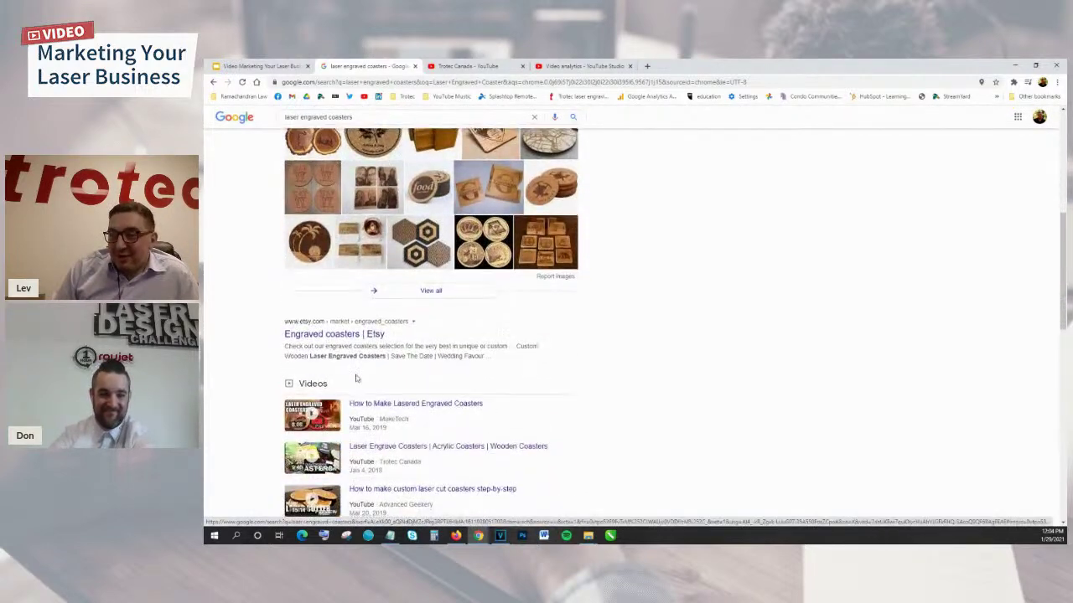
scroll(355, 378, "down", 2)
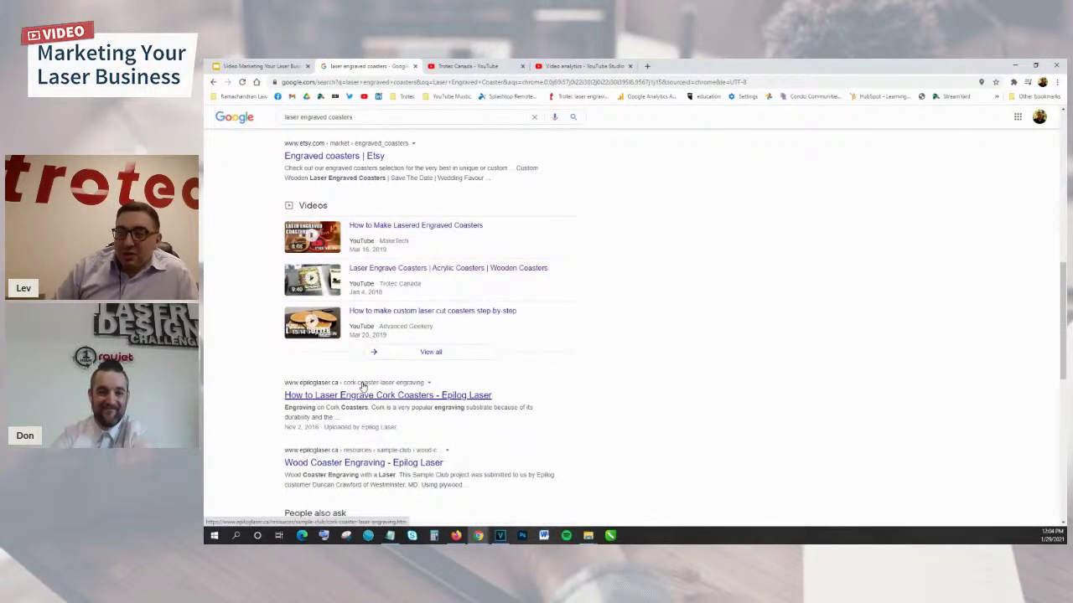
scroll(361, 381, "down", 1)
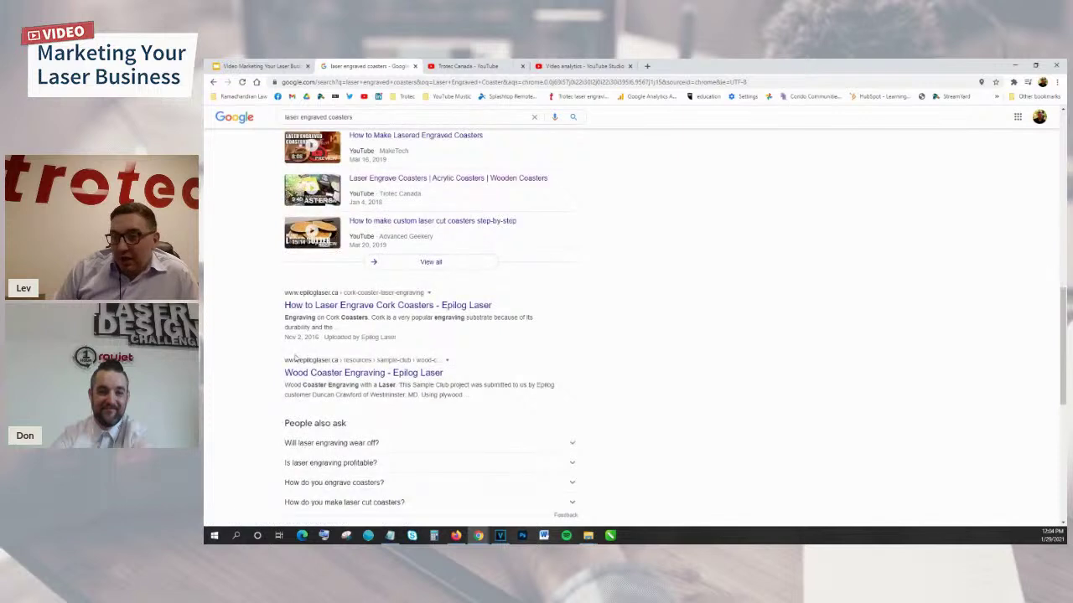
scroll(295, 352, "down", 2)
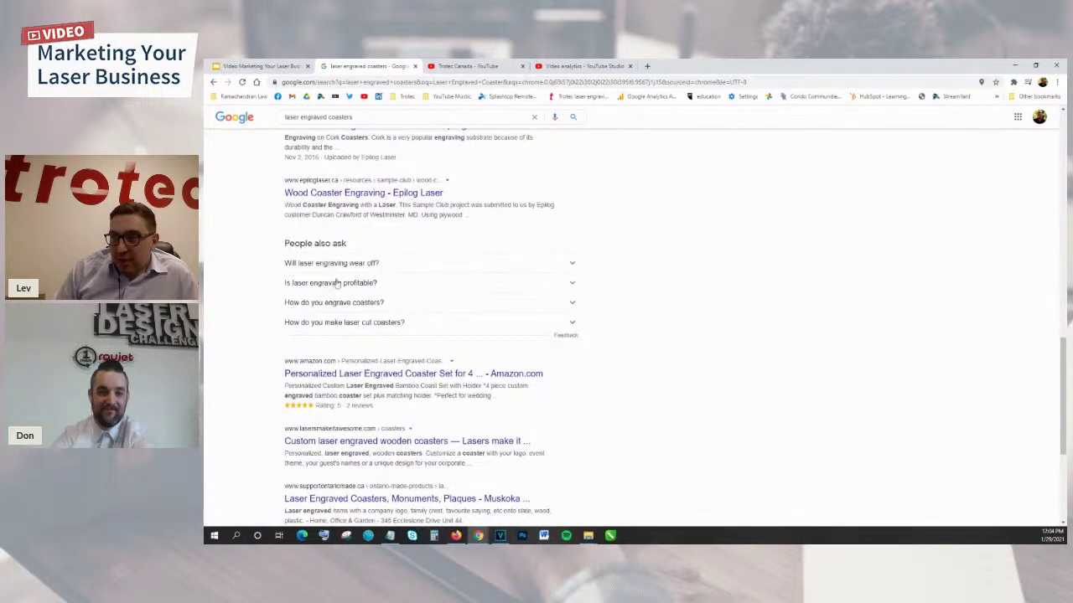
scroll(310, 315, "down", 1)
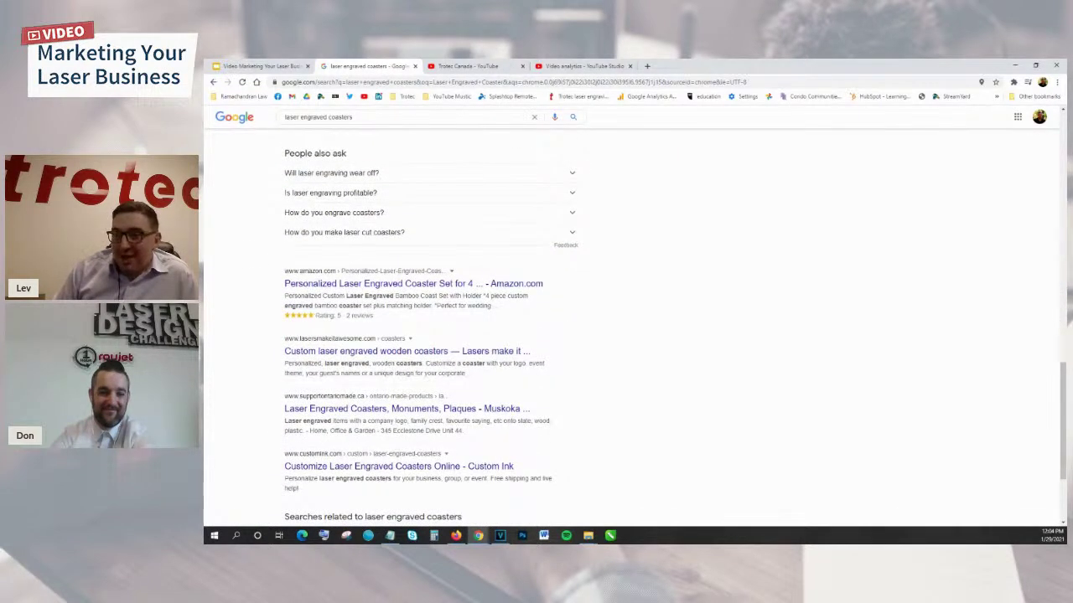
scroll(331, 308, "down", 1)
scroll(319, 318, "up", 3)
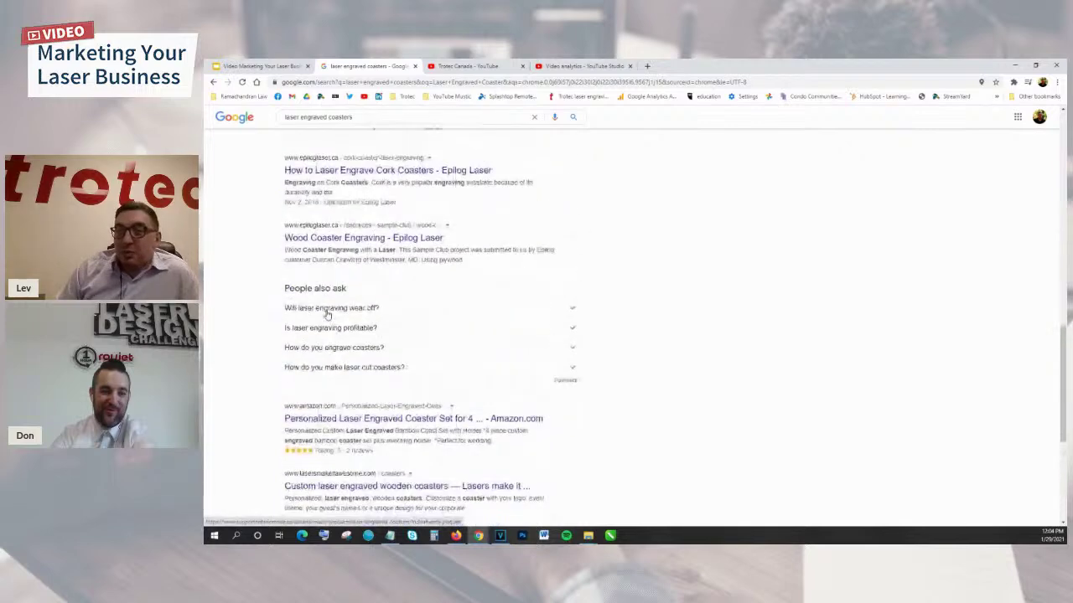
scroll(302, 325, "up", 2)
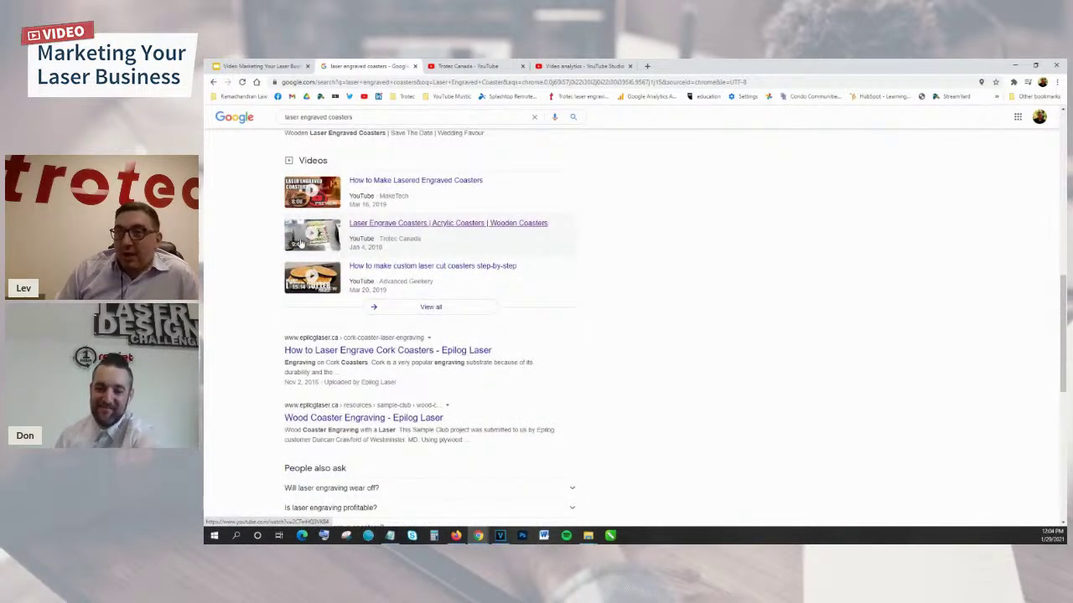
scroll(377, 369, "up", 2)
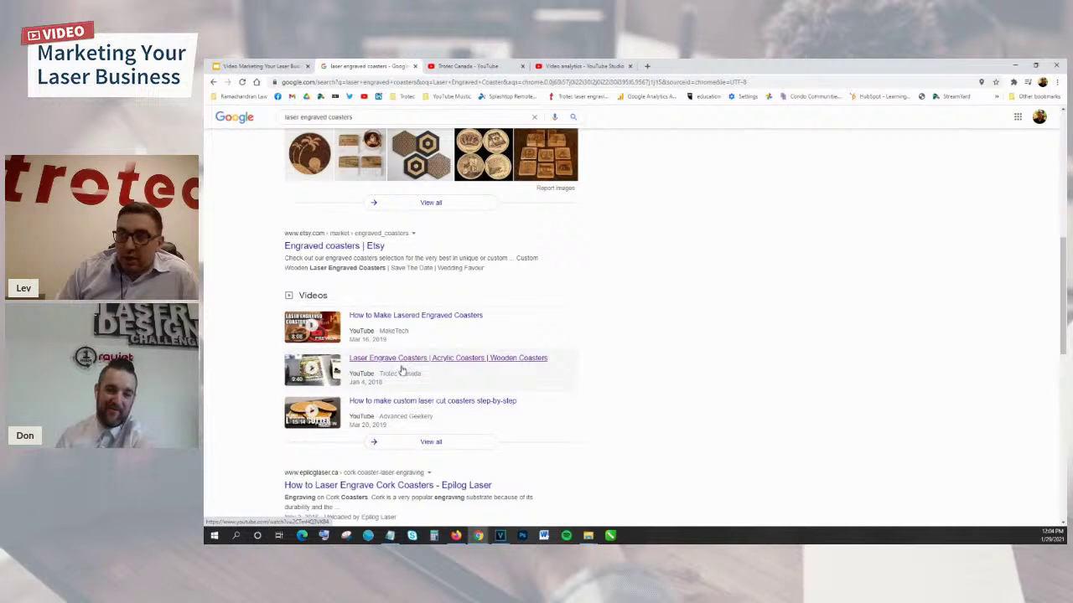
scroll(401, 372, "down", 1)
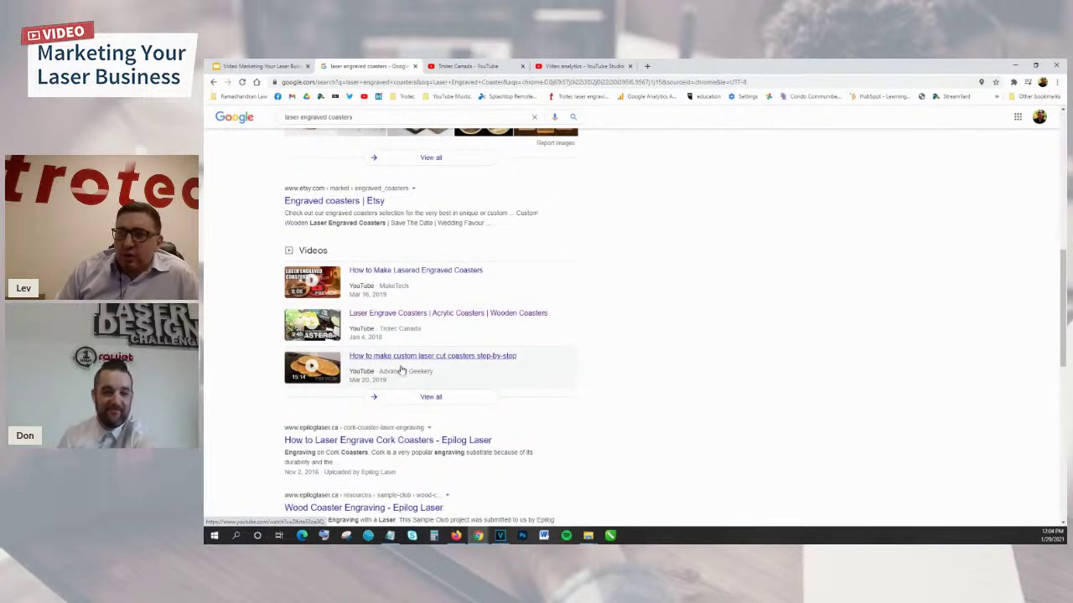
scroll(402, 369, "down", 2)
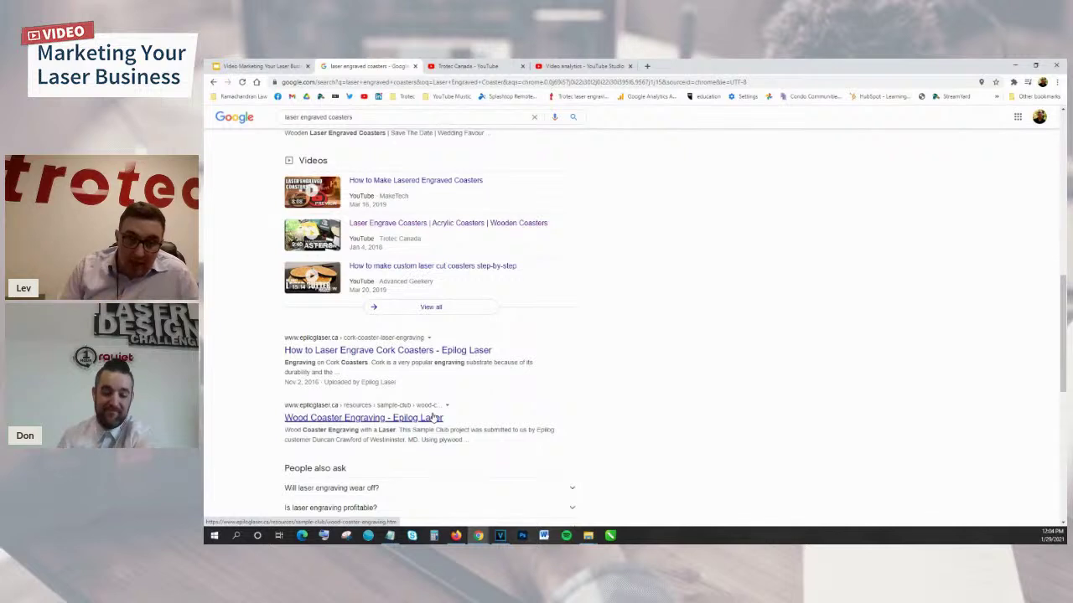
scroll(674, 310, "down", 5)
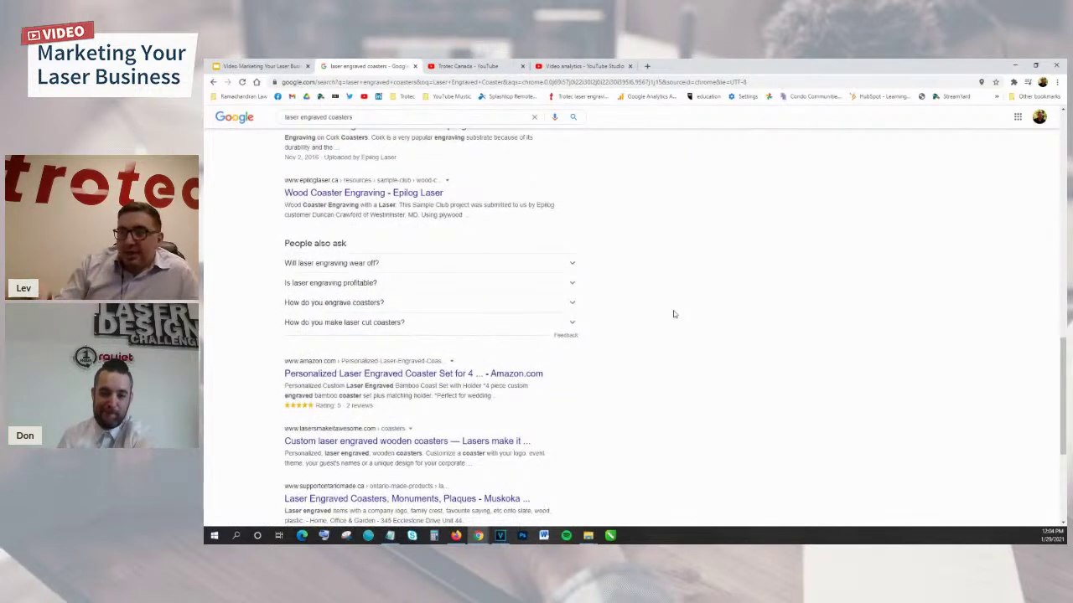
scroll(543, 394, "down", 3)
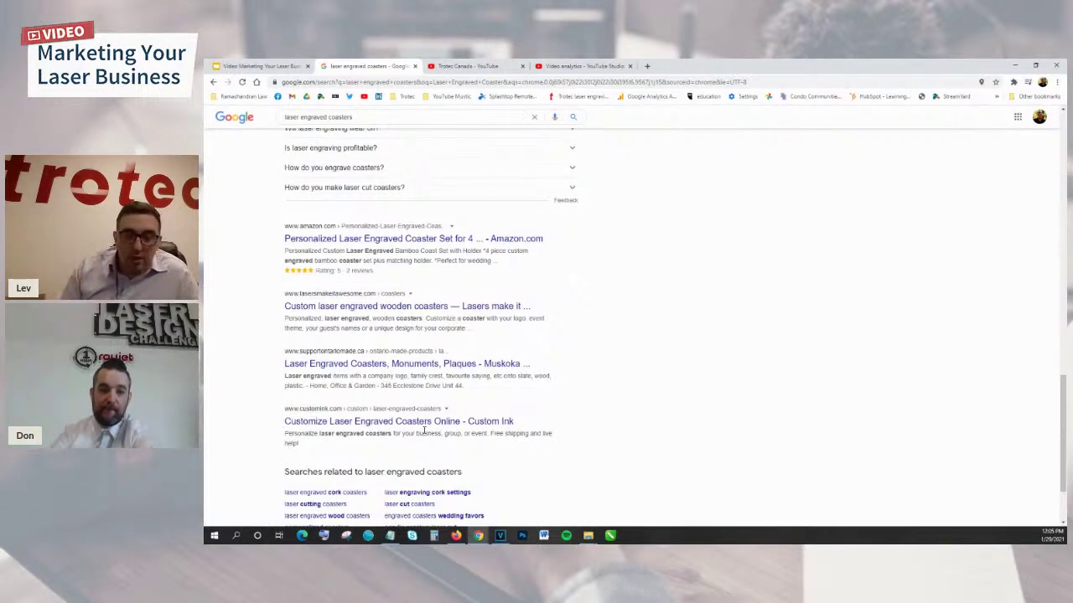
Find the "Laser Cut Nursery Sign" video in the Trotec Canada channel's Consumables playlist and open its details for editing in YouTube Studio.
left_click(470, 65)
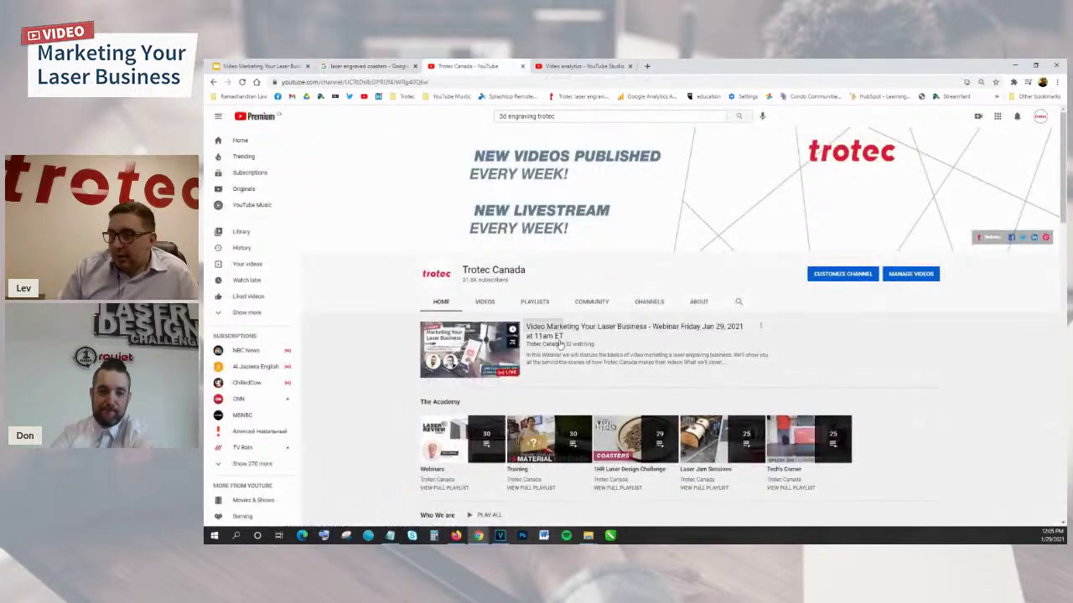
scroll(637, 352, "down", 3)
scroll(518, 387, "down", 5)
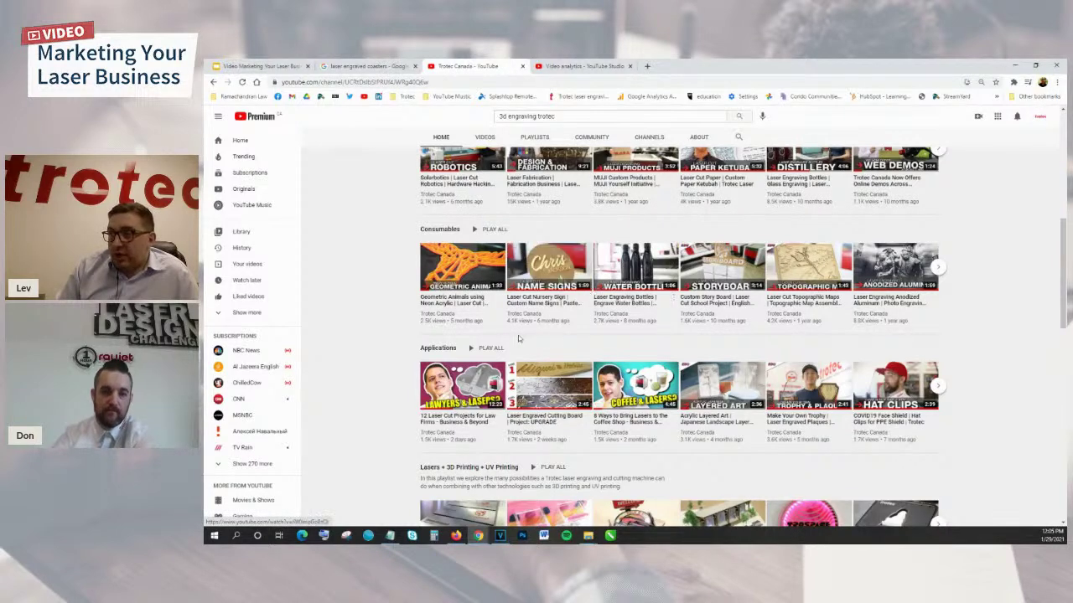
left_click(550, 308)
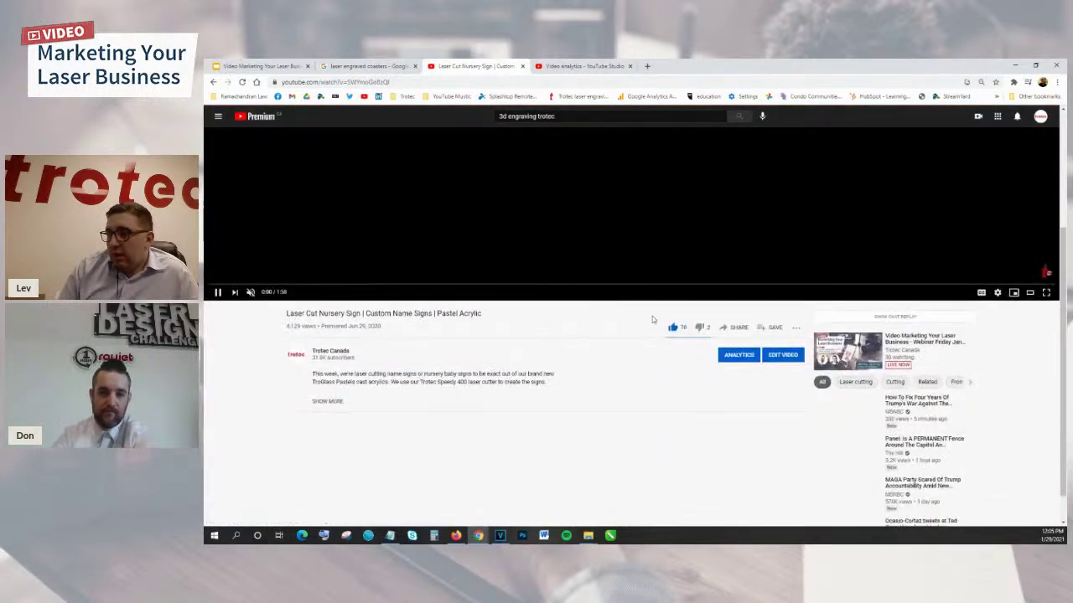
left_click(780, 359)
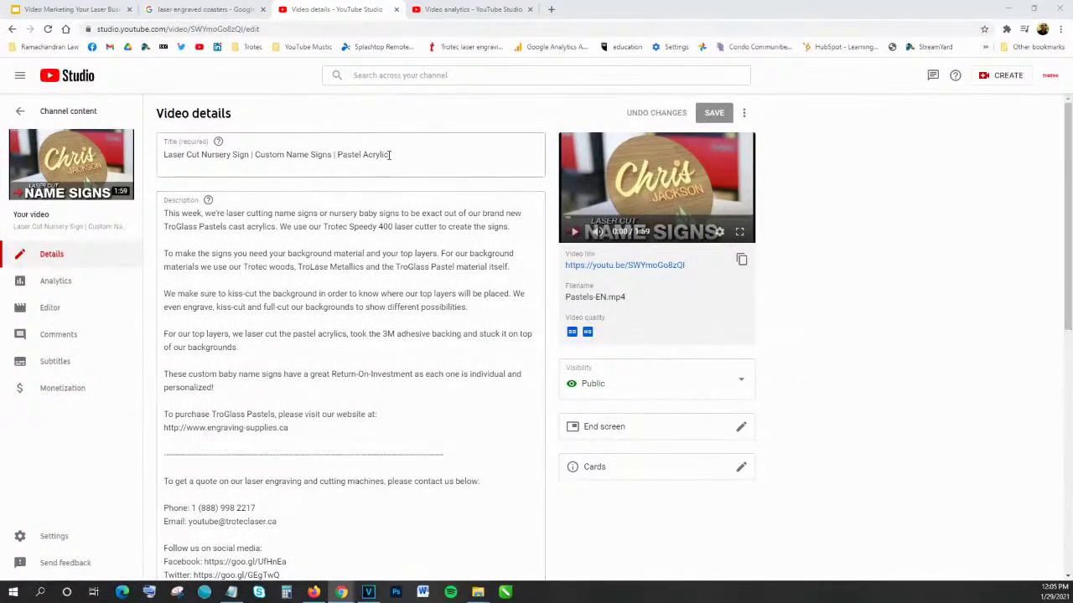
Highlight the video's title, expand the additional video details and examine the guidance in the Tags section.
left_click_drag(404, 155, 165, 156)
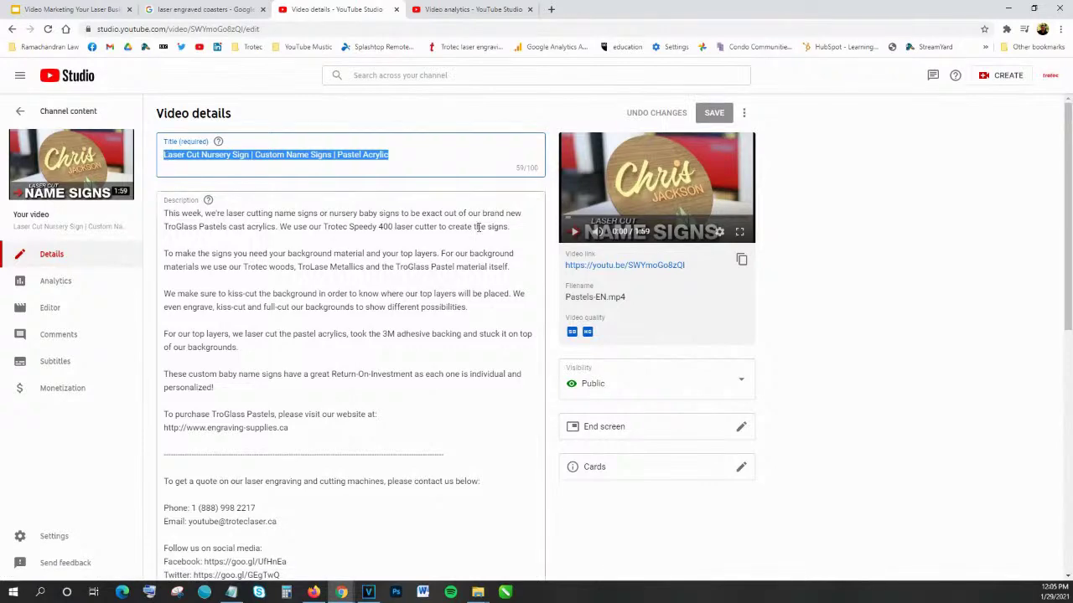
scroll(506, 413, "down", 10)
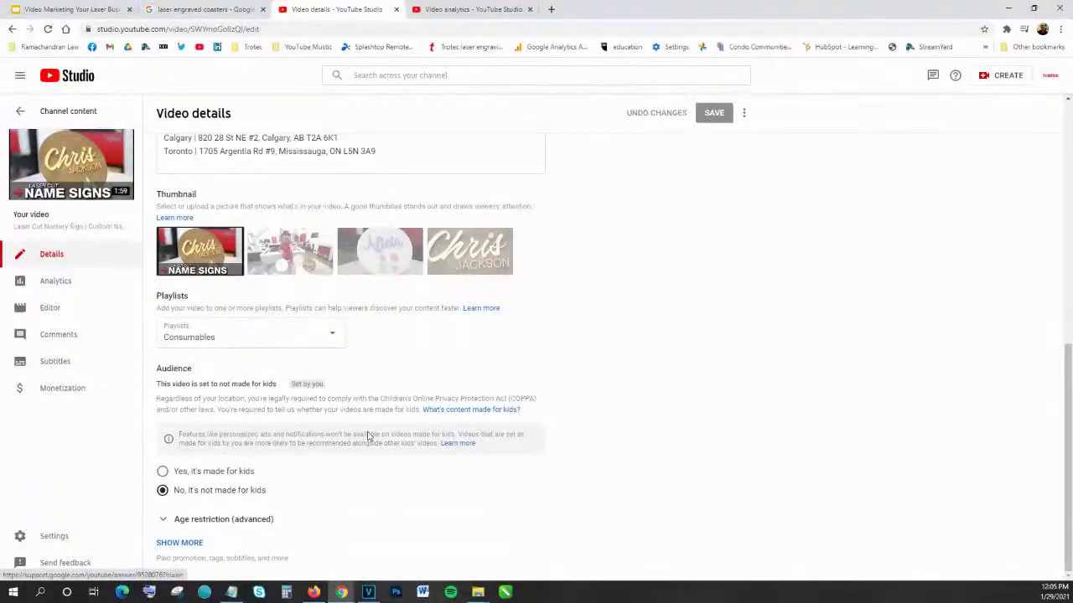
left_click(177, 545)
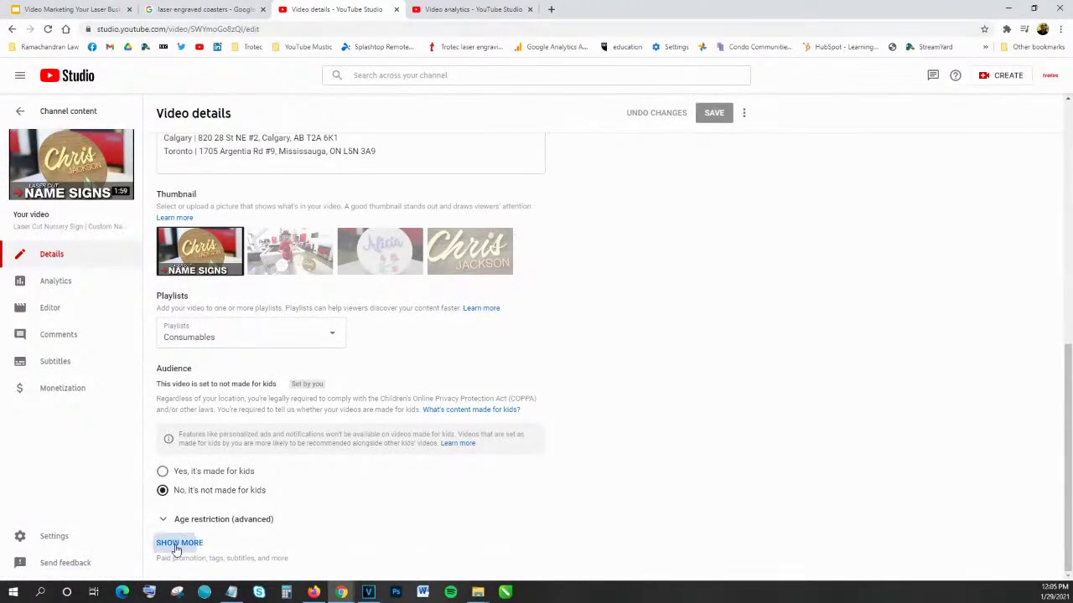
scroll(172, 503, "down", 3)
scroll(171, 386, "down", 1)
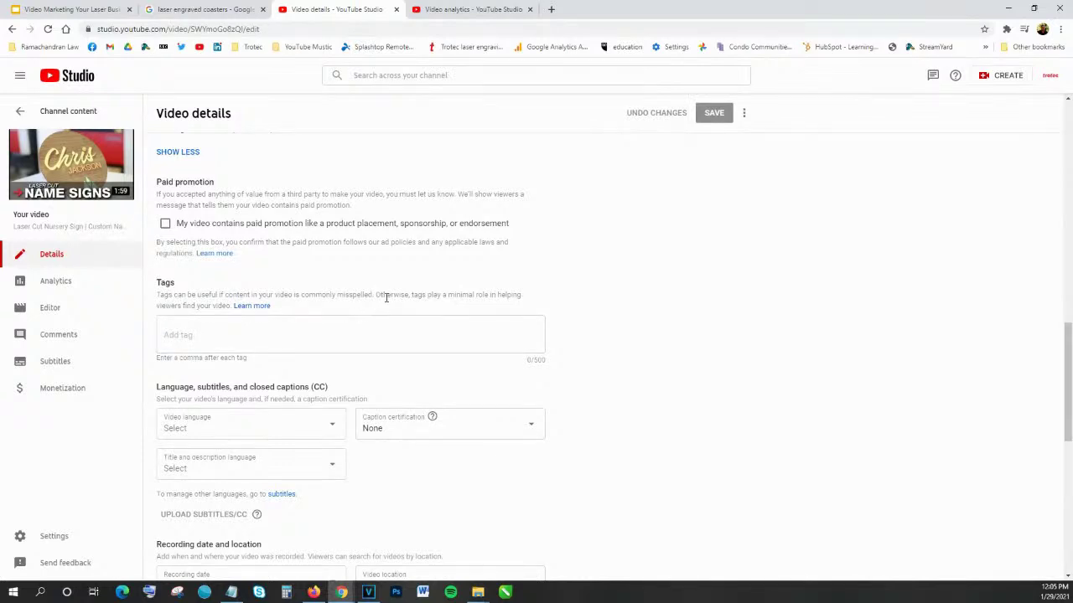
left_click_drag(170, 307, 218, 310)
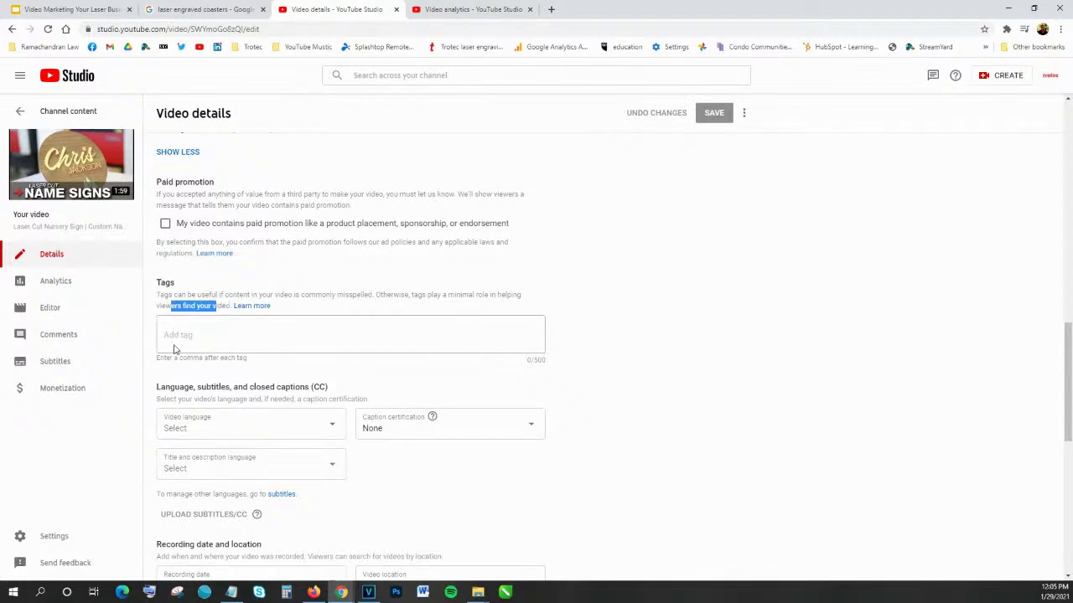
Return to the video's title, highlight it and place the text cursor just before "Custom Name Signs".
scroll(175, 347, "up", 15)
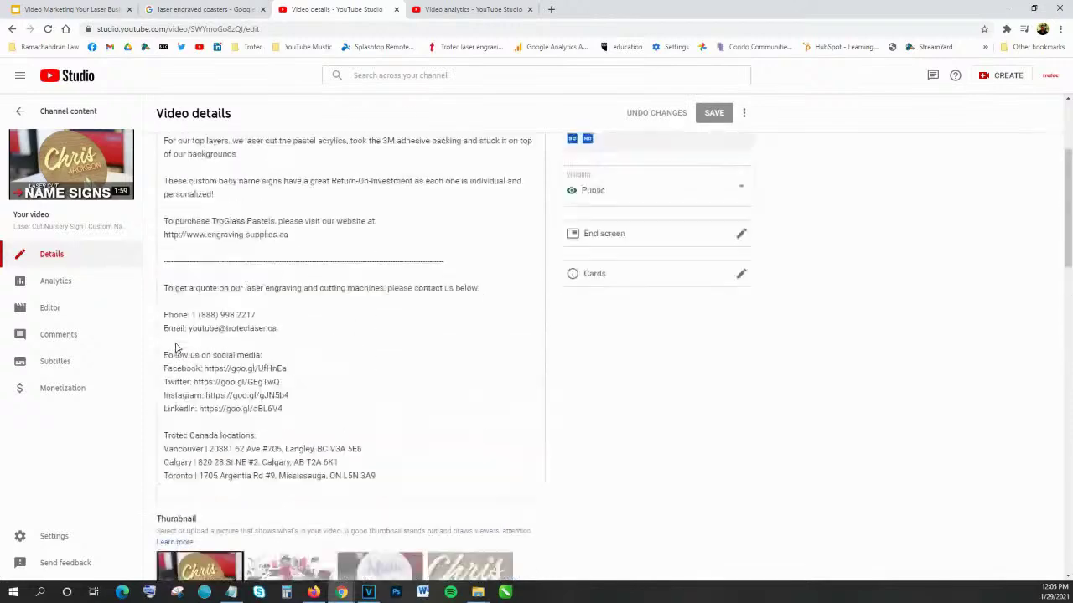
left_click_drag(391, 157, 134, 168)
left_click(322, 159)
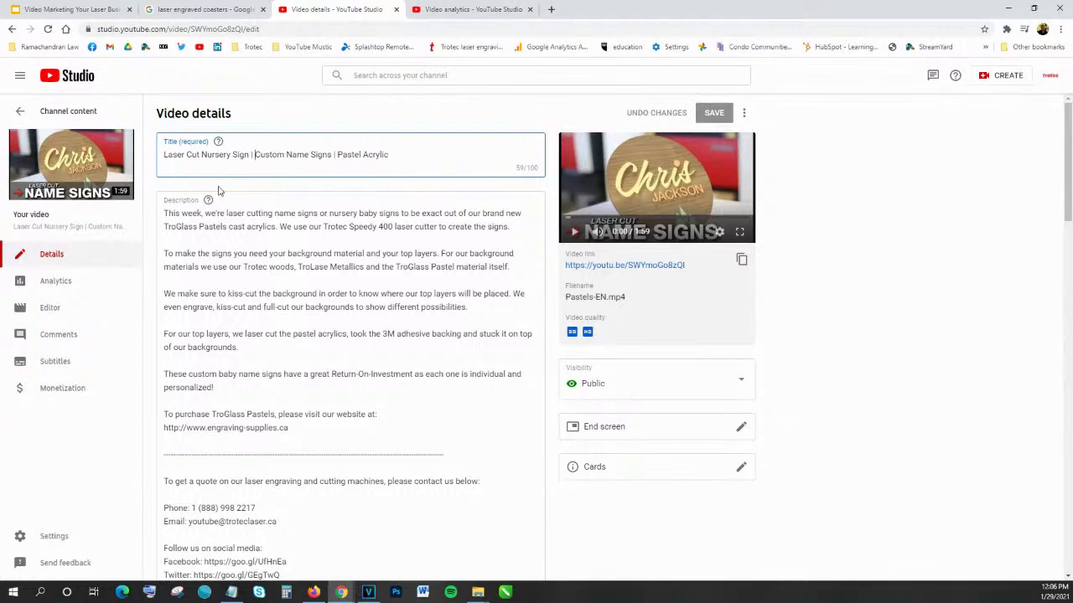
Search Google for "Laser Cut Nursery Sign" and examine the image and YouTube video results.
left_click(185, 9)
scroll(276, 235, "up", 10)
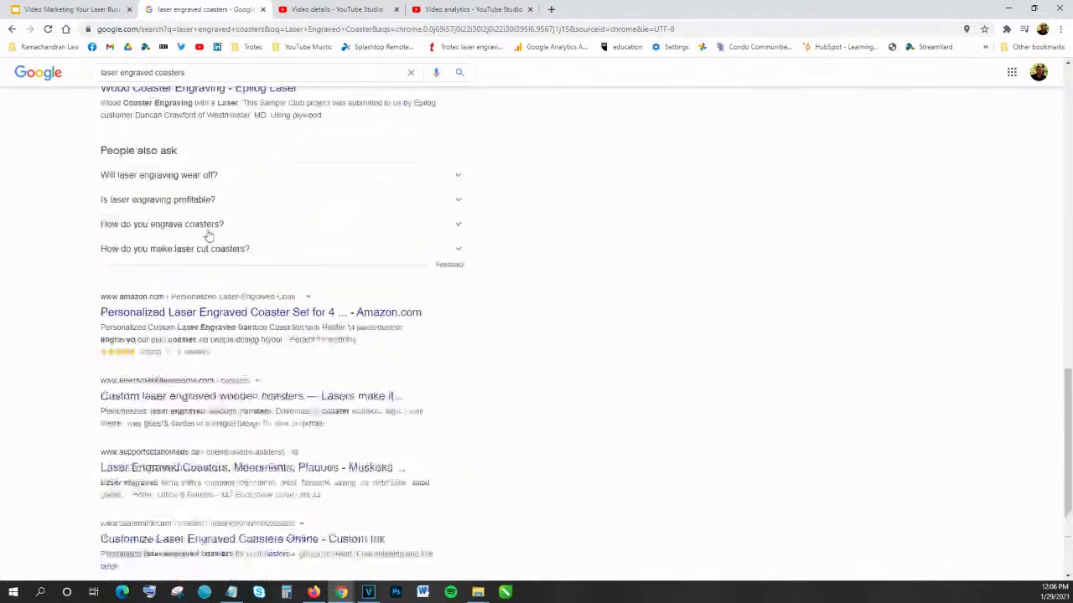
scroll(205, 125, "up", 5)
left_click(214, 87)
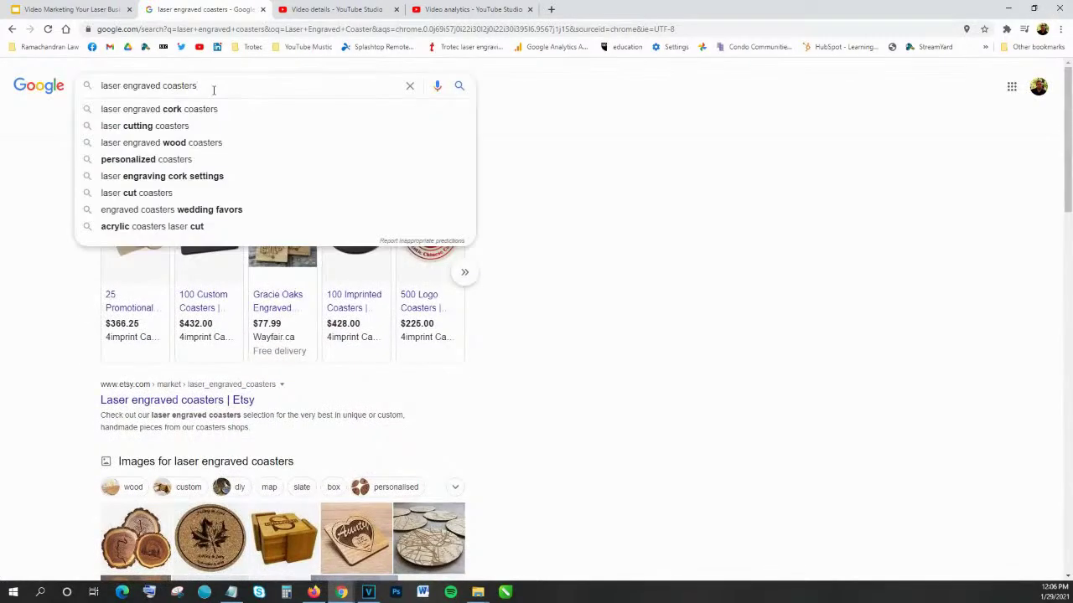
key("ctrl+a")
type("Laser Cut Nursery")
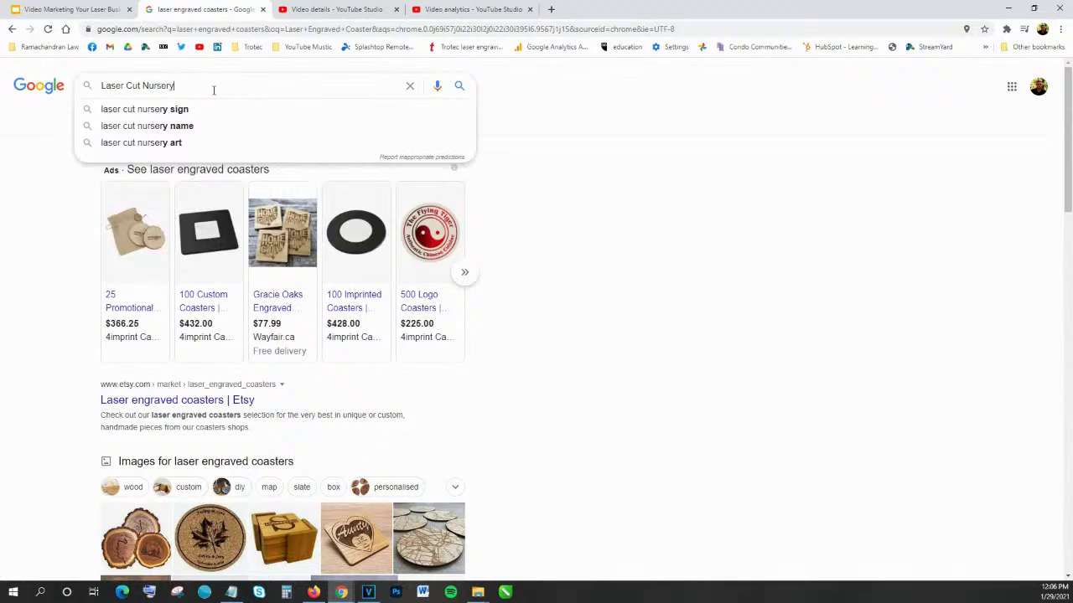
type(" Sign")
key("Return")
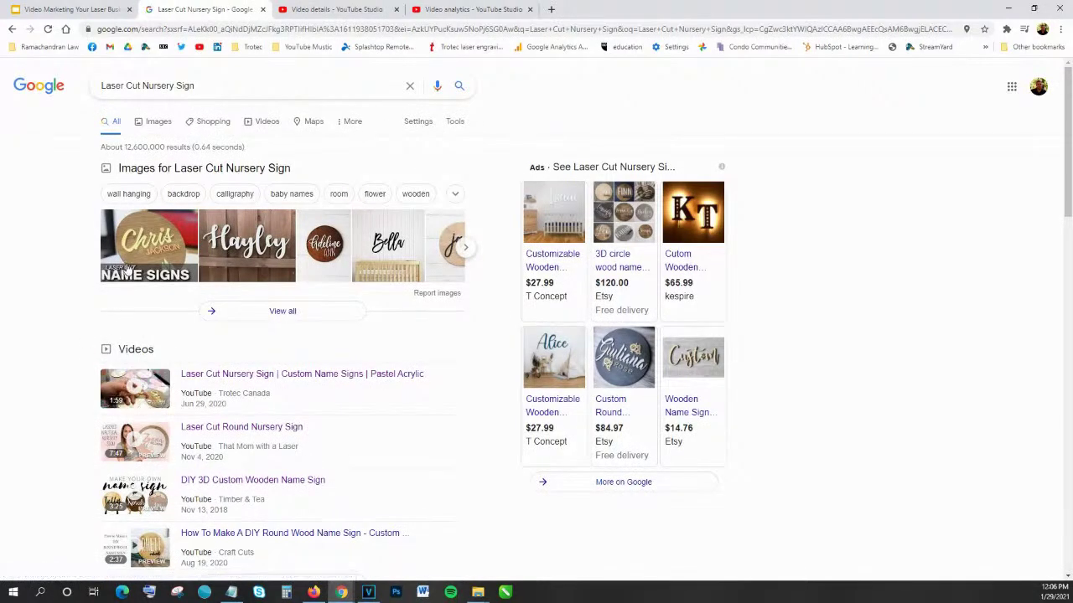
scroll(96, 319, "down", 2)
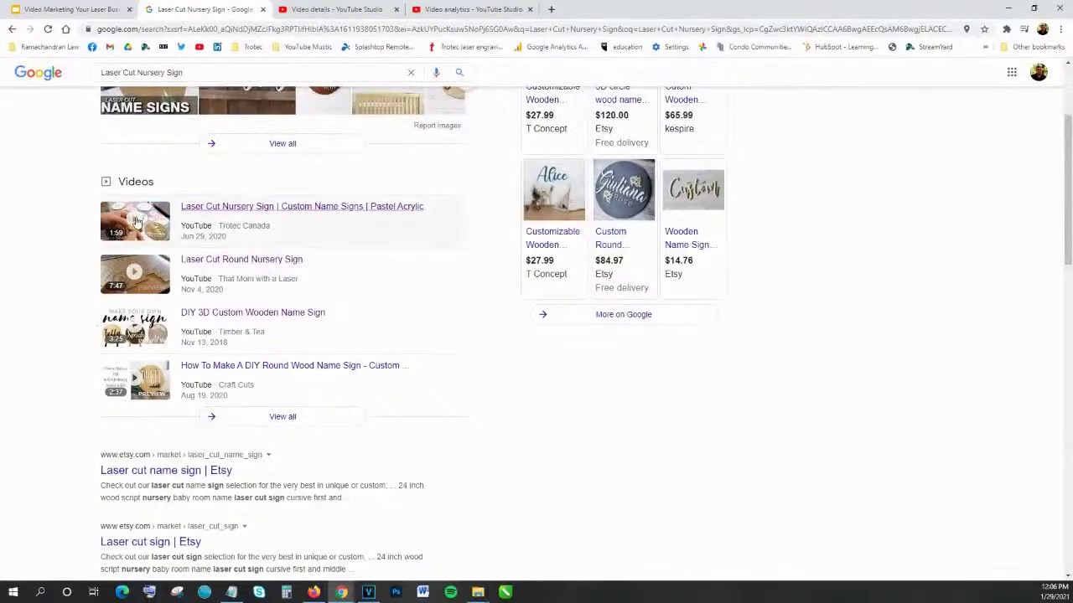
scroll(128, 250, "up", 2)
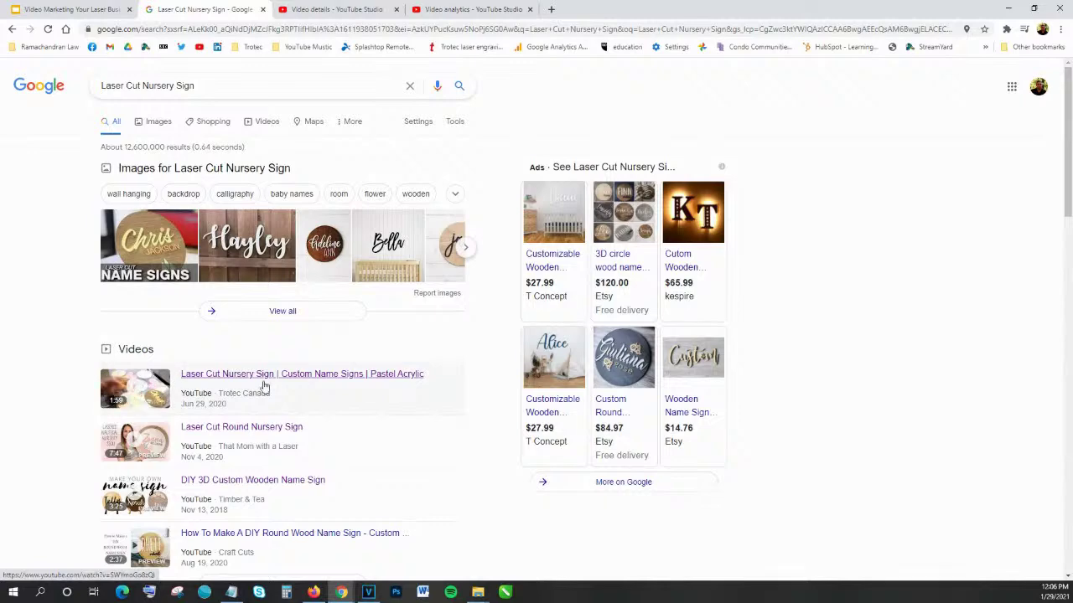
Return to the nursery sign video's details, highlight its full title and place the text cursor in the description.
left_click(347, 8)
left_click(437, 8)
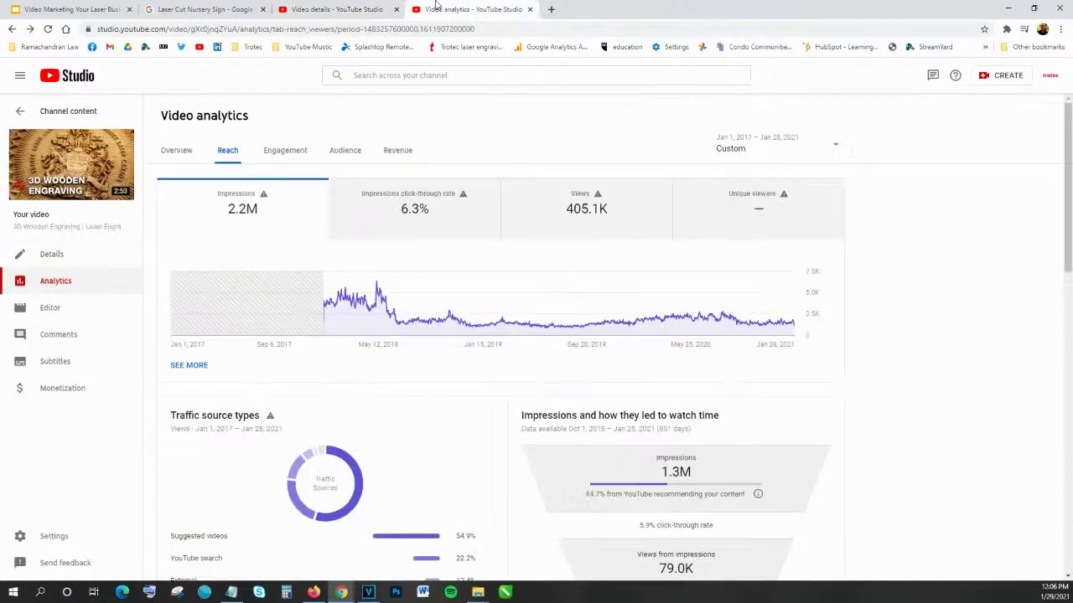
left_click(335, 9)
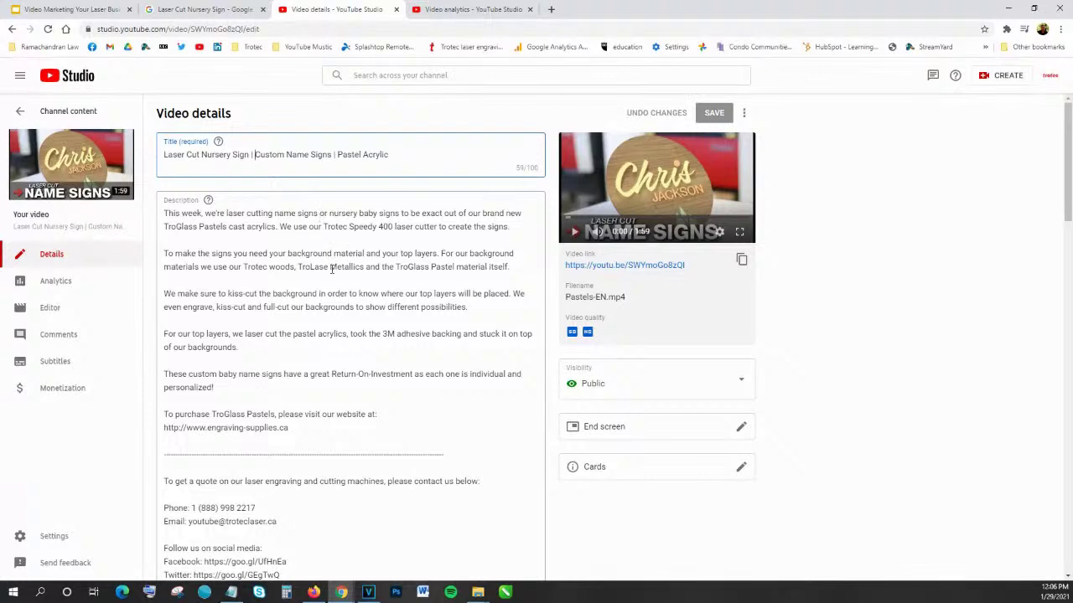
left_click_drag(389, 155, 161, 155)
left_click(227, 253)
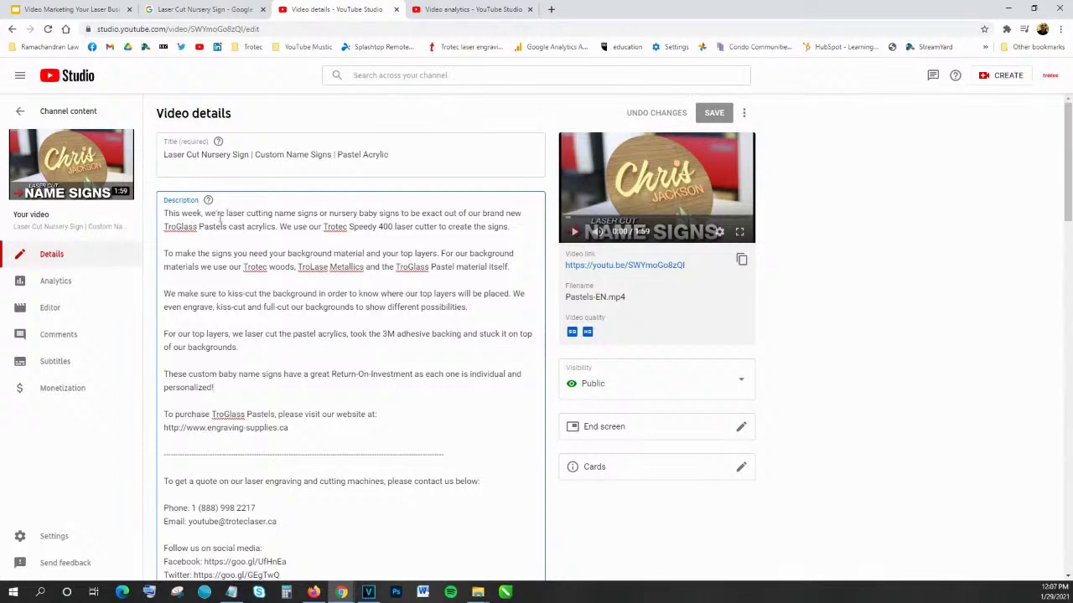
Highlight the description passages from the kiss-cut background text down to the TroGlass Pastels purchase line.
left_click_drag(387, 376, 215, 388)
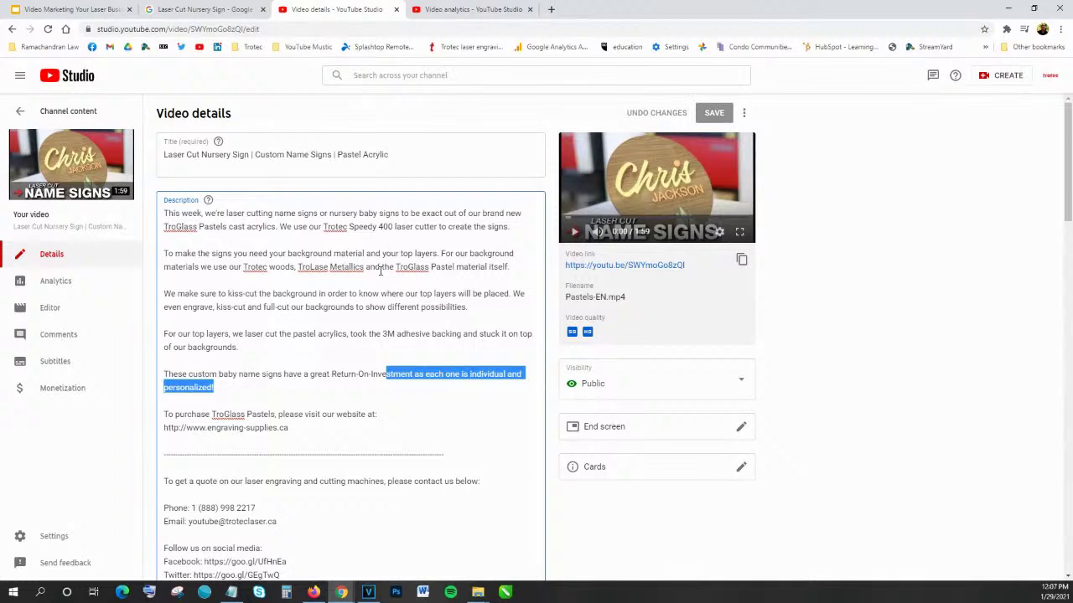
left_click_drag(310, 414, 245, 294)
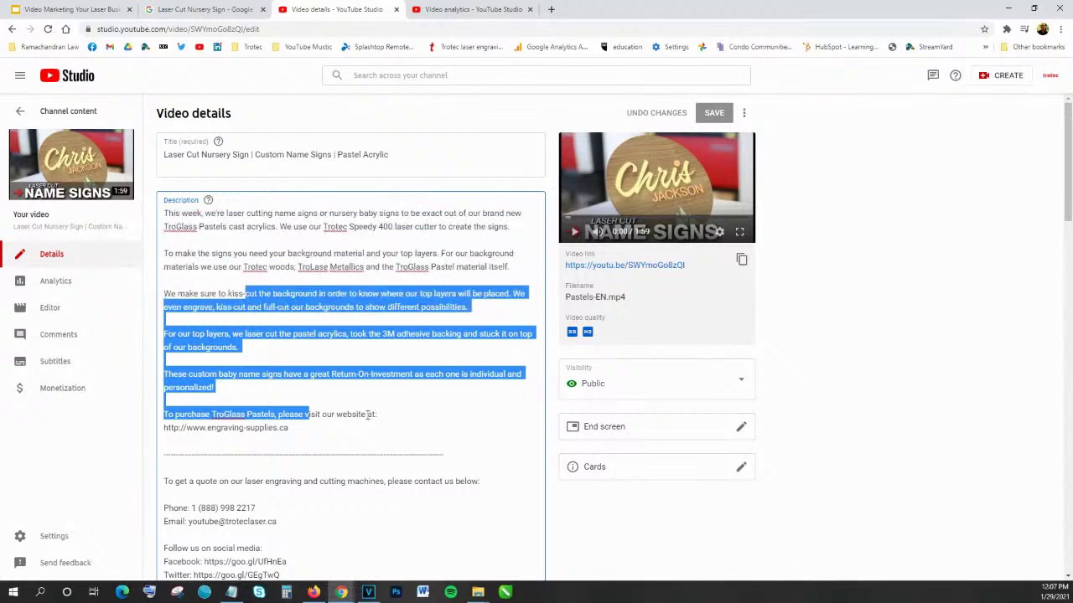
left_click(336, 414)
Highlight the description's closing block of contact details, social media links and locations, and check the video's thumbnail and playlist settings.
scroll(334, 460, "down", 3)
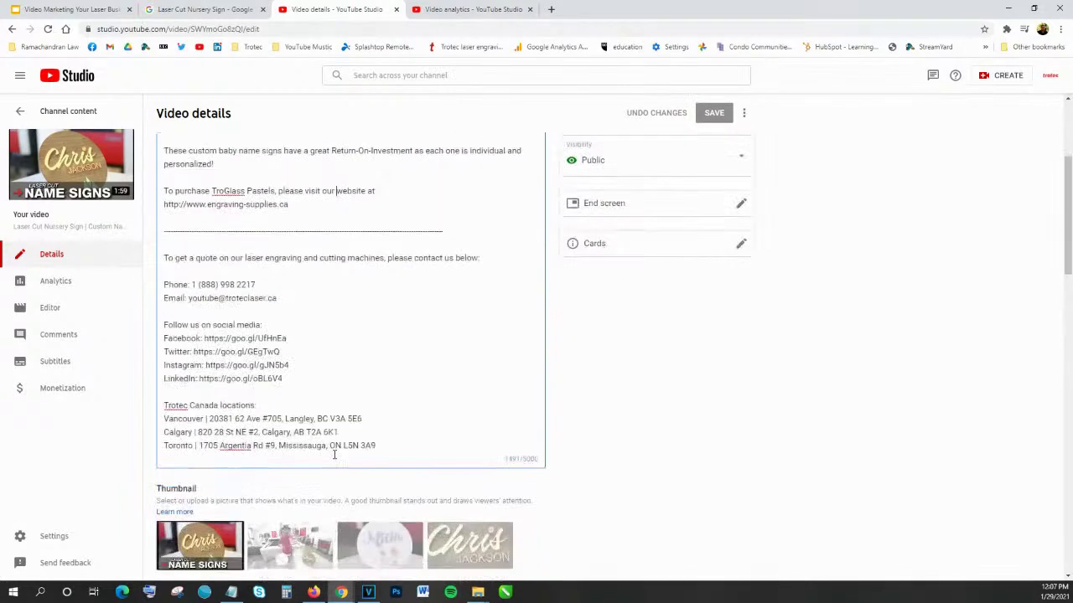
left_click_drag(352, 446, 161, 235)
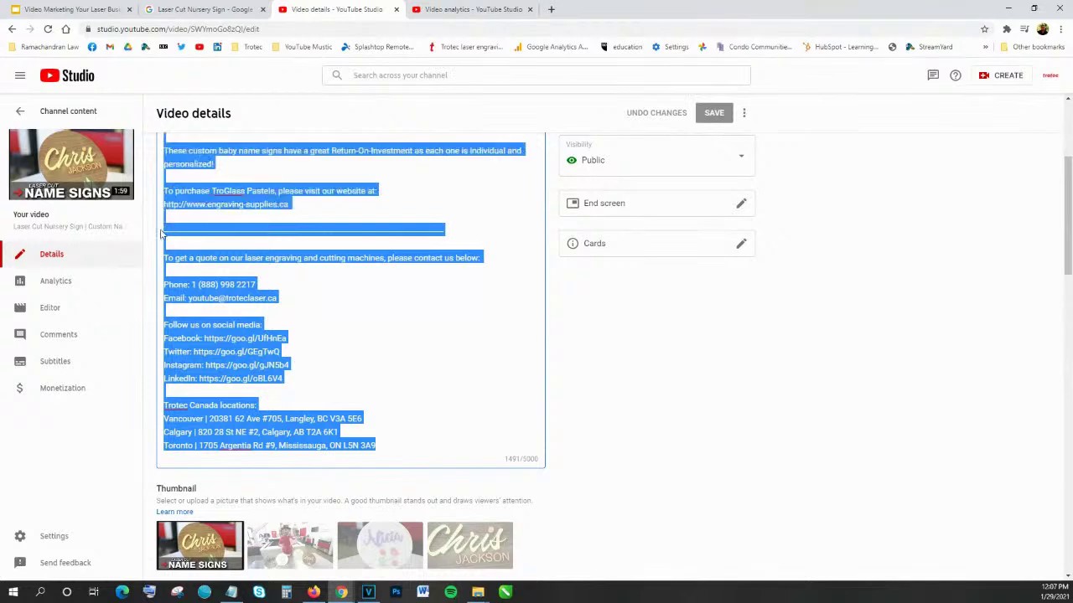
left_click(181, 233)
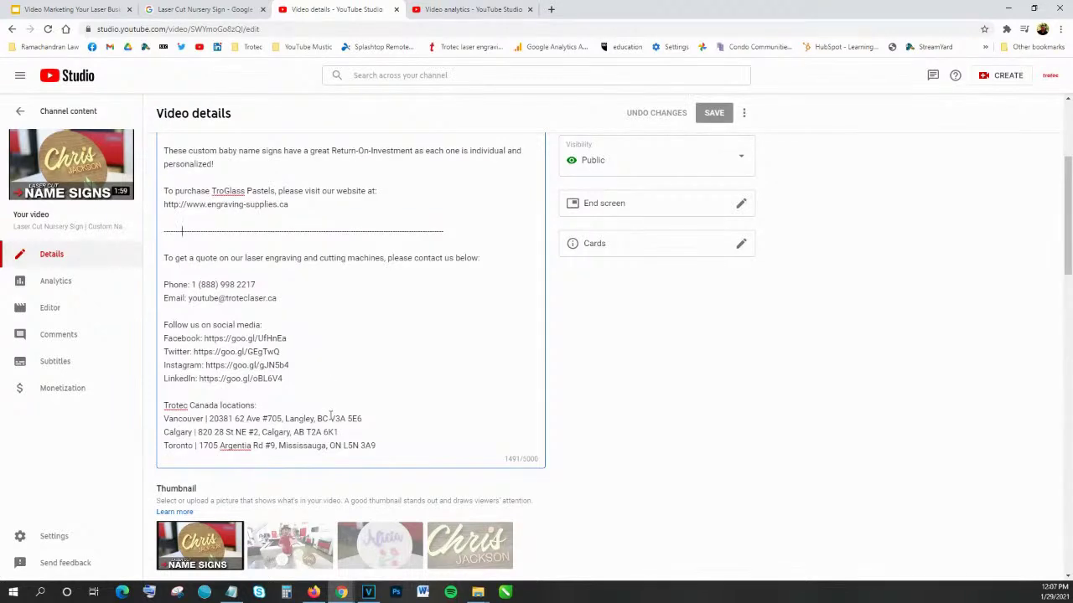
left_click_drag(302, 382, 163, 324)
left_click_drag(376, 446, 155, 408)
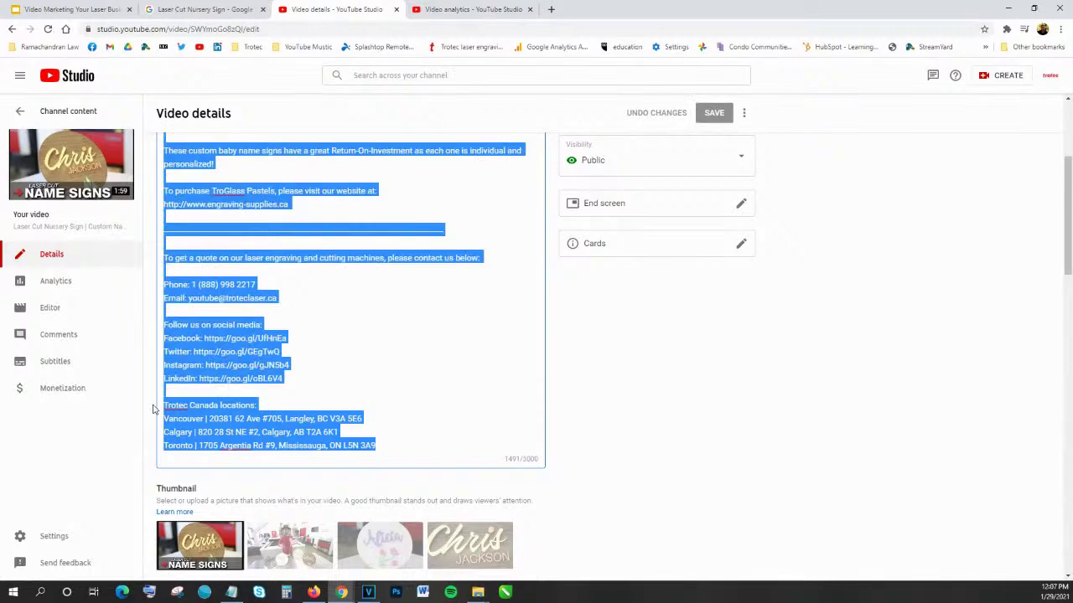
left_click(174, 403)
left_click_drag(289, 297, 193, 142)
left_click(357, 394)
scroll(387, 457, "up", 1)
scroll(386, 457, "down", 4)
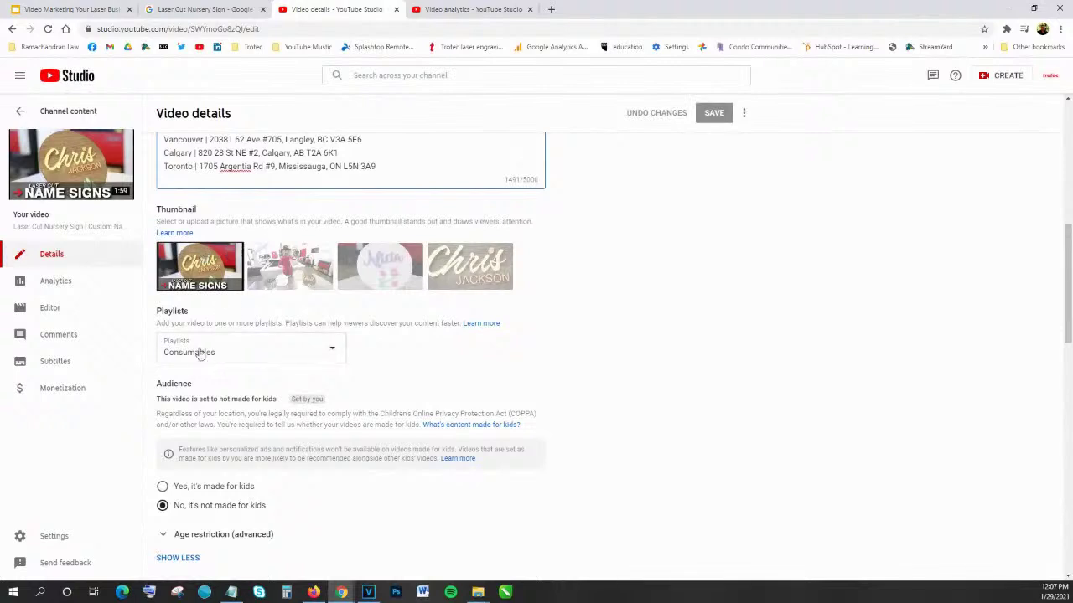
Open the Trotec Canada channel page and examine its playlist sections, including The Academy, Who We are and Consumables.
left_click(460, 9)
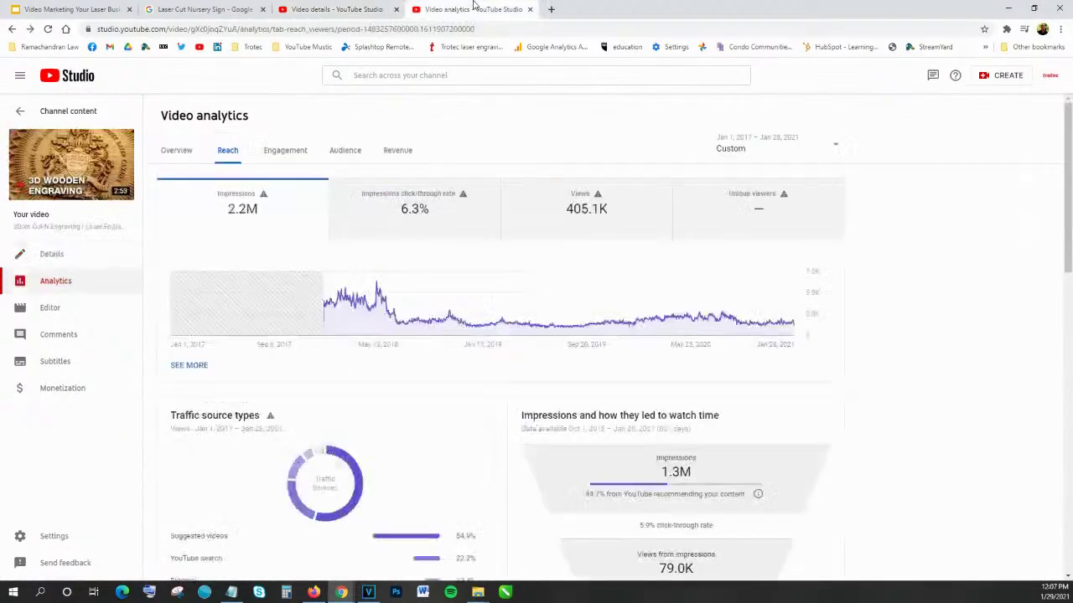
left_click(1050, 76)
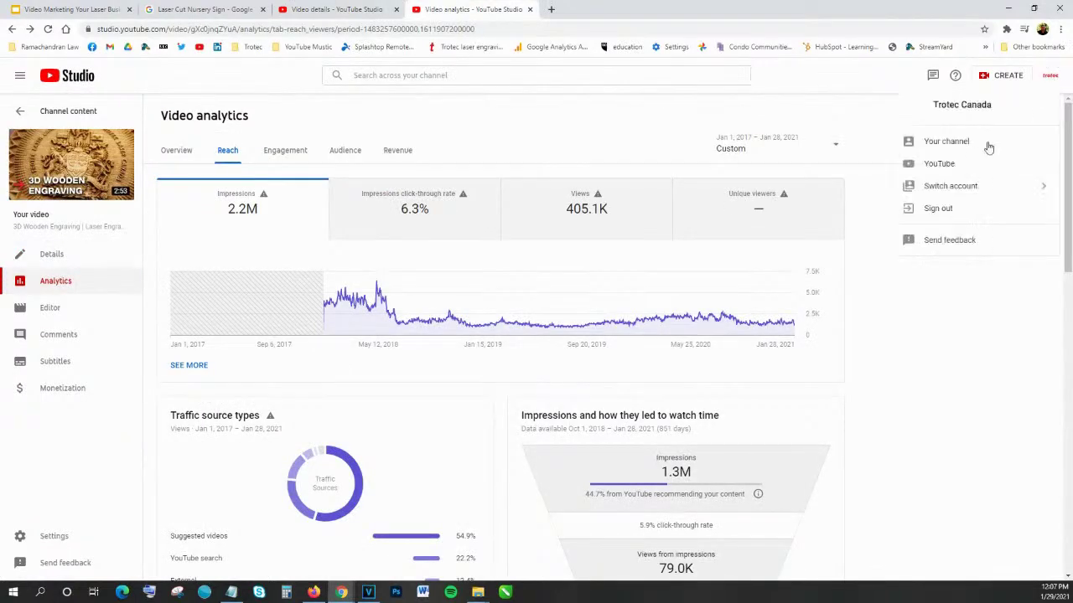
left_click(963, 140)
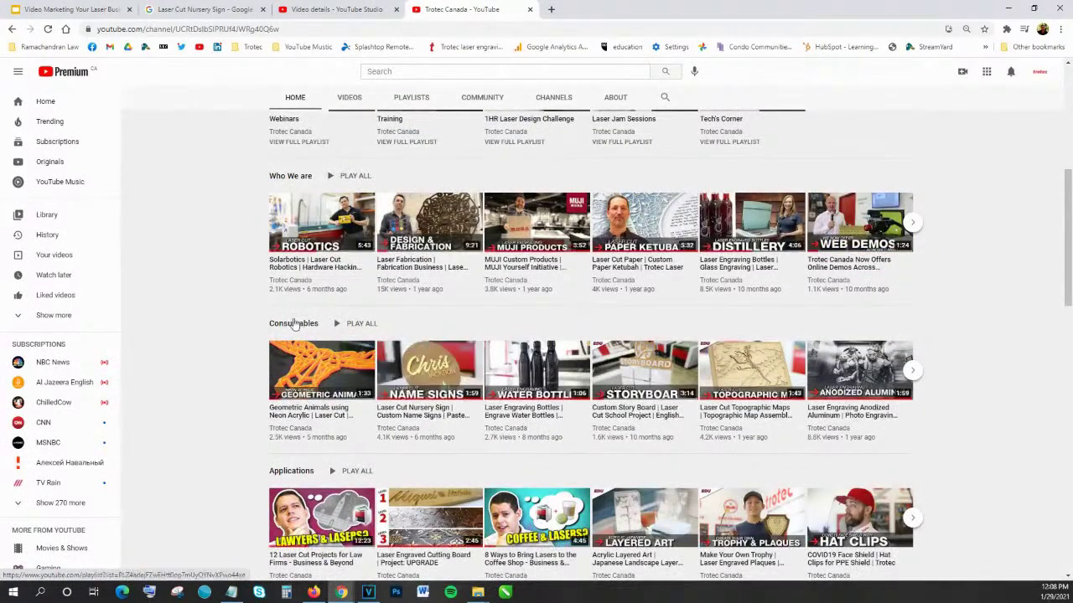
scroll(406, 359, "up", 2)
scroll(407, 359, "down", 1)
scroll(352, 368, "up", 2)
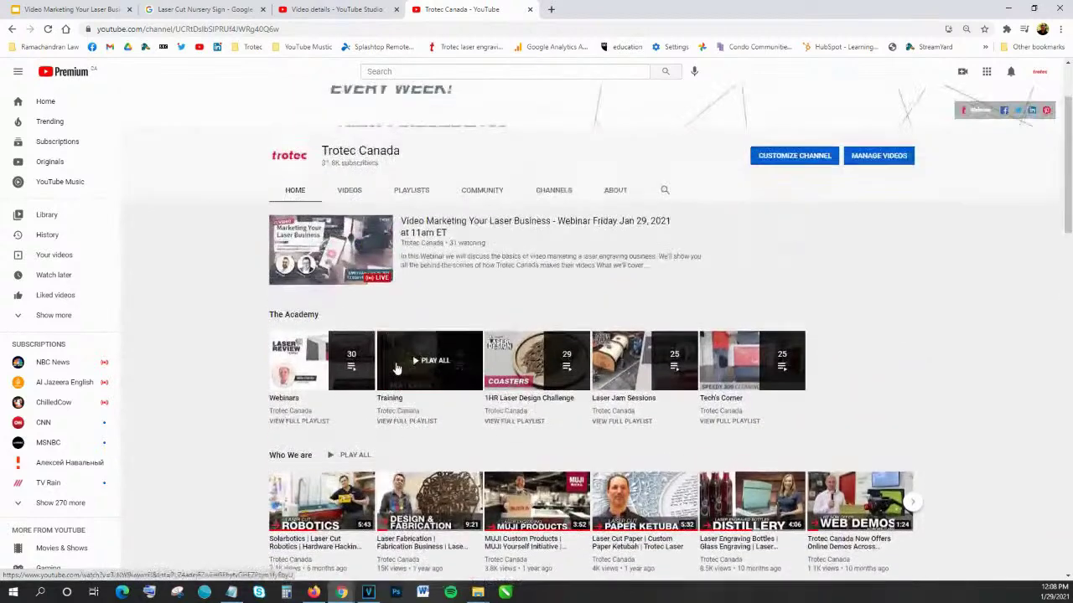
scroll(310, 376, "down", 1)
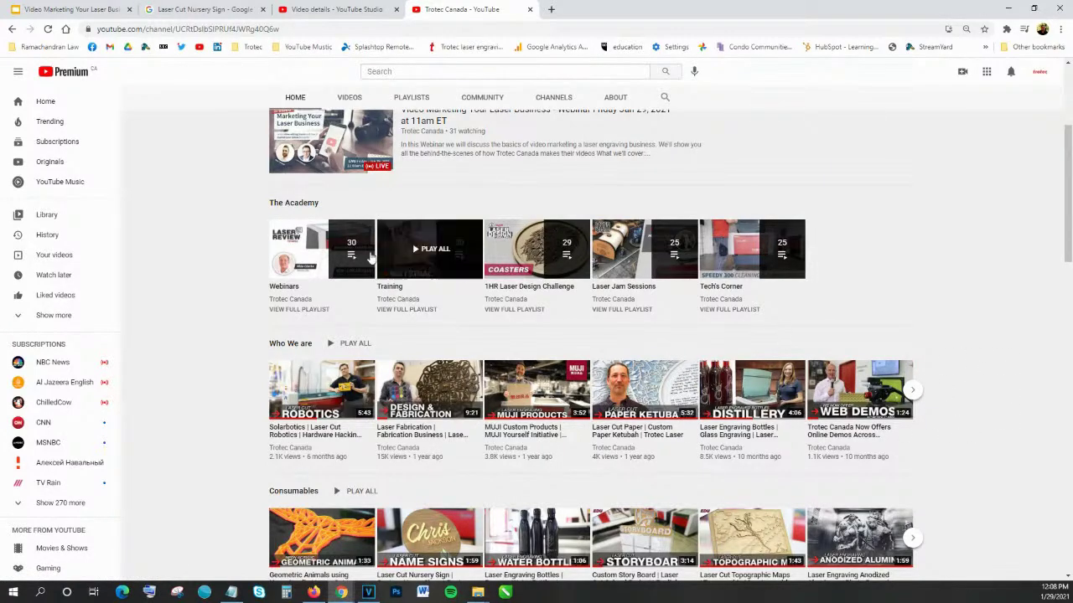
scroll(342, 147, "up", 1)
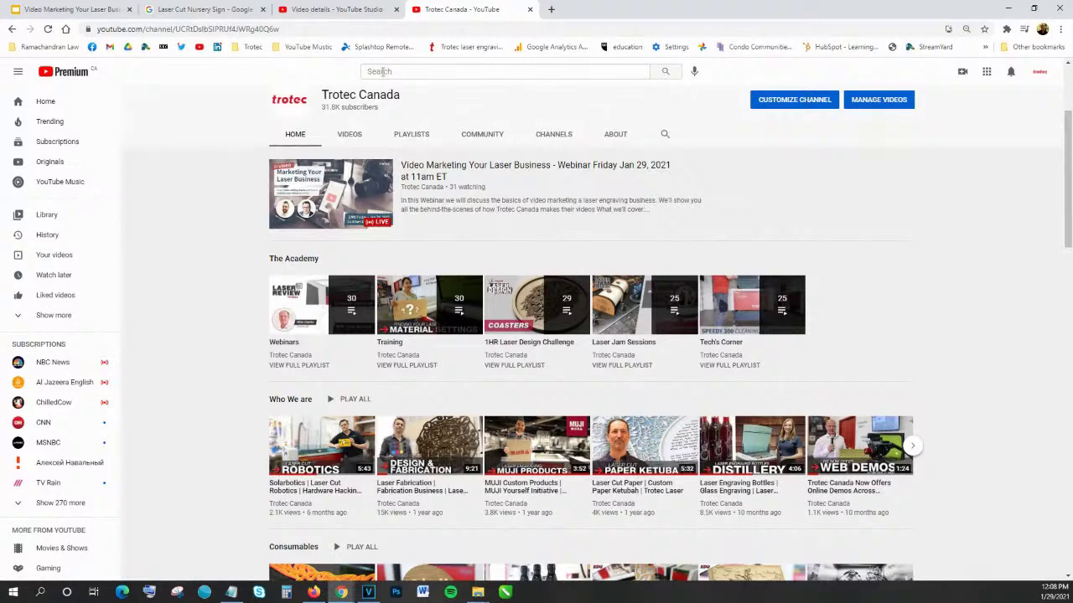
Open the nursery sign video's analytics and examine its engagement, including watch time and audience retention.
left_click(362, 7)
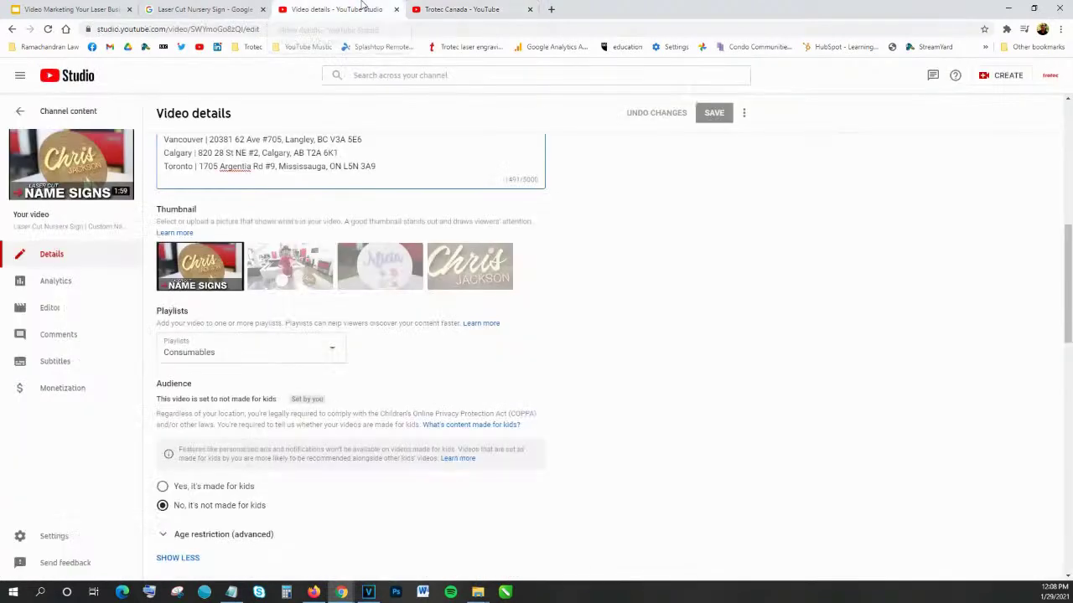
left_click(90, 283)
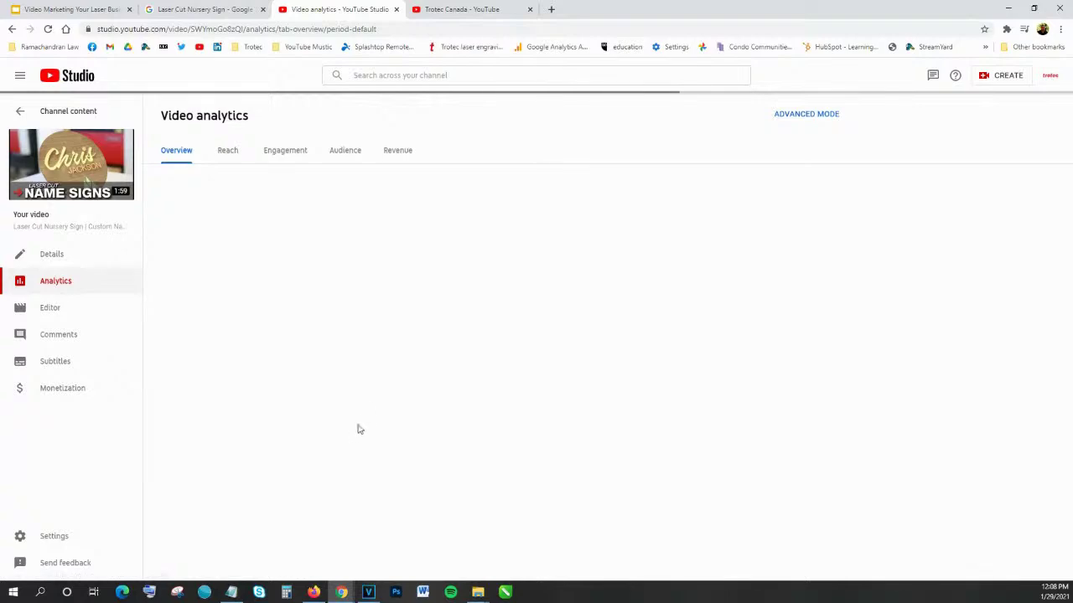
left_click(286, 156)
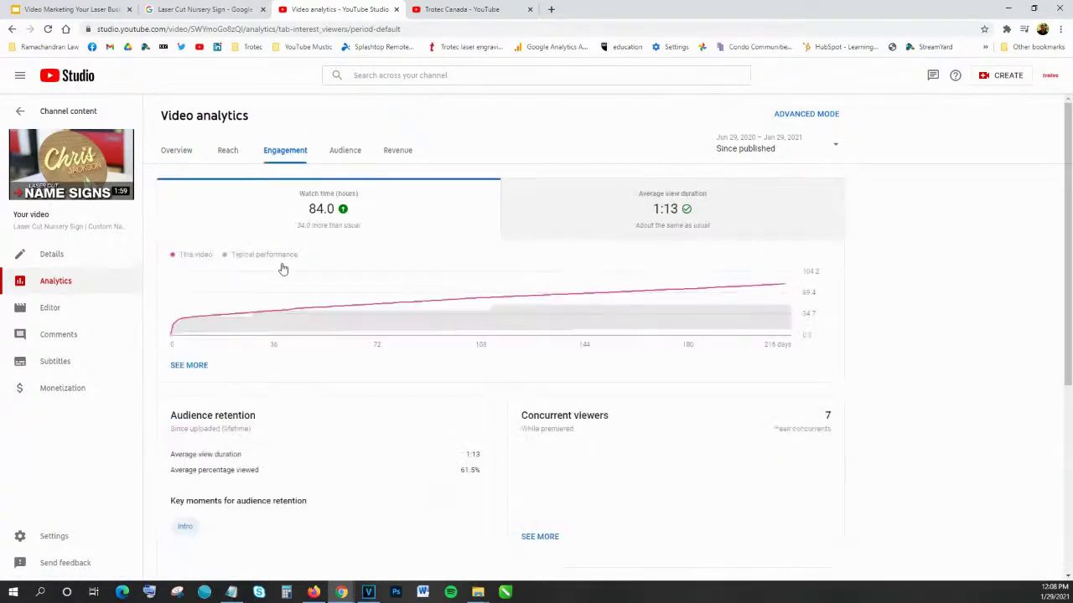
scroll(347, 391, "down", 4)
scroll(349, 388, "up", 5)
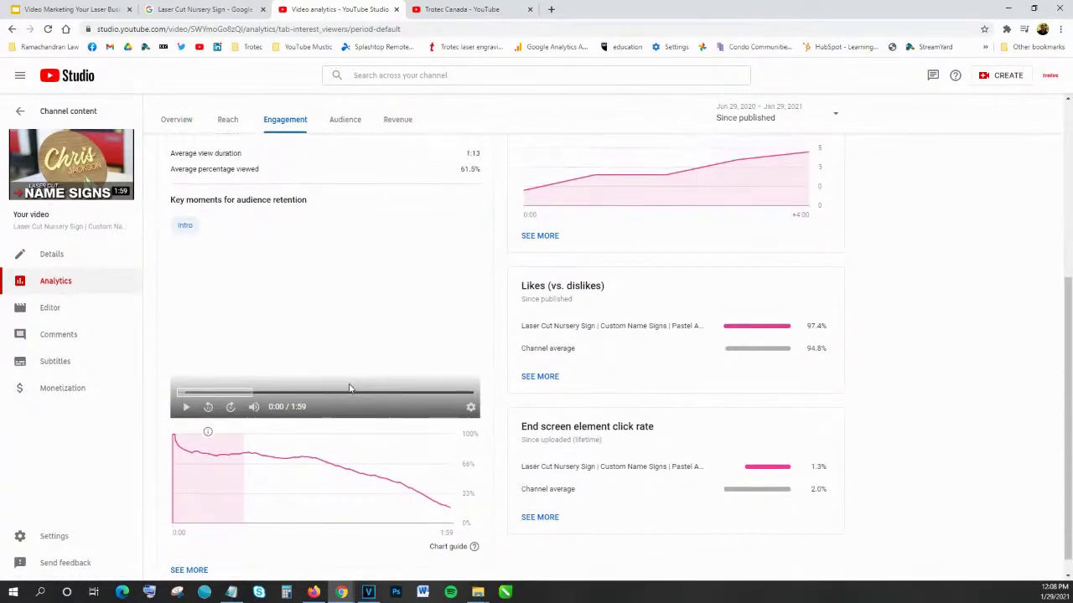
Review the video's audience data and examine its reach, including the external share of the traffic sources.
left_click(334, 150)
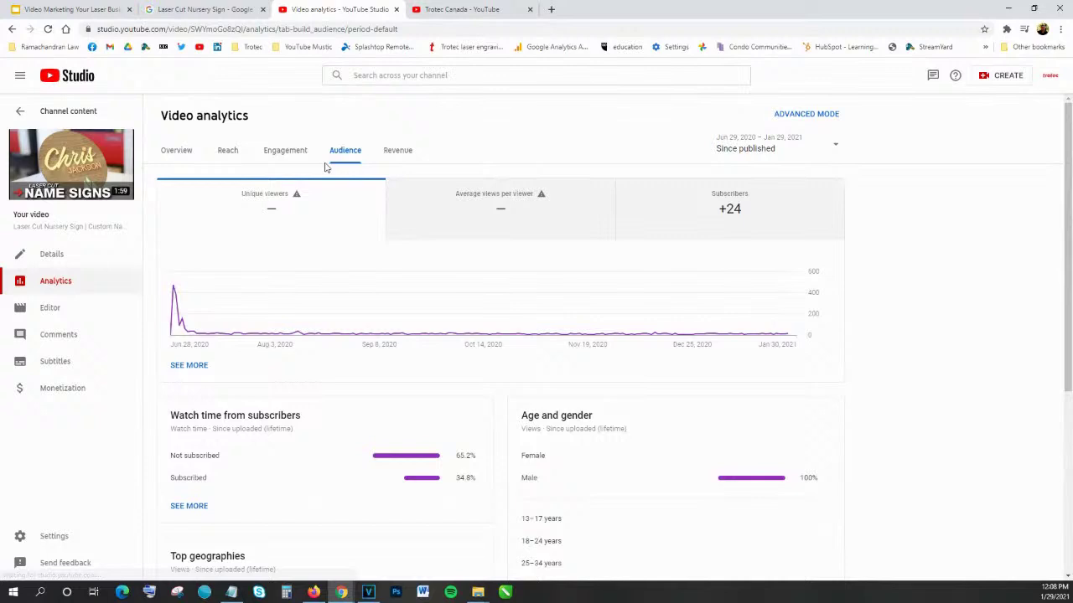
left_click(227, 156)
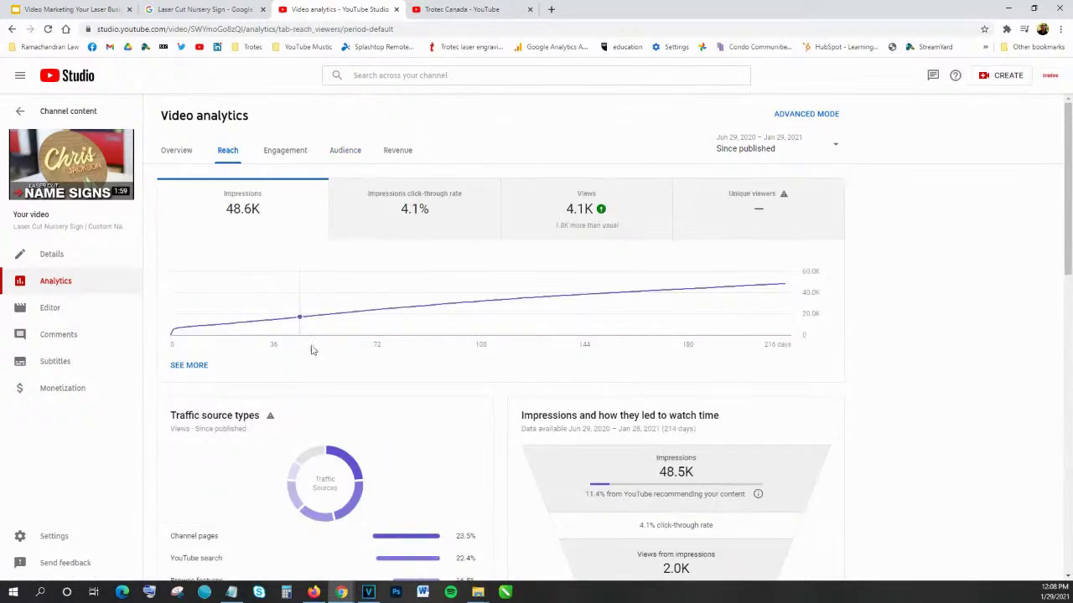
scroll(302, 318, "down", 2)
mouse_move(331, 424)
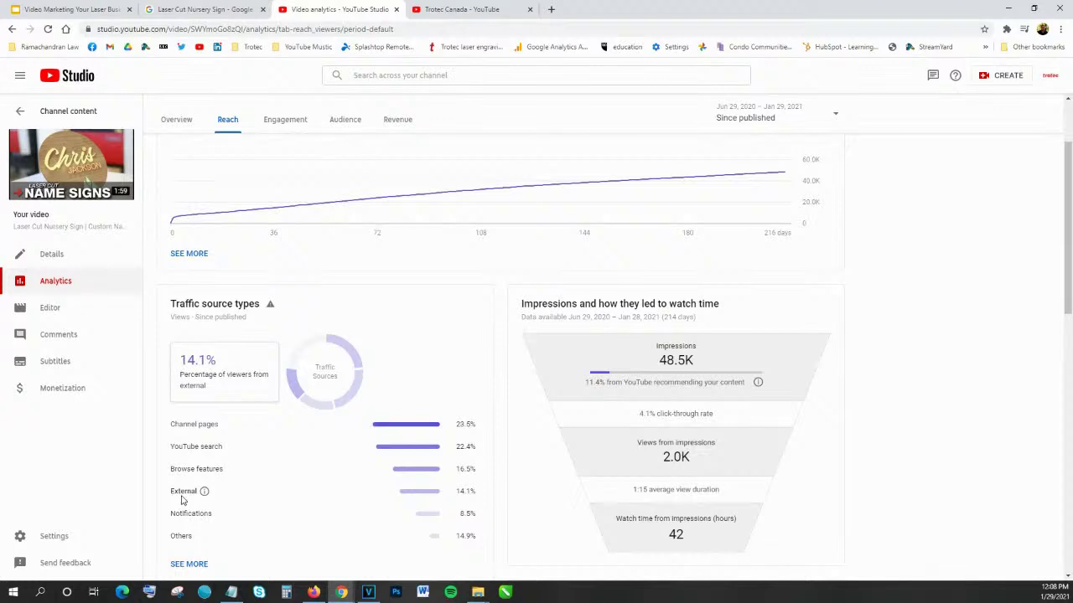
scroll(341, 410, "up", 2)
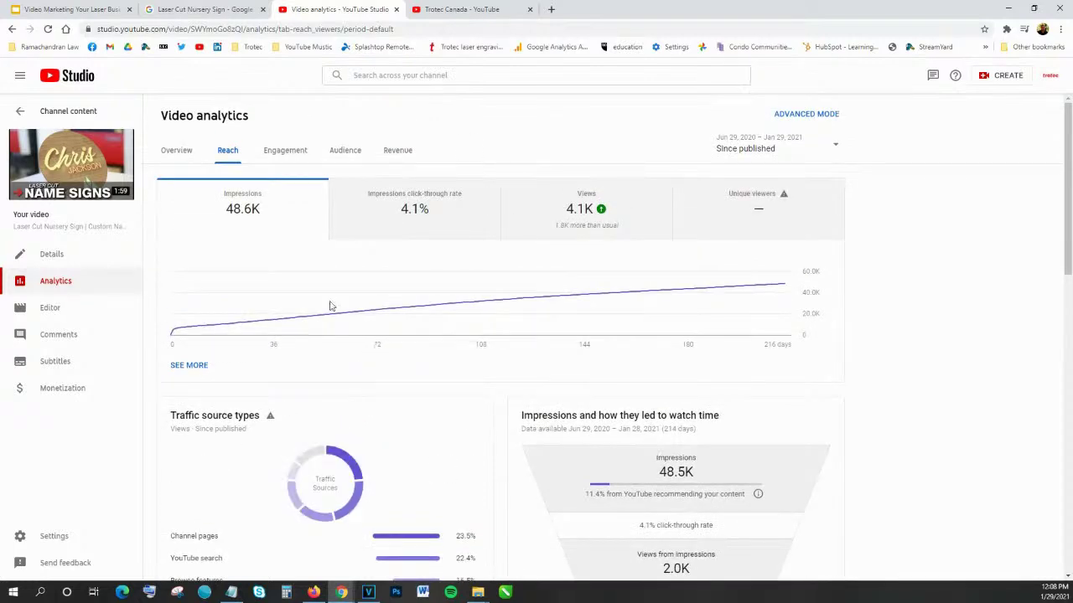
Examine the overview of the video's analytics, including views, watch time, subscribers and estimated revenue.
left_click(435, 16)
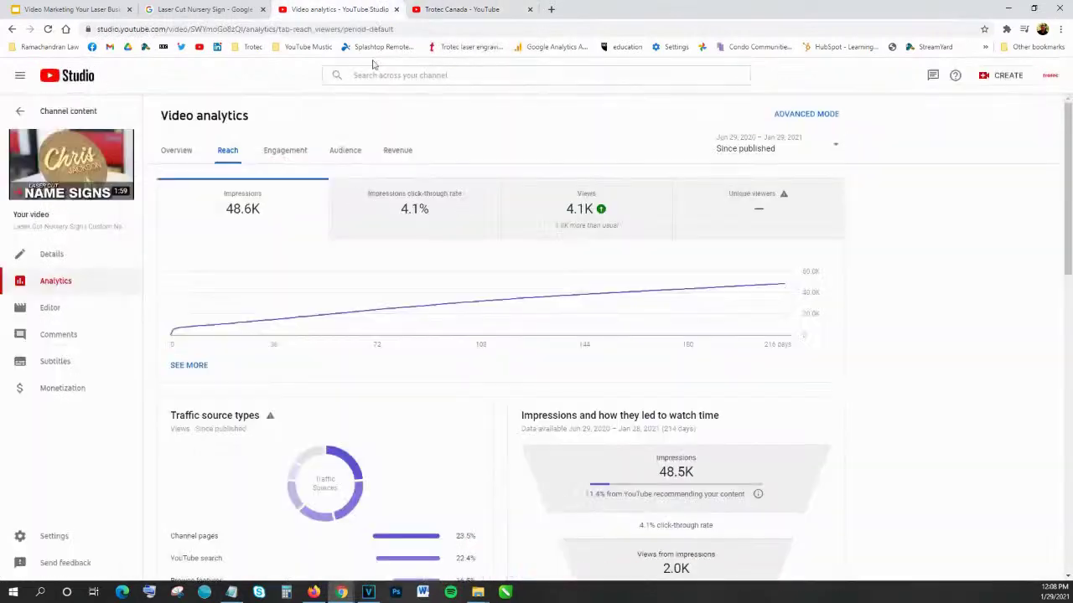
left_click(176, 150)
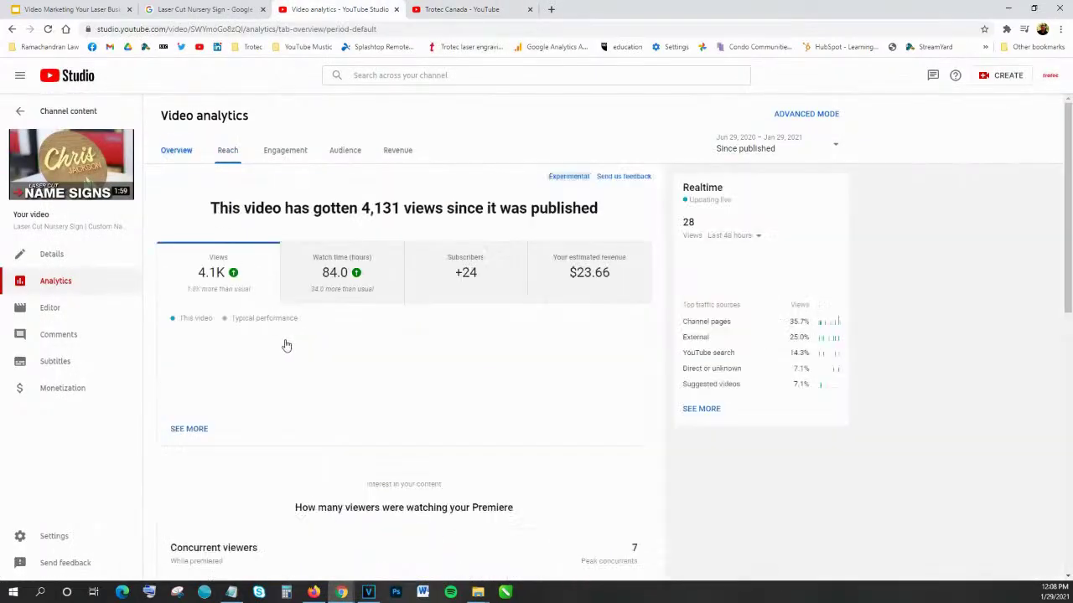
scroll(284, 348, "down", 7)
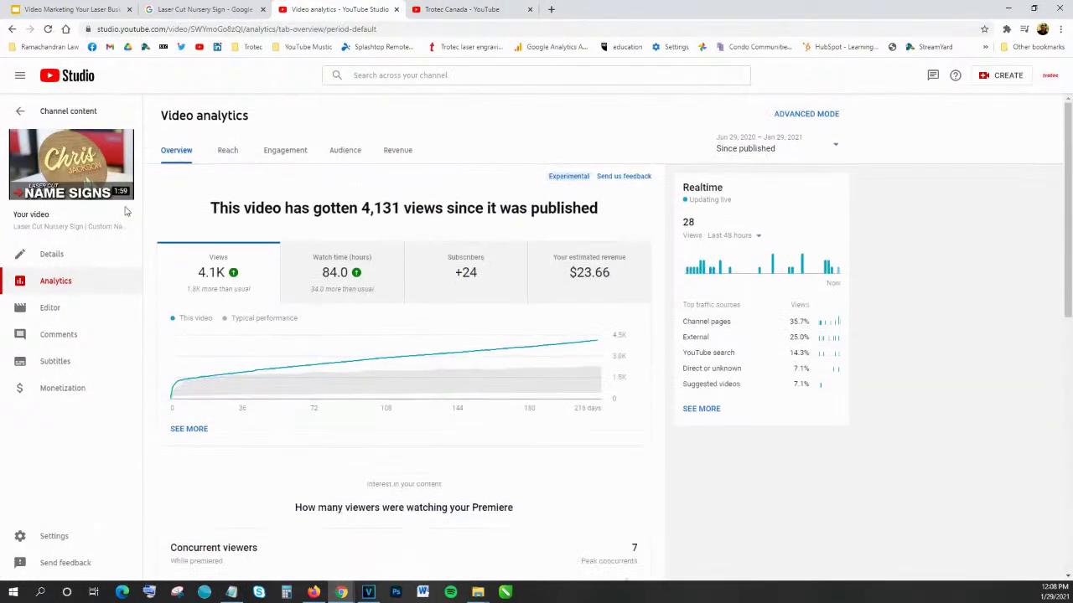
Look through the video's details down to the thumbnail, playlist and audience settings, and return to the Trotec Canada channel page.
left_click(49, 256)
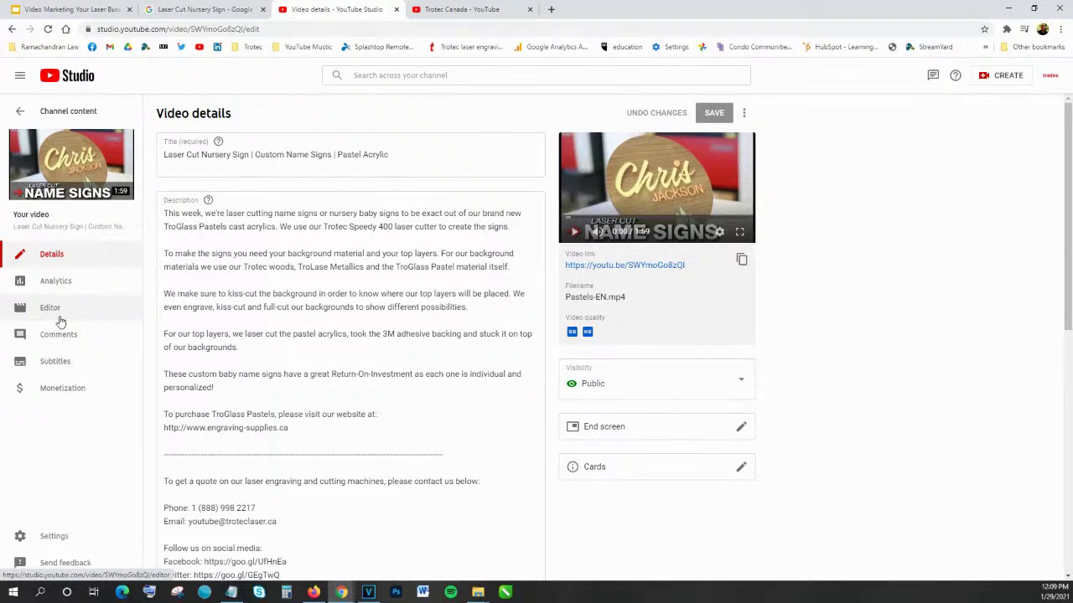
scroll(352, 438, "down", 3)
scroll(348, 445, "down", 3)
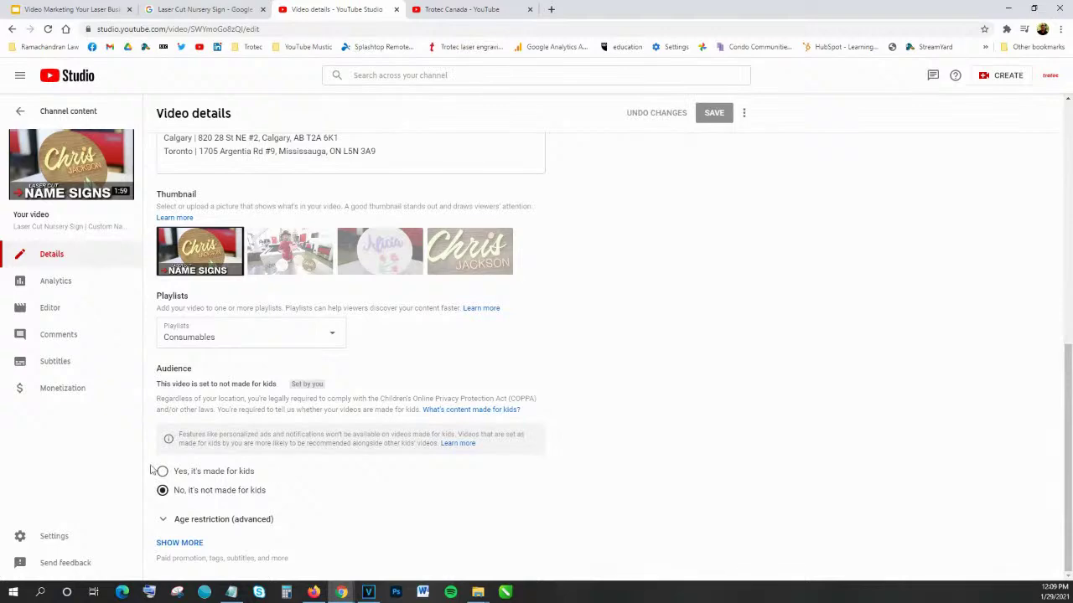
scroll(188, 553, "up", 10)
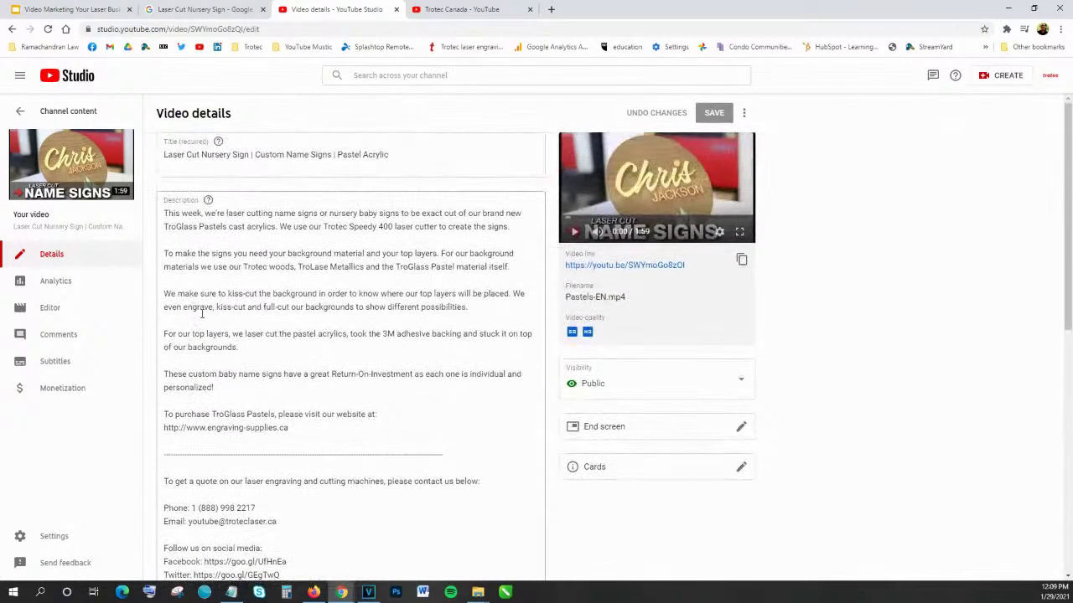
left_click(461, 9)
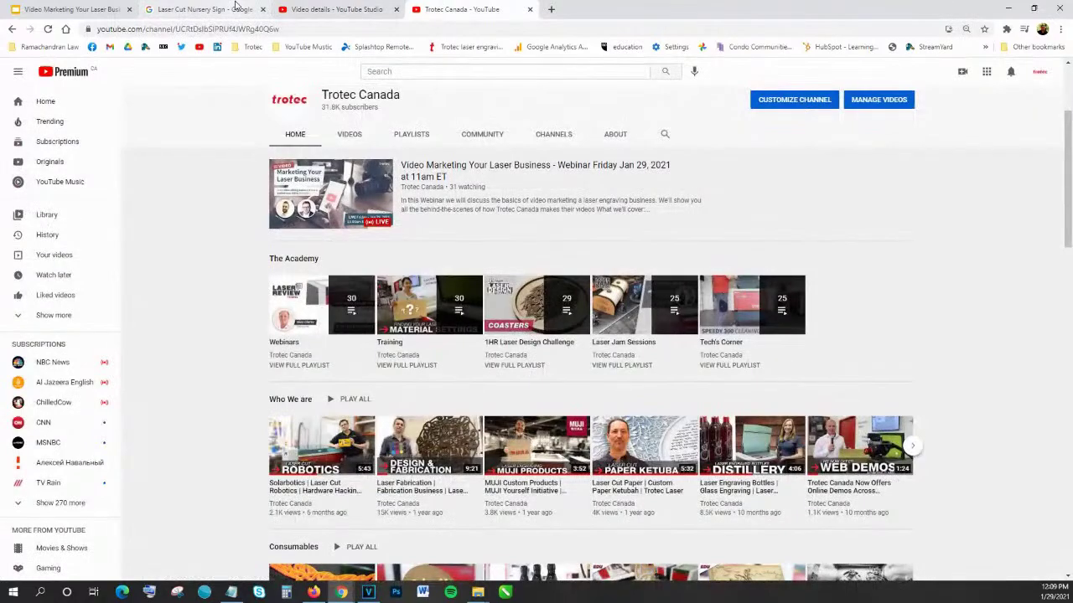